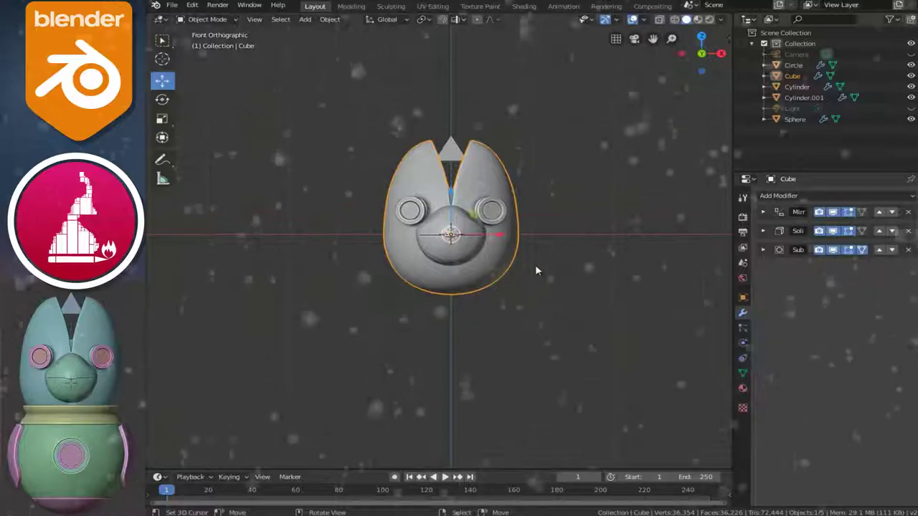
# Step: Zoom the view and open the Add menu, backing out without adding an object
pyautogui.scroll(4, 535, 264)
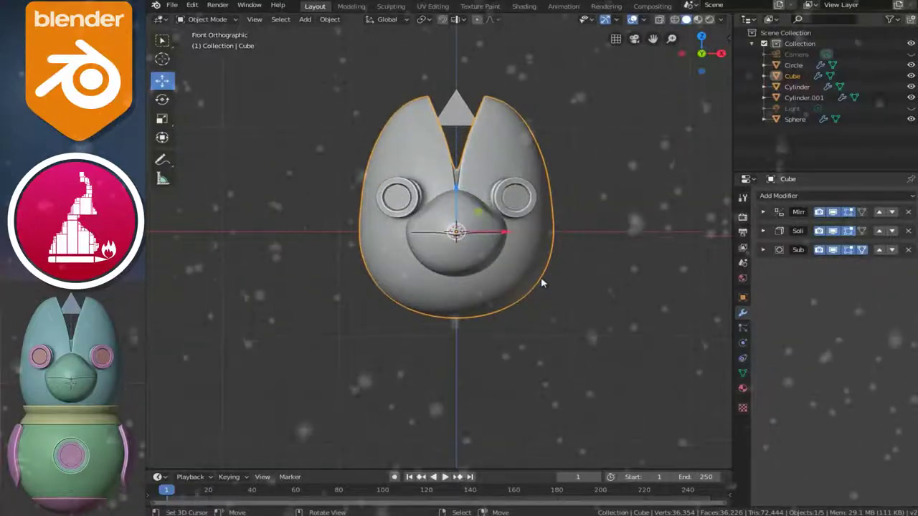
pyautogui.keyDown('shift'); pyautogui.scroll(-3, 537, 277); pyautogui.keyUp('shift')
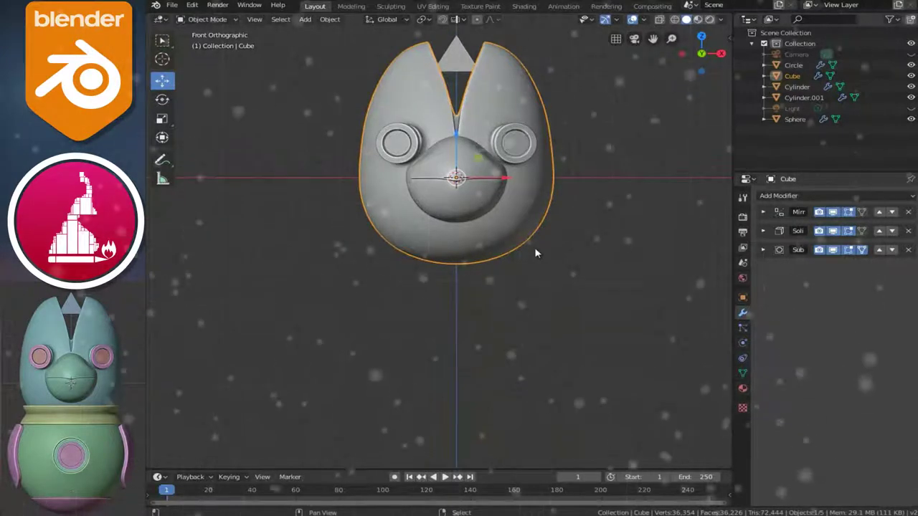
pyautogui.hotkey('shift', 'a')
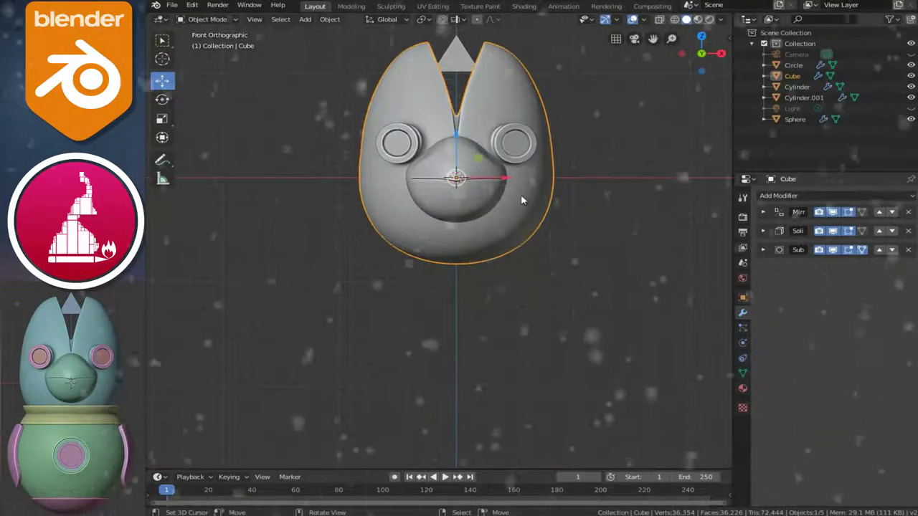
pyautogui.keyDown('shift'); pyautogui.scroll(3, 480, 265); pyautogui.keyUp('shift')
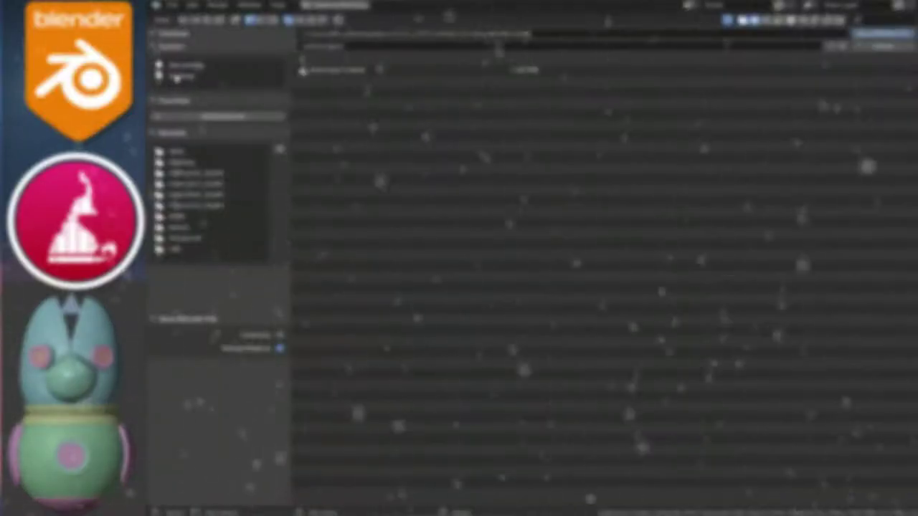
pyautogui.click(193, 163)
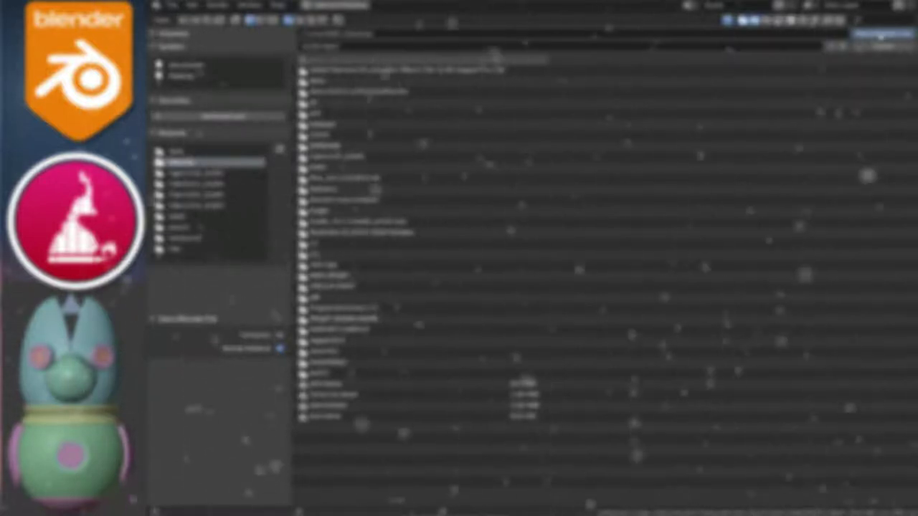
pyautogui.scroll(-2, 471, 287)
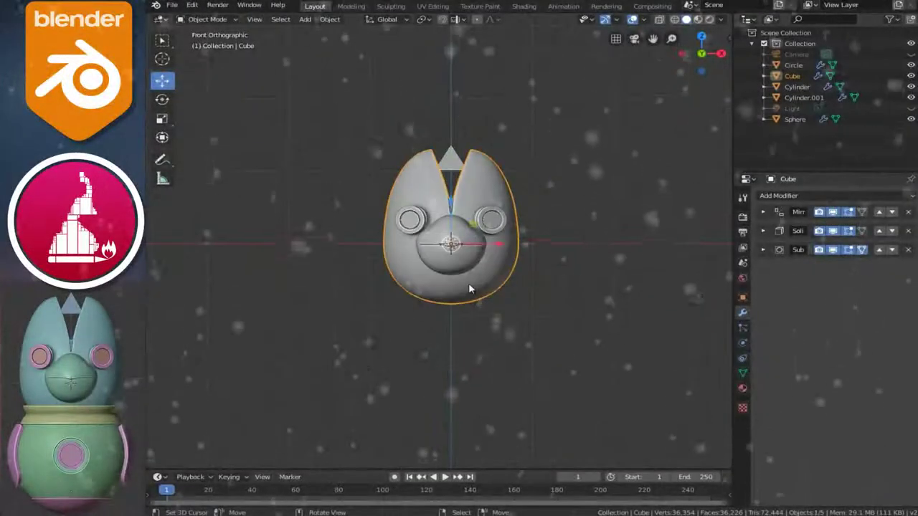
pyautogui.scroll(-1, 470, 288)
# Step: Add a UV sphere at the origin around the head with 24 segments
pyautogui.hotkey('shift', 'a')
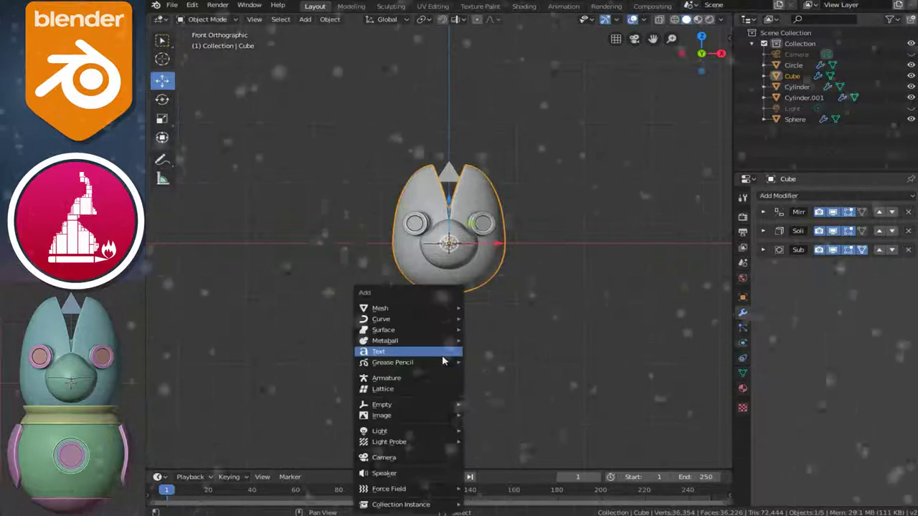
pyautogui.moveTo(405, 307)
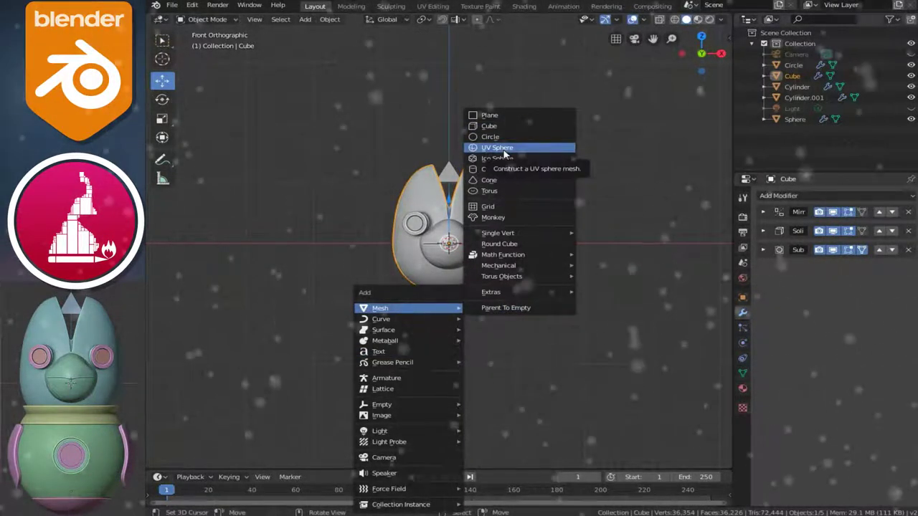
pyautogui.click(504, 154)
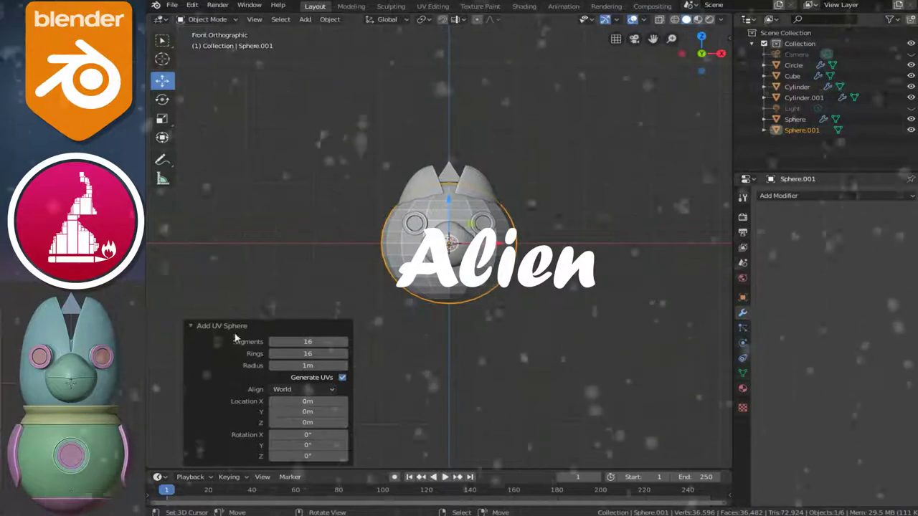
pyautogui.click(301, 342)
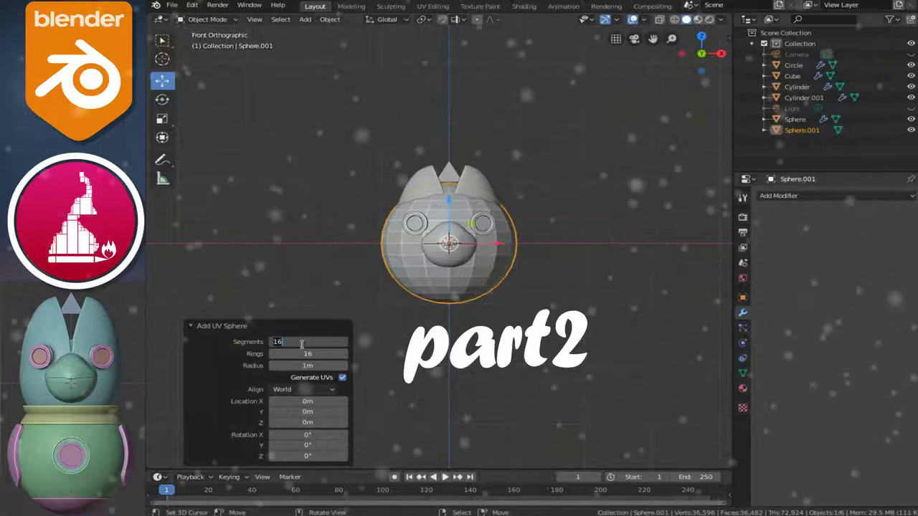
pyautogui.write('24')
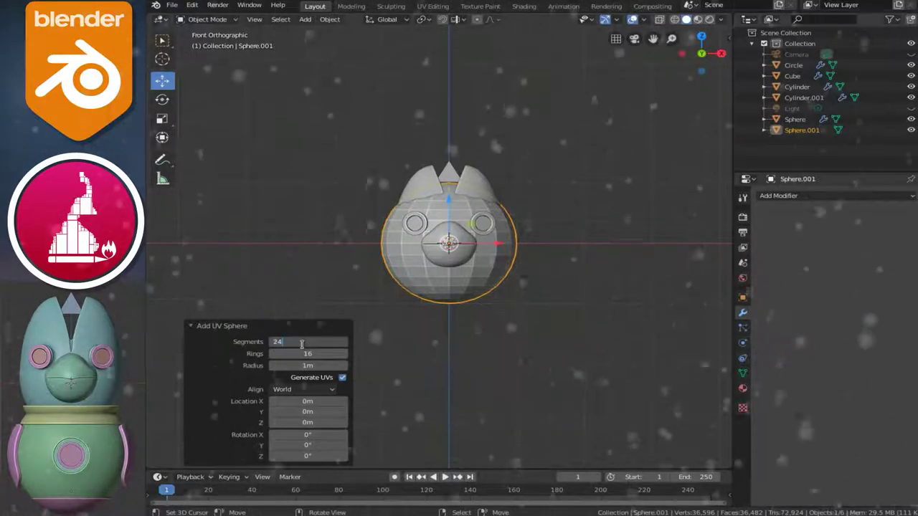
pyautogui.press('Return')
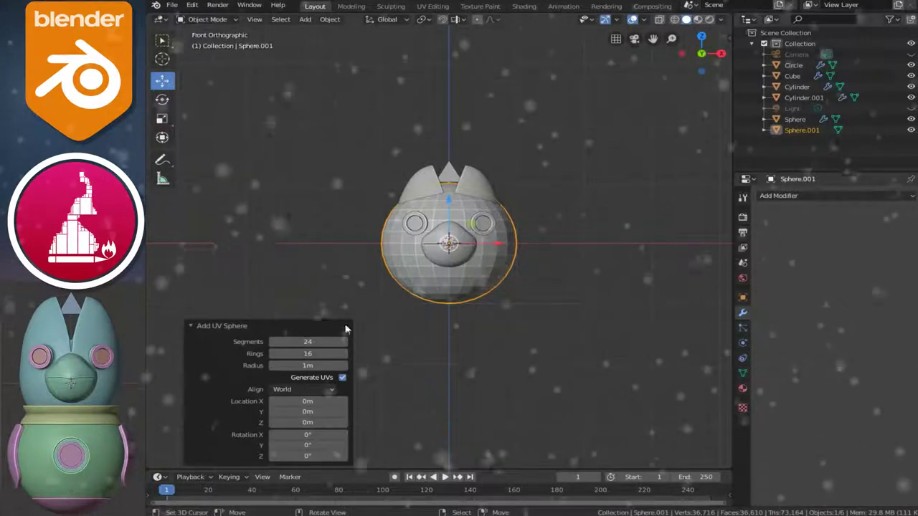
# Step: Lower the new sphere 1.78 m on Z beneath the head and shrink it slightly
pyautogui.click(476, 267)
pyautogui.moveTo(449, 202); pyautogui.dragTo(450, 308)
pyautogui.keyDown('shift'); pyautogui.moveTo(461, 376); pyautogui.dragTo(461, 294, button='middle'); pyautogui.keyUp('shift')
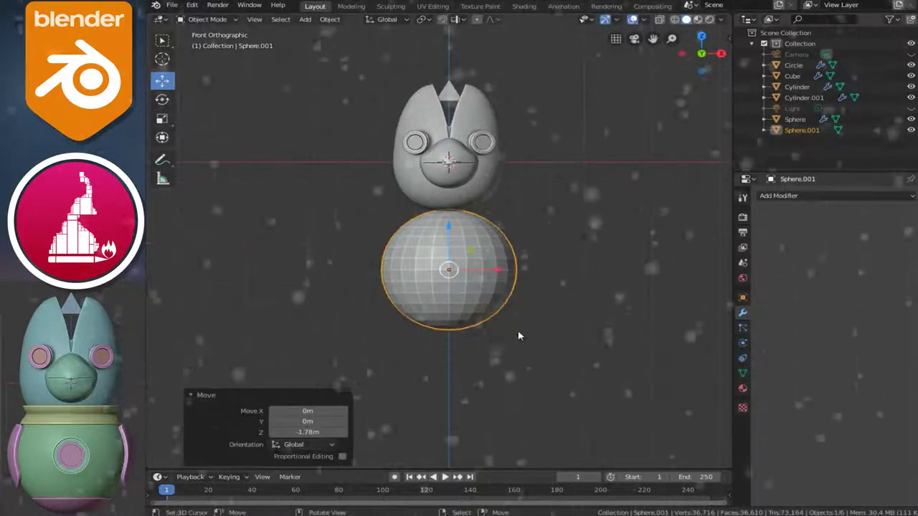
pyautogui.press('s')
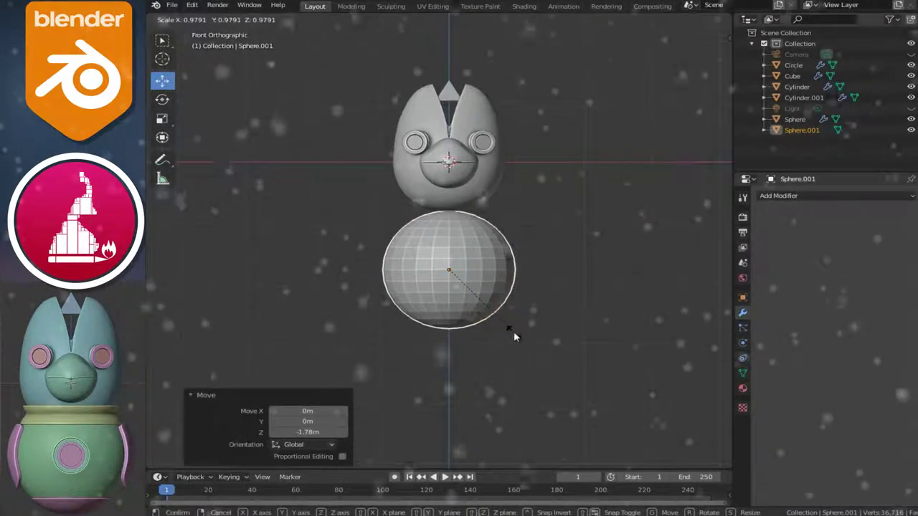
pyautogui.click(509, 319)
# Step: Isolate the sphere in Local View, orbit above it, and enter Edit Mode
pyautogui.press('KP_Divide')
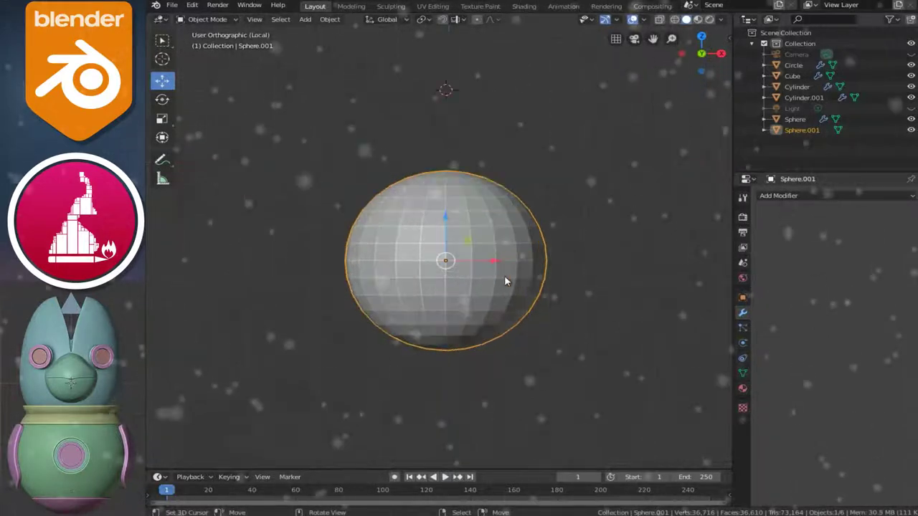
pyautogui.moveTo(516, 228); pyautogui.dragTo(520, 256, button='middle')
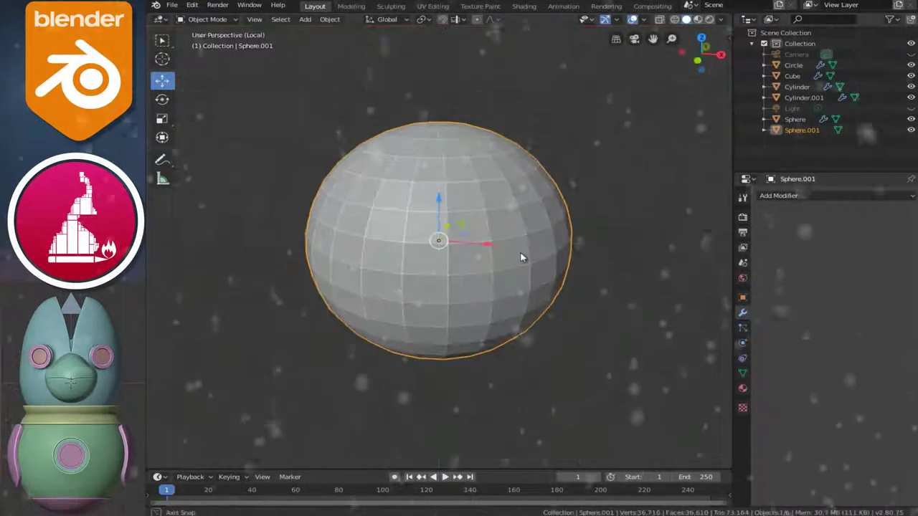
pyautogui.press('Tab')
# Step: Select the sphere's top pole vertex and push it down with proportional editing to flatten it
pyautogui.moveTo(439, 154); pyautogui.dragTo(442, 195, button='middle')
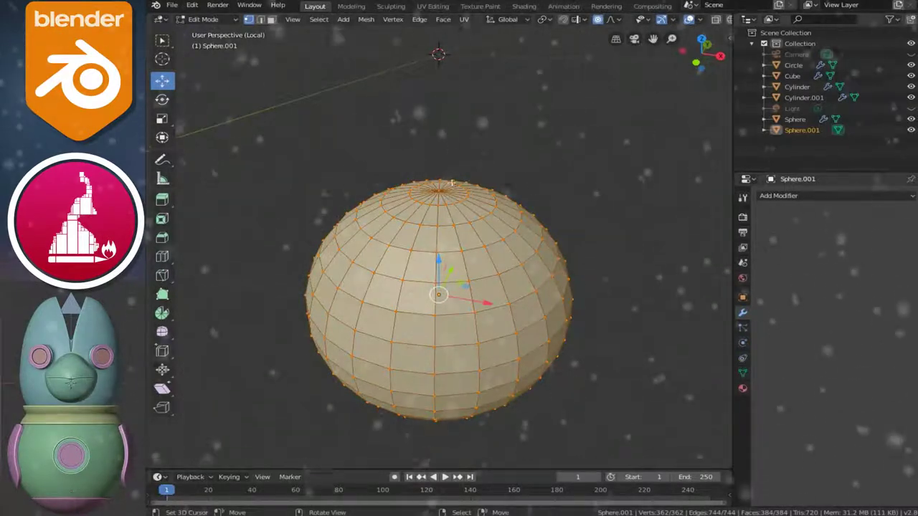
pyautogui.hotkey('ctrl', 'Tab')
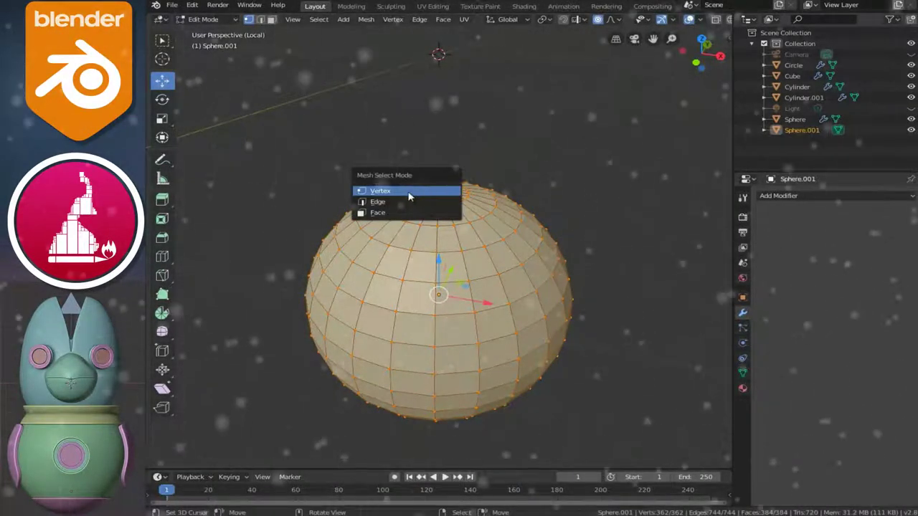
pyautogui.click(409, 191)
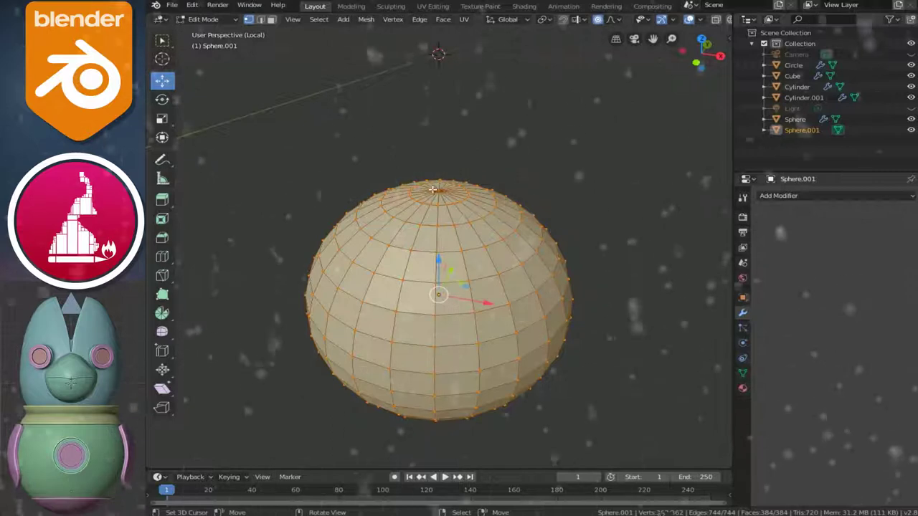
pyautogui.click(447, 200)
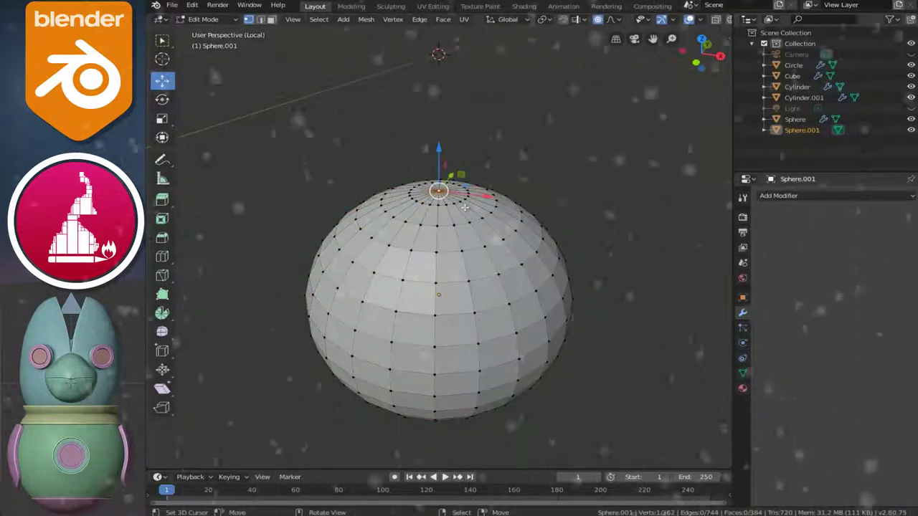
pyautogui.press('o')
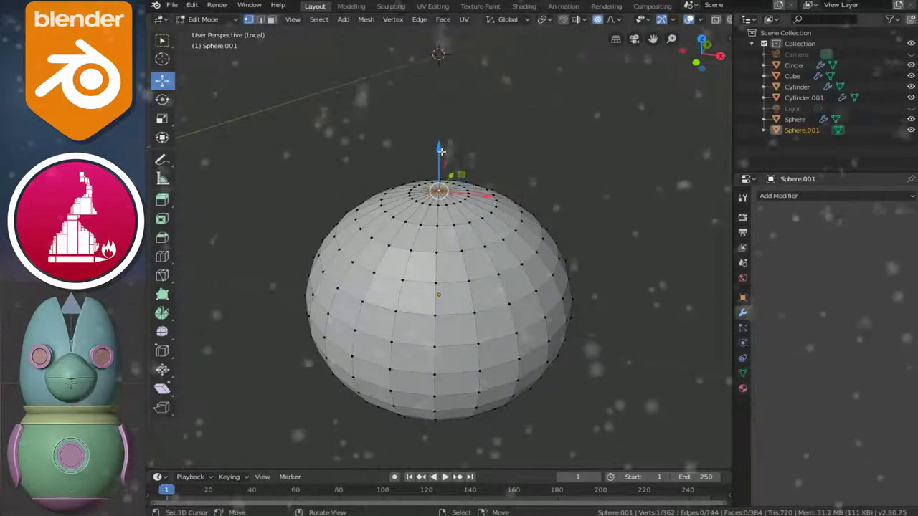
pyautogui.moveTo(438, 149)
pyautogui.mouseDown()
pyautogui.moveTo(431, 206)
pyautogui.moveTo(445, 208)
pyautogui.mouseUp()
pyautogui.scroll(-3, 431, 206)
# Step: Exit Local View and raise the whole body mesh 0.57 m on Z under the head
pyautogui.press('KP_Divide')
pyautogui.press('KP_1')
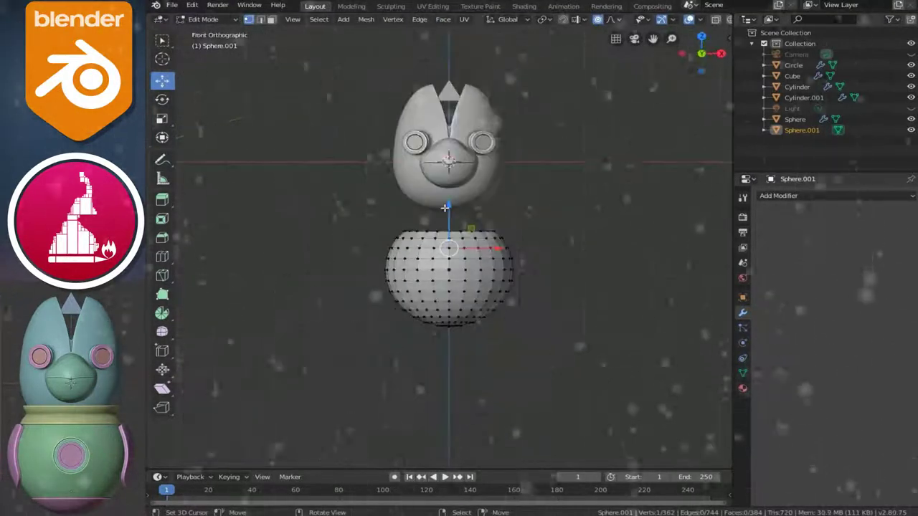
pyautogui.scroll(3, 445, 206)
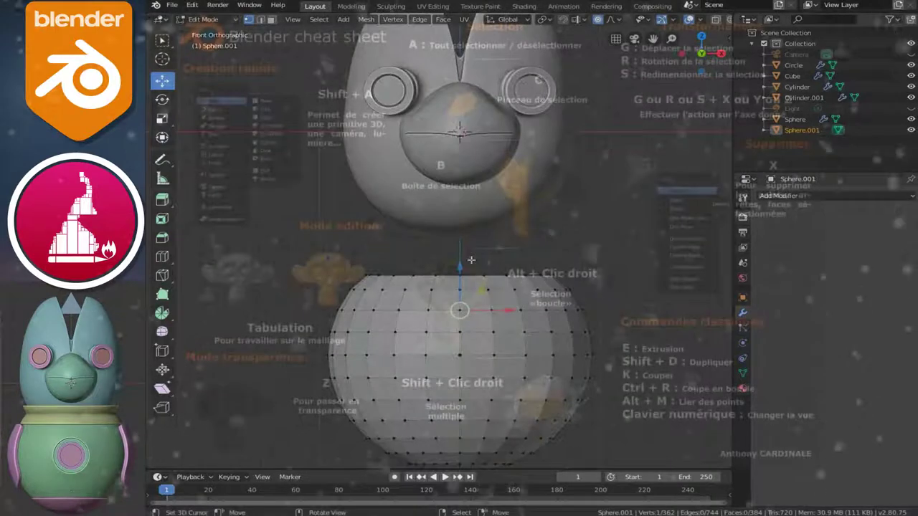
pyautogui.hotkey('ctrl', 'l')
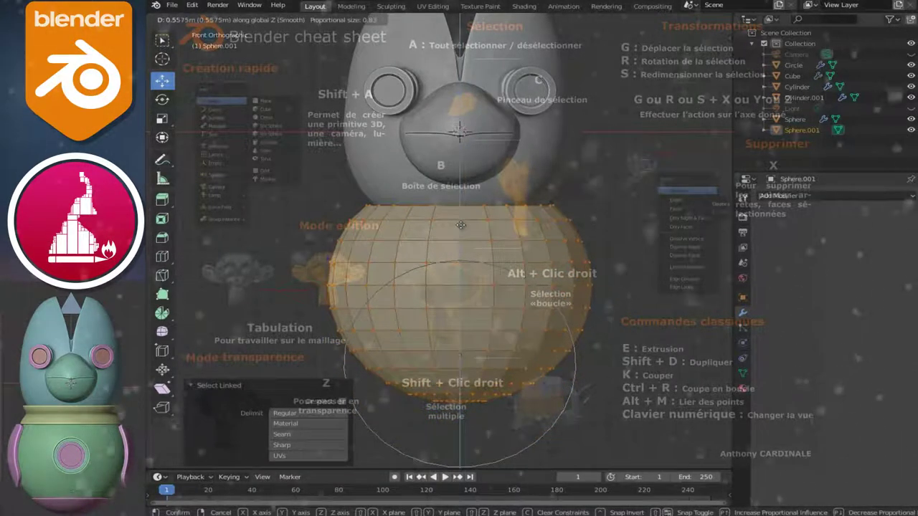
pyautogui.click(460, 224)
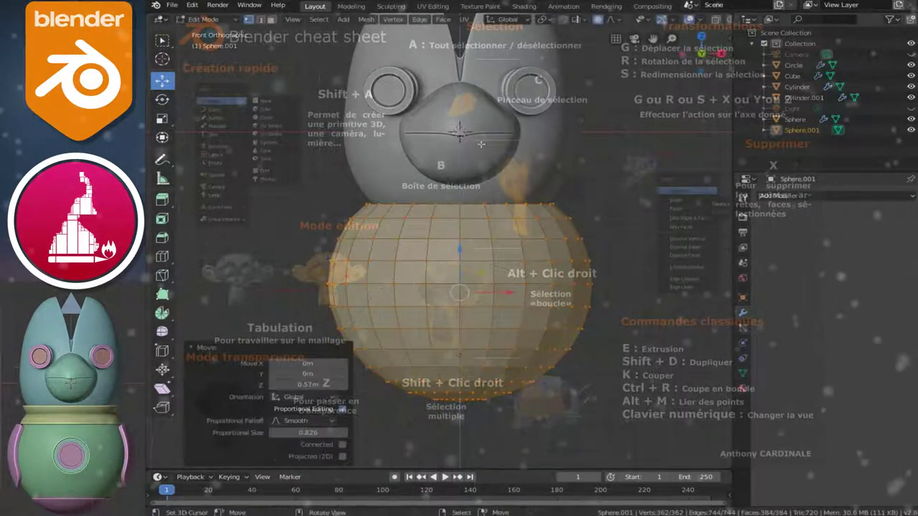
# Step: Select the body's top vertex and smoothly lift it with proportional editing, checking overlap in X-ray
pyautogui.moveTo(502, 237); pyautogui.dragTo(565, 227, button='middle')
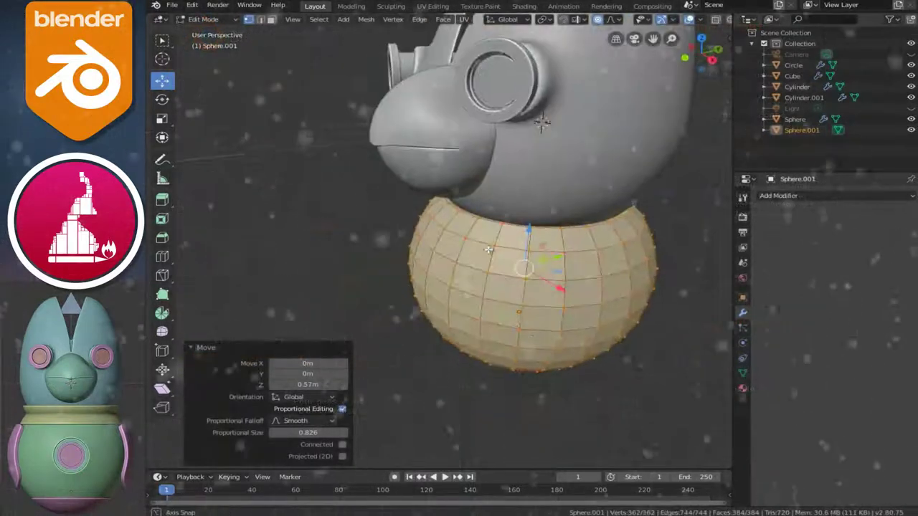
pyautogui.hotkey('alt', 'z')
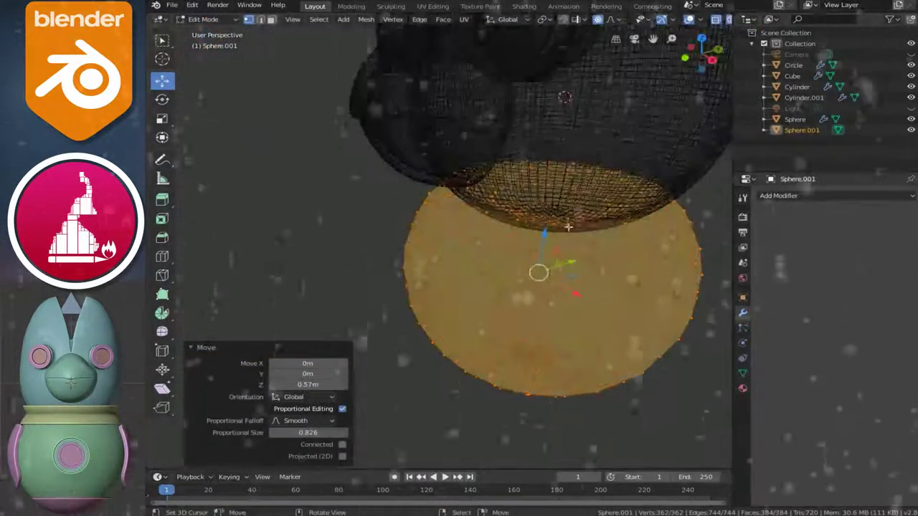
pyautogui.scroll(2, 574, 228)
pyautogui.scroll(1, 595, 228)
pyautogui.scroll(2, 626, 230)
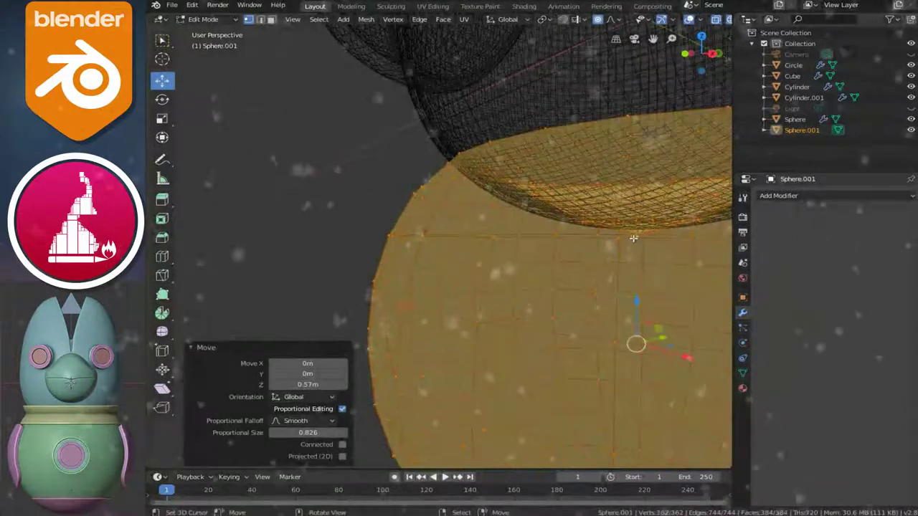
pyautogui.click(633, 238)
pyautogui.moveTo(637, 241); pyautogui.dragTo(676, 256, button='middle')
pyautogui.scroll(-3, 676, 256)
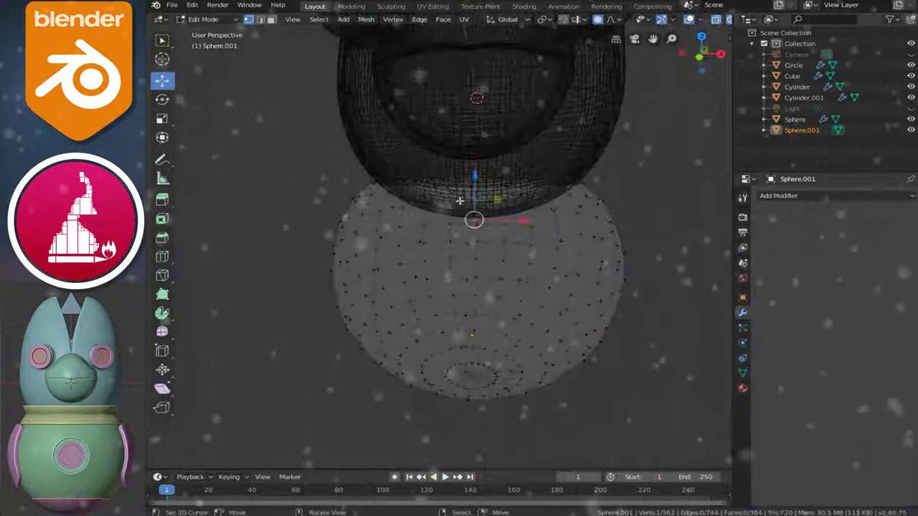
pyautogui.hotkey('alt', 'z')
pyautogui.scroll(-1, 459, 201)
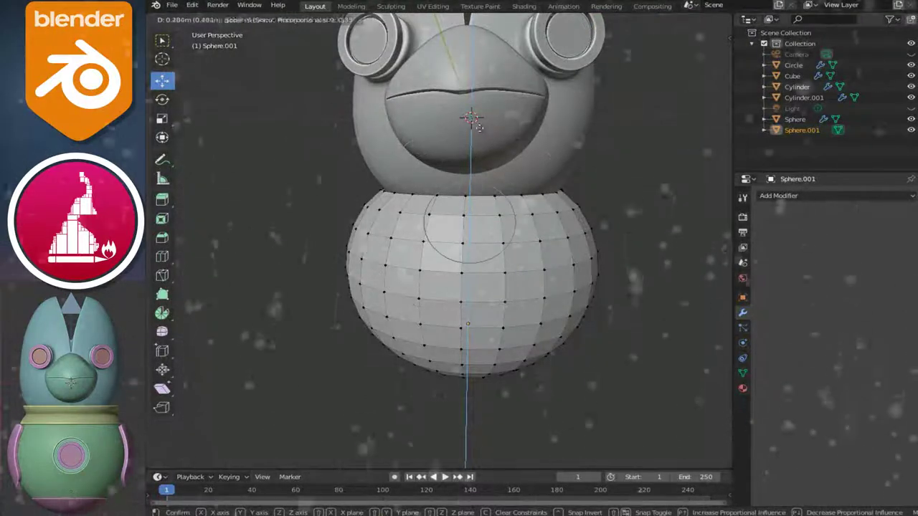
pyautogui.click(471, 169)
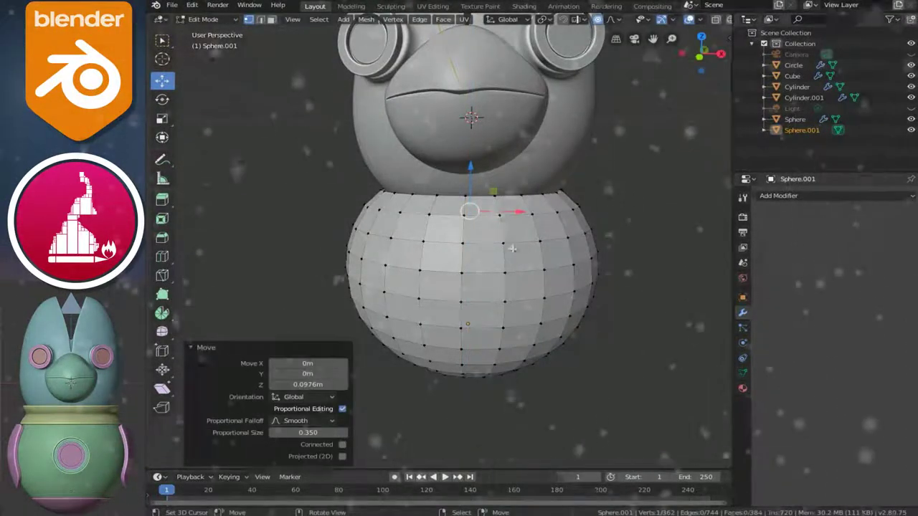
# Step: Pull the body's top down smoothly in X-ray so it fits beneath the head
pyautogui.hotkey('alt', 'z')
pyautogui.moveTo(510, 263); pyautogui.dragTo(473, 211, button='middle')
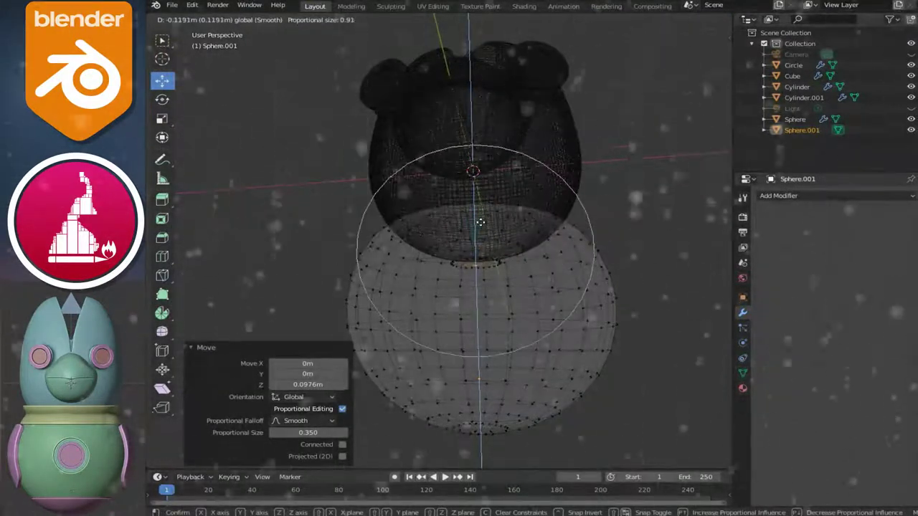
pyautogui.click(480, 226)
pyautogui.hotkey('alt', 'z')
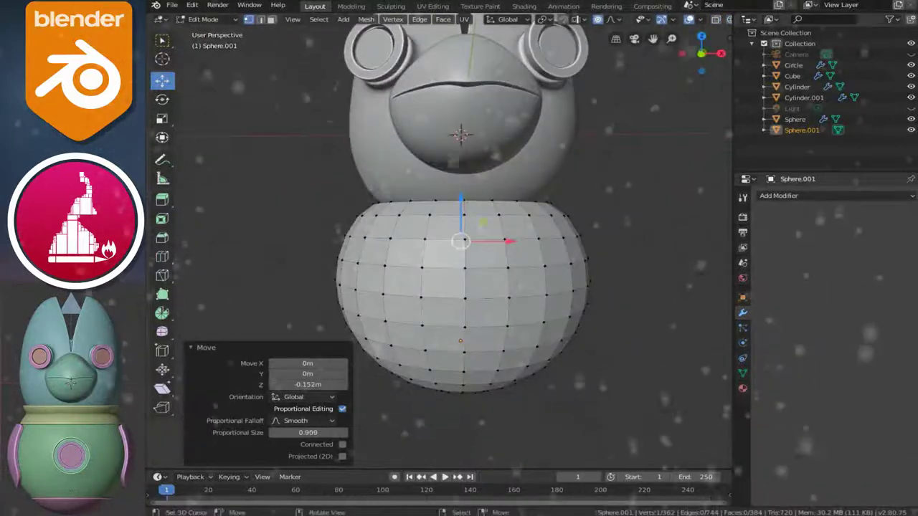
pyautogui.click(463, 205)
pyautogui.moveTo(464, 204)
pyautogui.mouseDown(button='middle')
pyautogui.moveTo(529, 263)
pyautogui.moveTo(583, 268)
pyautogui.moveTo(540, 356)
pyautogui.mouseUp(button='middle')
# Step: In Object Mode, scale the body to 1.06 and lower it 0.047 m on Z
pyautogui.press('Tab')
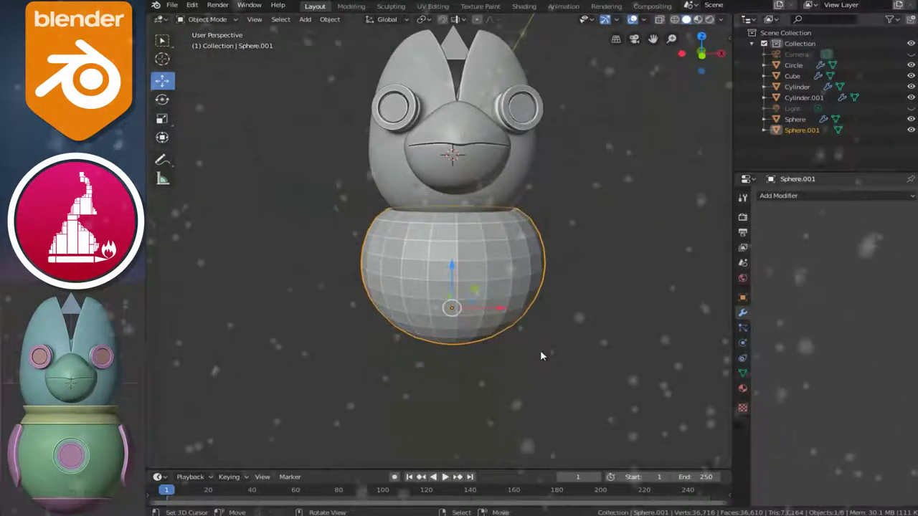
pyautogui.press('s')
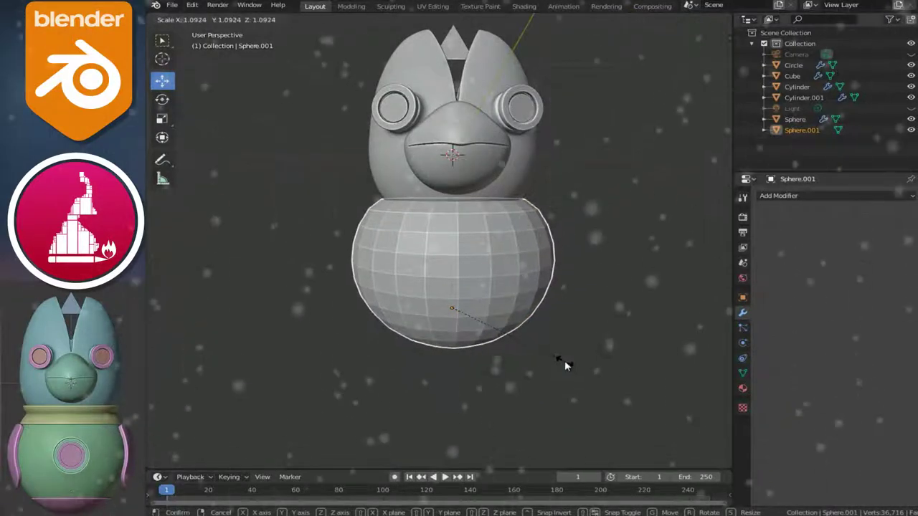
pyautogui.click(563, 362)
pyautogui.scroll(-2, 463, 266)
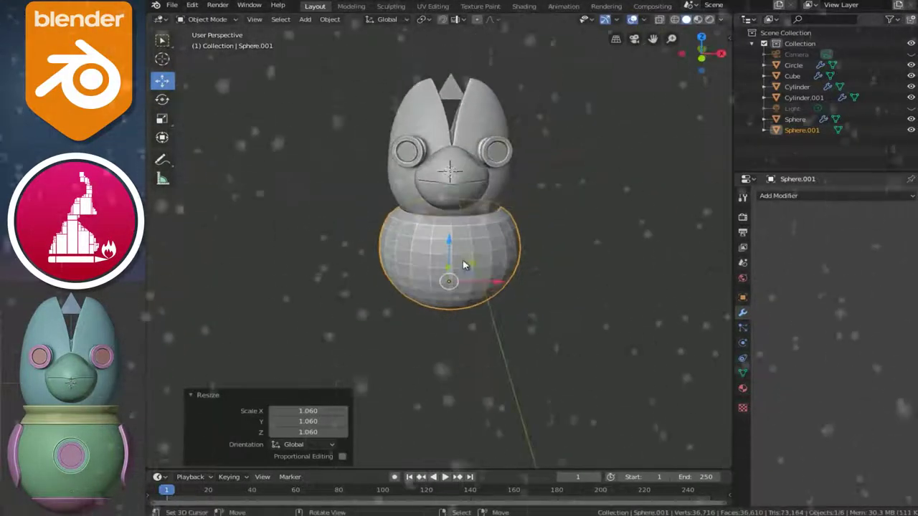
pyautogui.moveTo(449, 241); pyautogui.dragTo(456, 245)
pyautogui.moveTo(461, 278); pyautogui.dragTo(484, 266, button='middle')
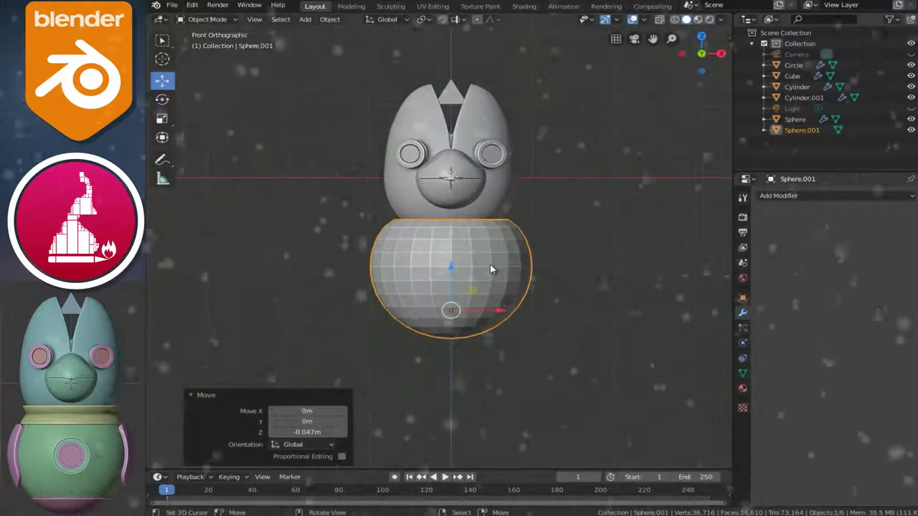
pyautogui.press('KP_1')
# Step: Rip the body along a bottom edge loop and separate the bottom cap into its own object
pyautogui.press('Tab')
pyautogui.scroll(1, 453, 333)
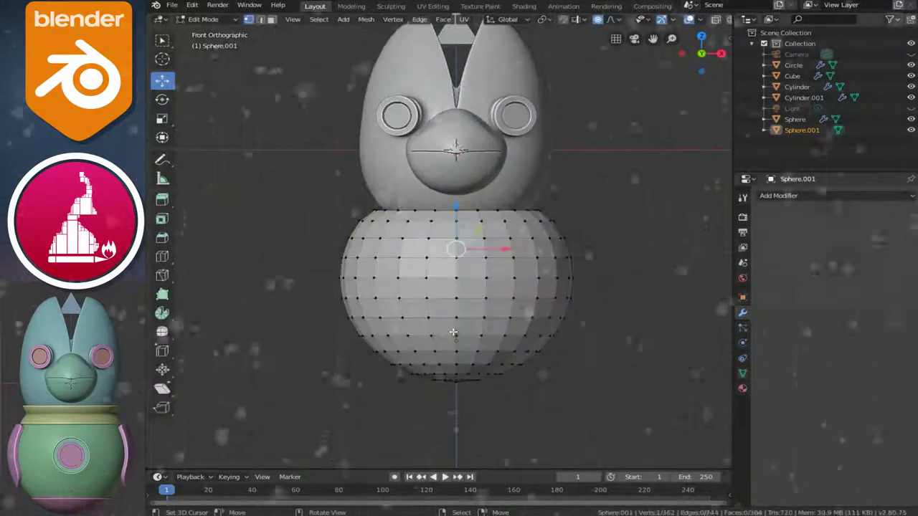
pyautogui.keyDown('shift'); pyautogui.scroll(-3, 498, 296); pyautogui.keyUp('shift')
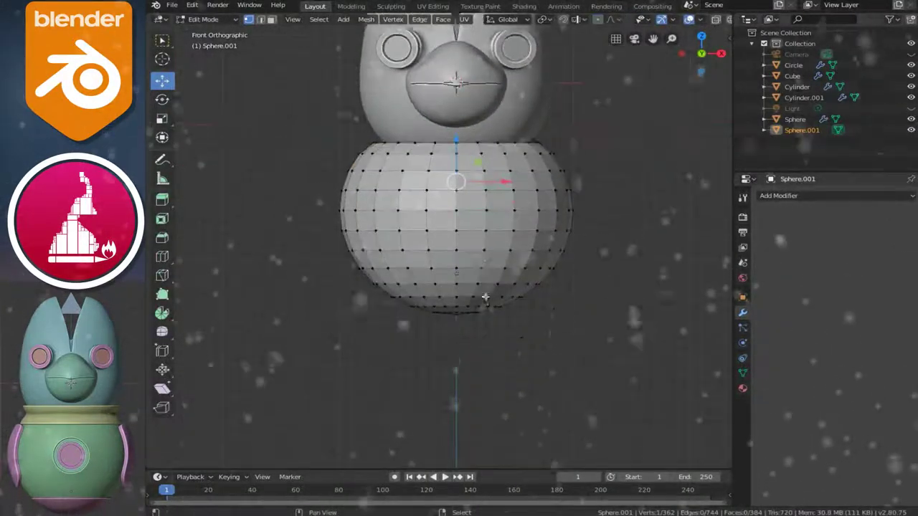
pyautogui.scroll(1, 485, 295)
pyautogui.scroll(1, 453, 299)
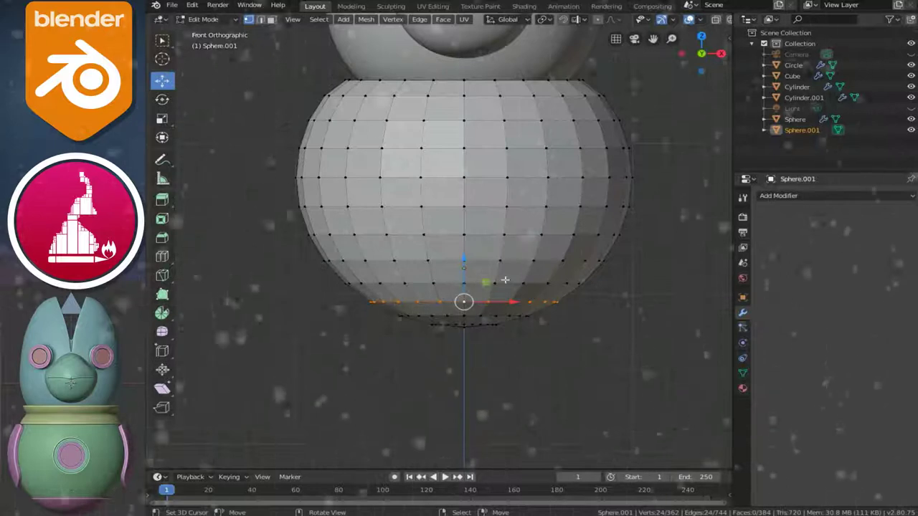
pyautogui.keyDown('alt'); pyautogui.click(481, 282); pyautogui.keyUp('alt')
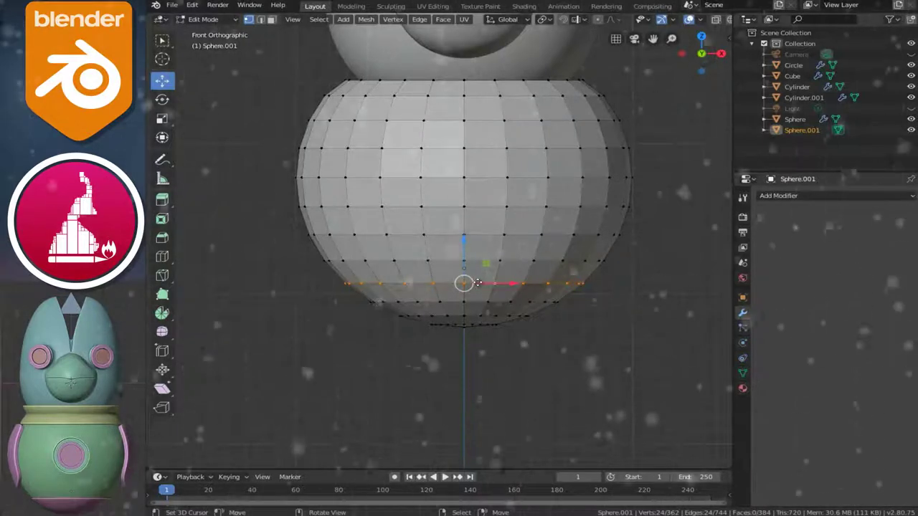
pyautogui.press('e')
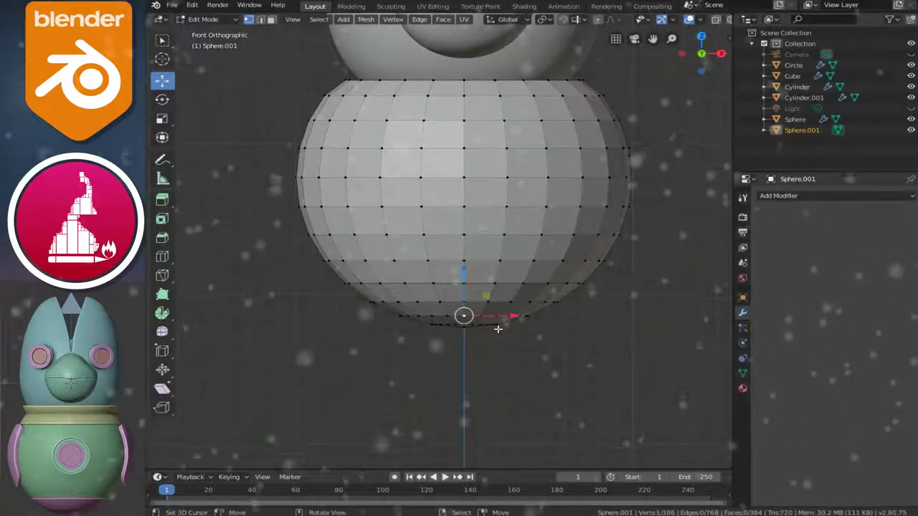
pyautogui.press('l')
pyautogui.press('p')
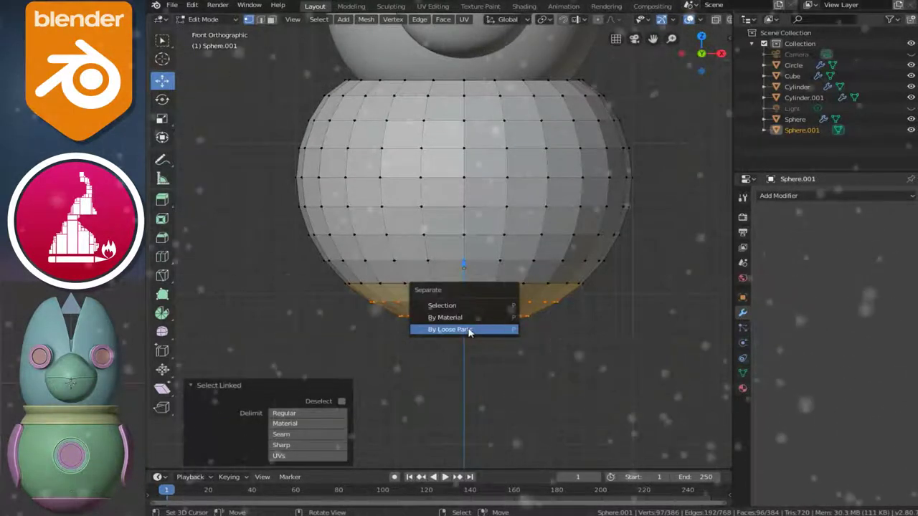
pyautogui.click(468, 329)
pyautogui.press('Tab')
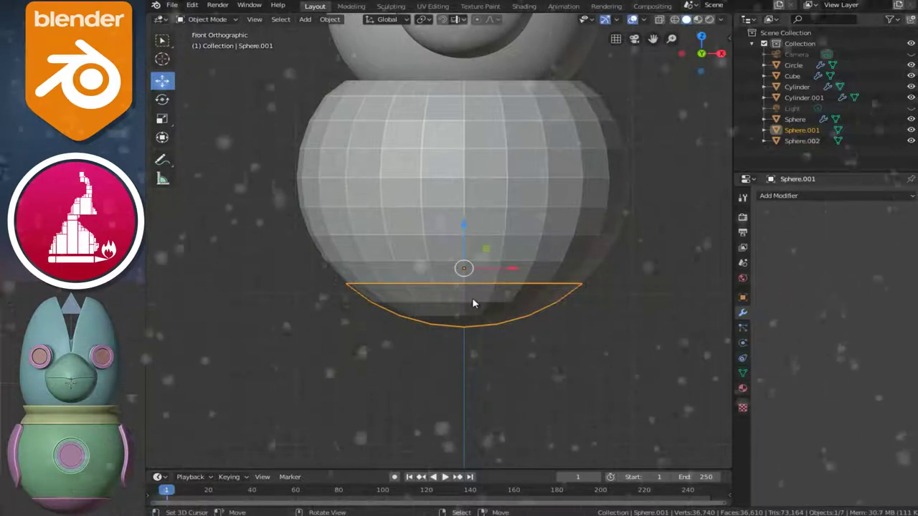
# Step: Select the whole separated bottom cap and move it down below the body
pyautogui.press('Tab')
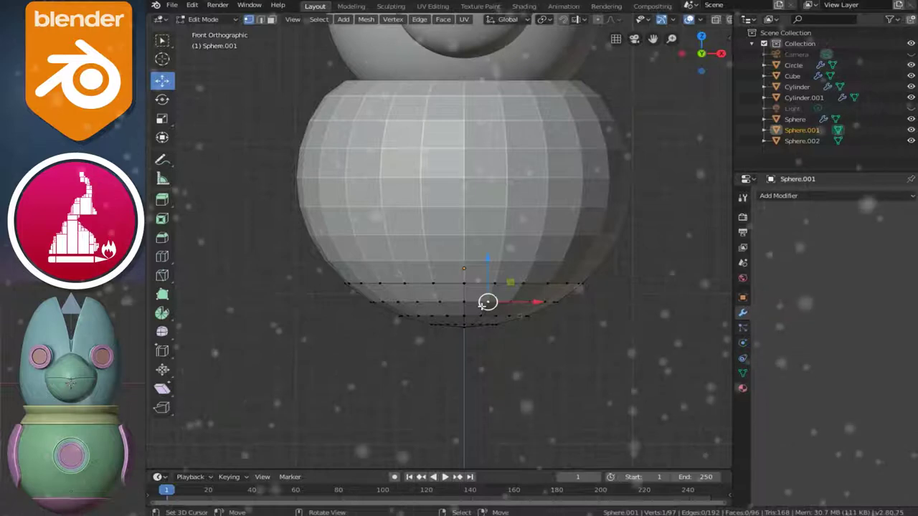
pyautogui.press('l')
pyautogui.moveTo(465, 266); pyautogui.dragTo(466, 279)
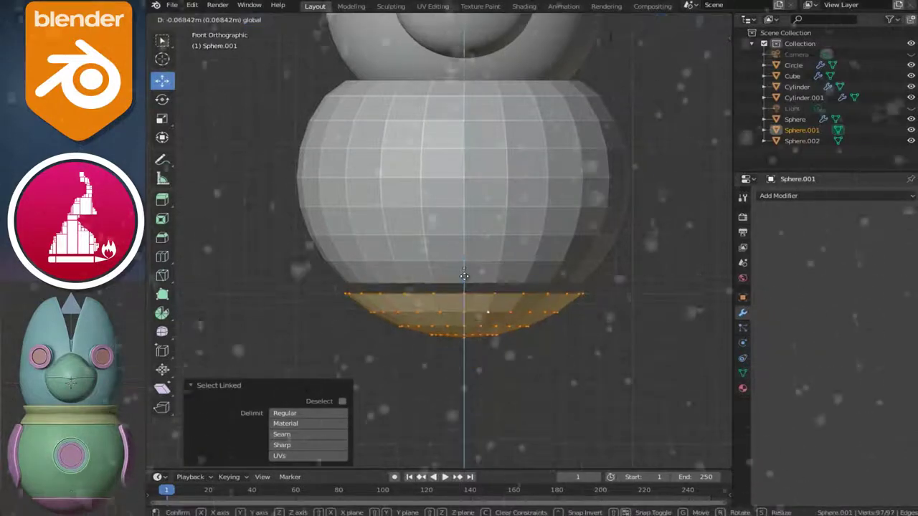
pyautogui.scroll(1, 485, 331)
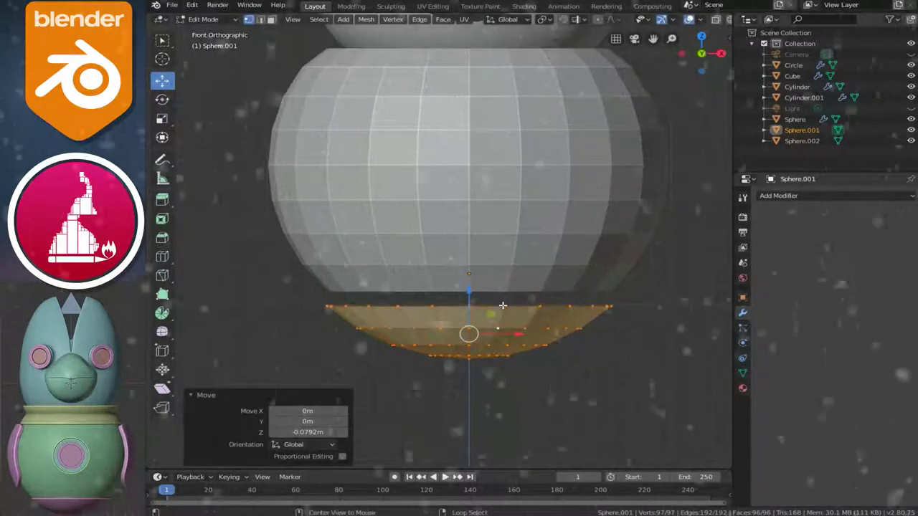
# Step: Extrude the cap's rim loop into a ring scaled to 0.988, then raise the piece 0.024 m
pyautogui.keyDown('alt'); pyautogui.click(502, 307); pyautogui.keyUp('alt')
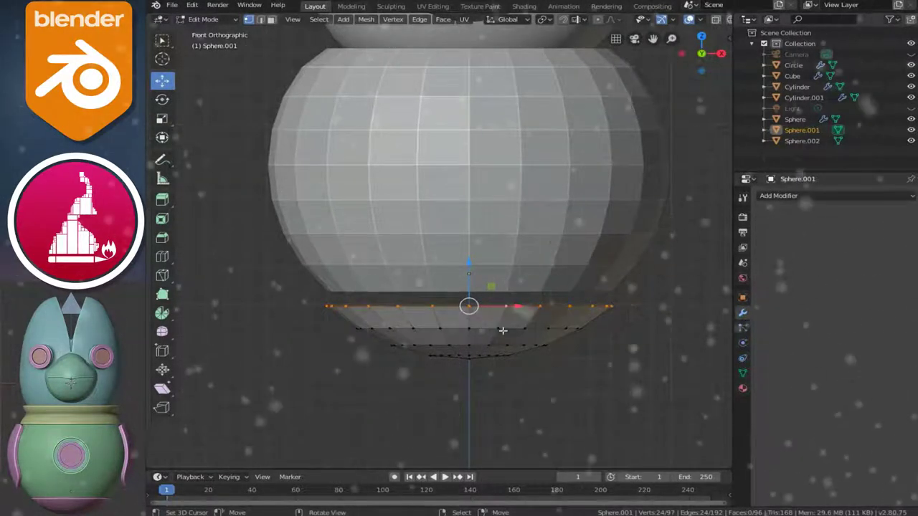
pyautogui.press('g')
pyautogui.press('Escape')
pyautogui.press('e')
pyautogui.press('Escape')
pyautogui.press('s')
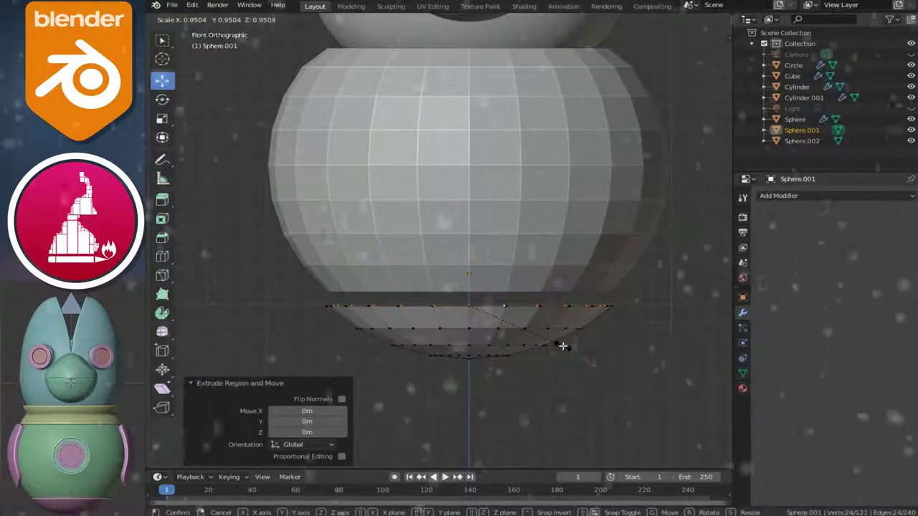
pyautogui.click(566, 348)
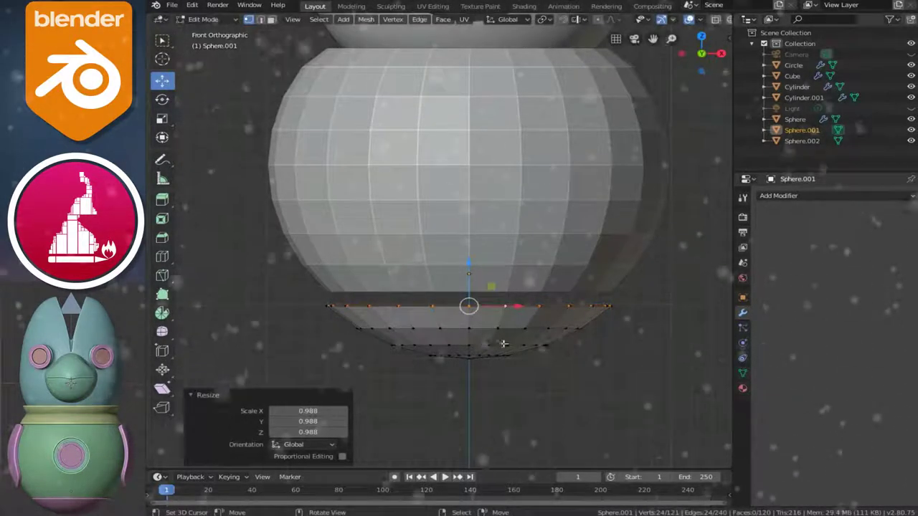
pyautogui.moveTo(469, 292)
pyautogui.mouseDown()
pyautogui.moveTo(470, 281)
pyautogui.moveTo(466, 298)
pyautogui.mouseUp()
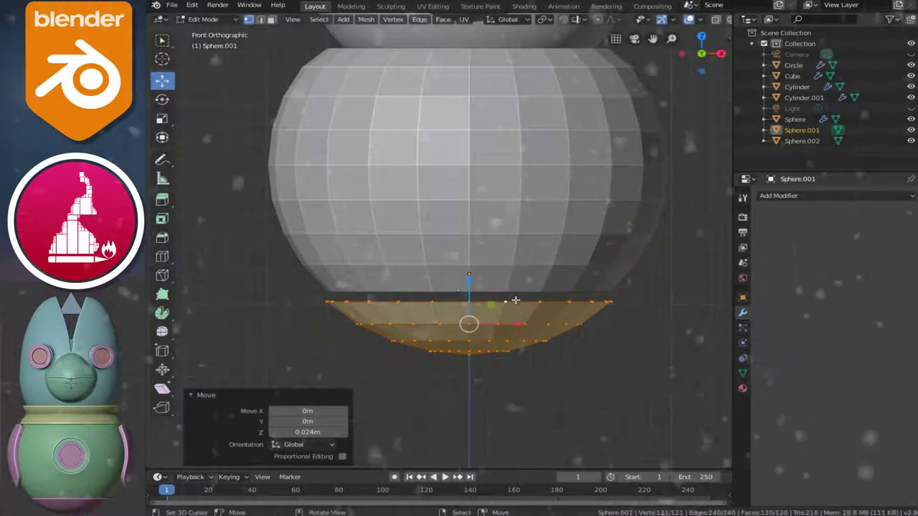
pyautogui.press('KP_8')
# Step: Isolate the bowl, shrink its rim slightly, and add an edge loop close to the rim
pyautogui.press('KP_Divide')
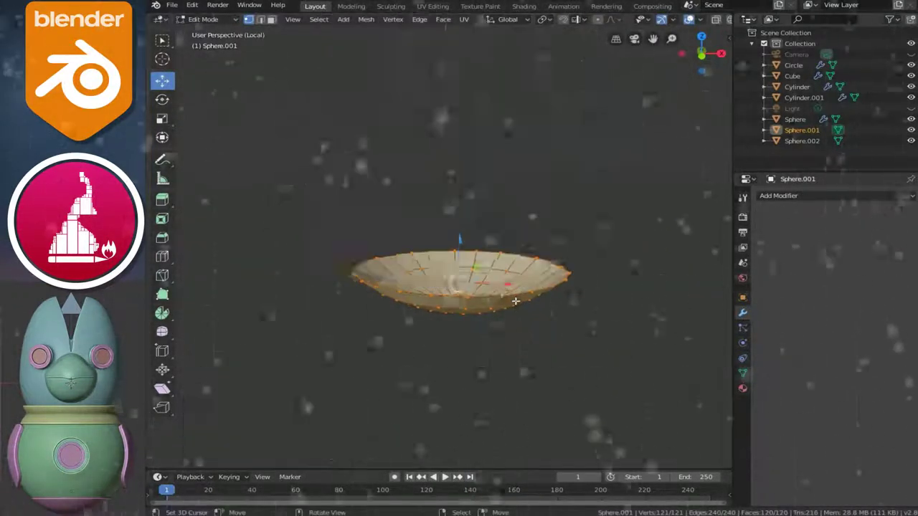
pyautogui.scroll(4, 516, 301)
pyautogui.moveTo(512, 303); pyautogui.dragTo(516, 285, button='middle')
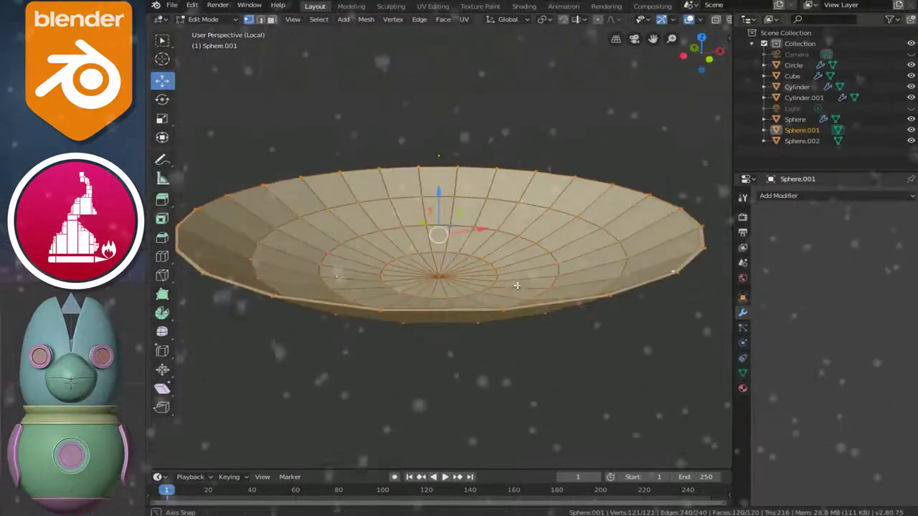
pyautogui.hotkey('alt', 'a')
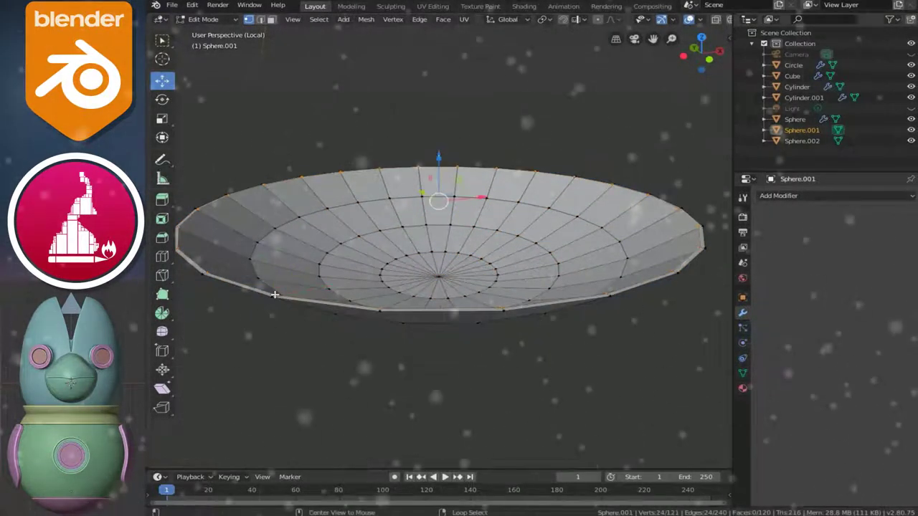
pyautogui.press('s')
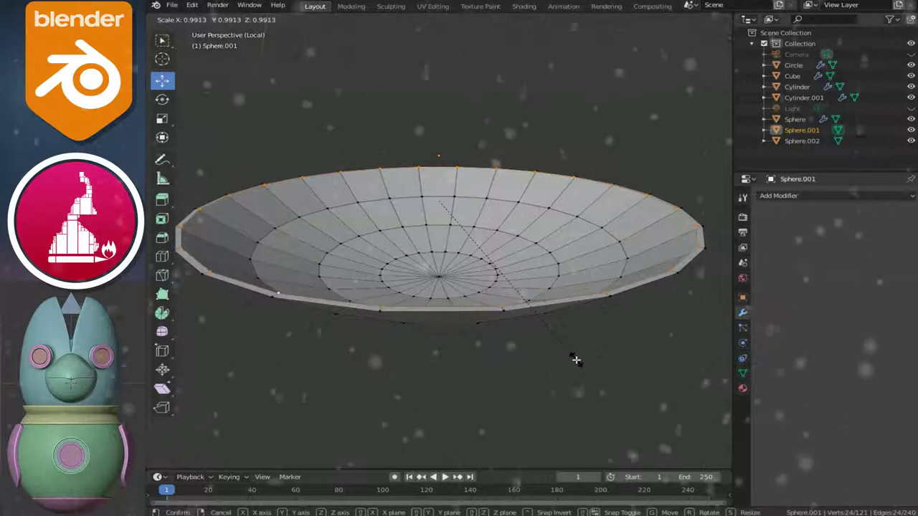
pyautogui.click(568, 357)
pyautogui.hotkey('ctrl', 'r')
pyautogui.click(673, 264)
pyautogui.click(687, 246)
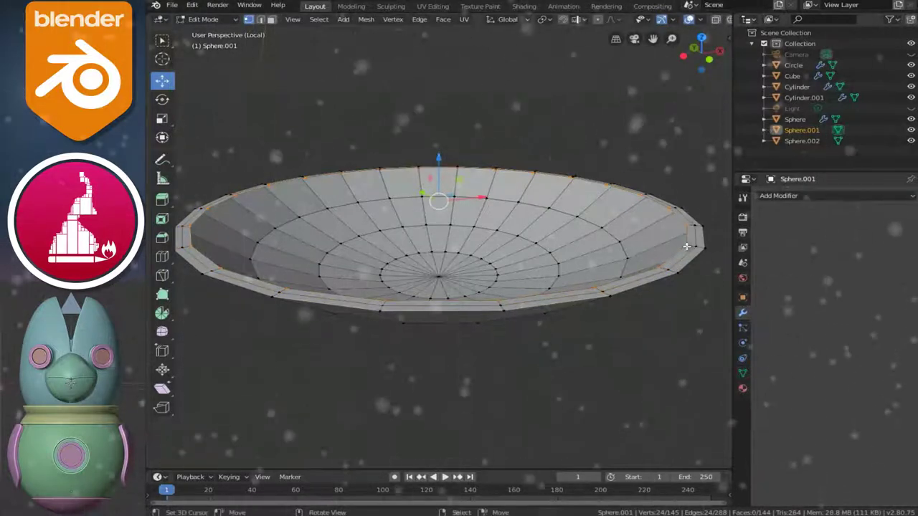
# Step: Back in the full front view, extrude the bowl's top edge upward twice into a thin 0.0174 m rim
pyautogui.press('KP_1')
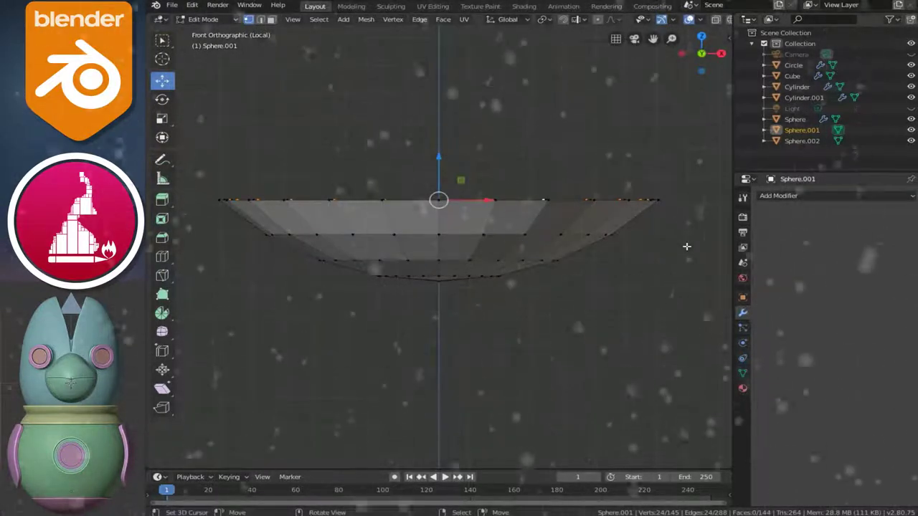
pyautogui.press('KP_Divide')
pyautogui.press('KP_1')
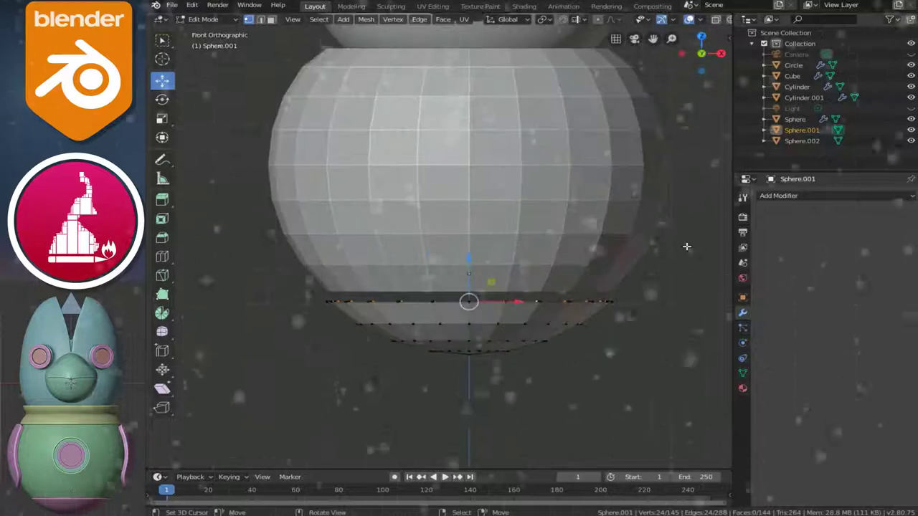
pyautogui.scroll(2, 590, 246)
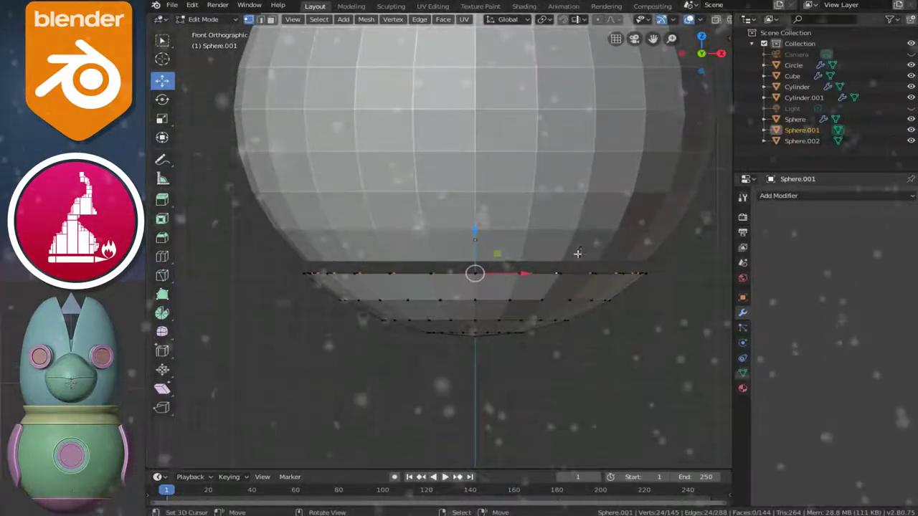
pyautogui.scroll(2, 574, 258)
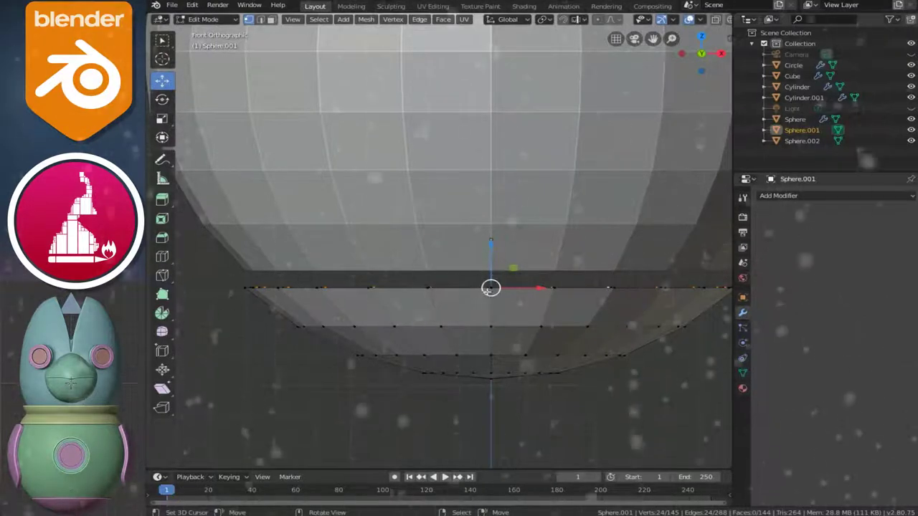
pyautogui.press('e')
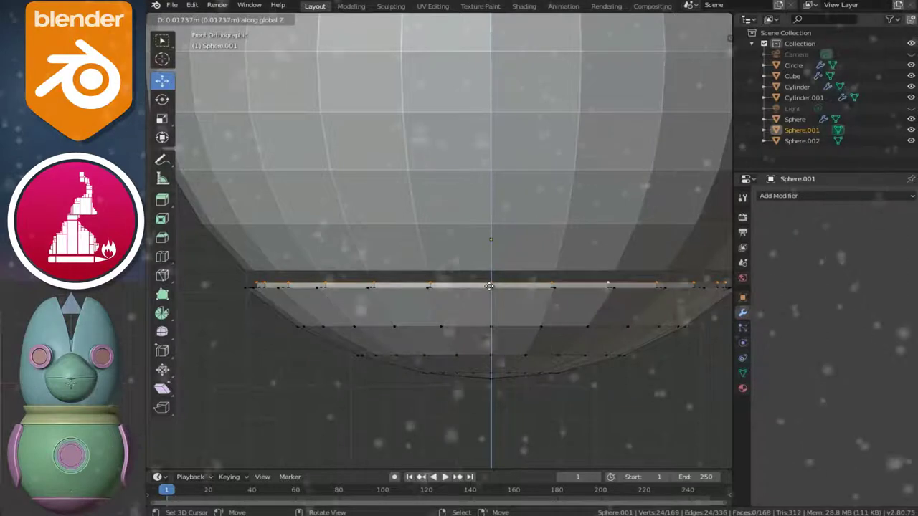
pyautogui.click(491, 286)
pyautogui.press('e')
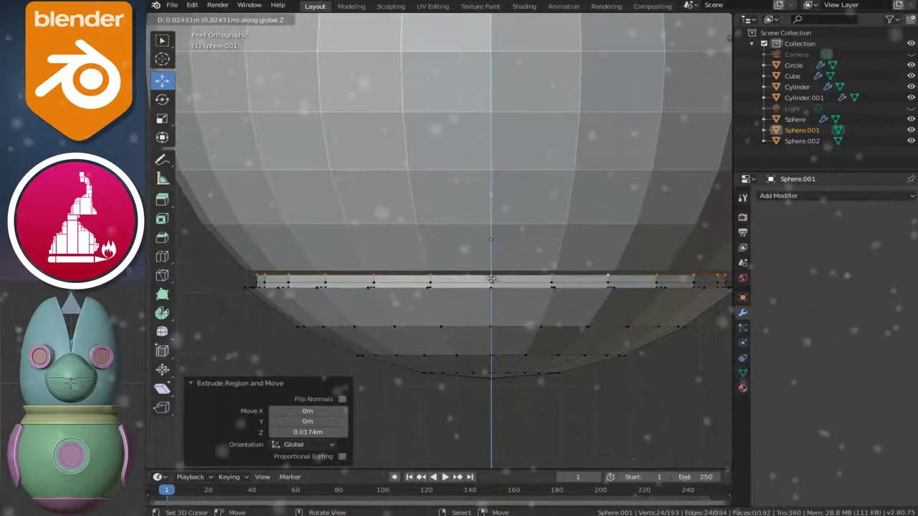
pyautogui.click(492, 280)
# Step: Select the entire bowl mesh and raise it 0.033 m beneath the body
pyautogui.click(491, 327)
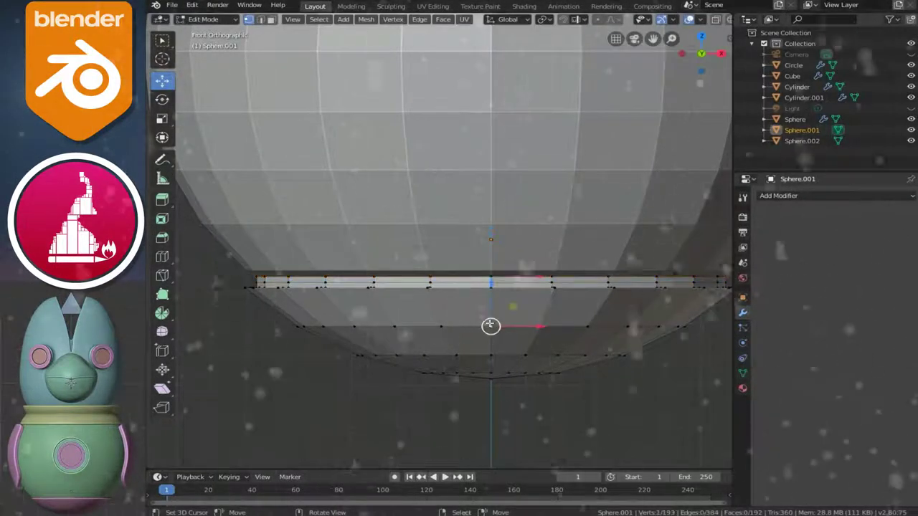
pyautogui.hotkey('ctrl', 'l')
pyautogui.moveTo(493, 267); pyautogui.dragTo(492, 252)
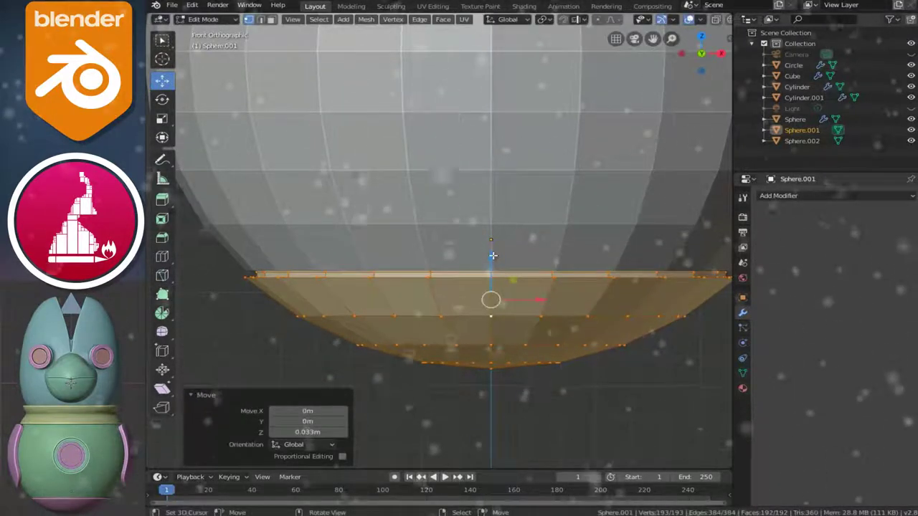
pyautogui.scroll(-4, 490, 296)
pyautogui.press('Tab')
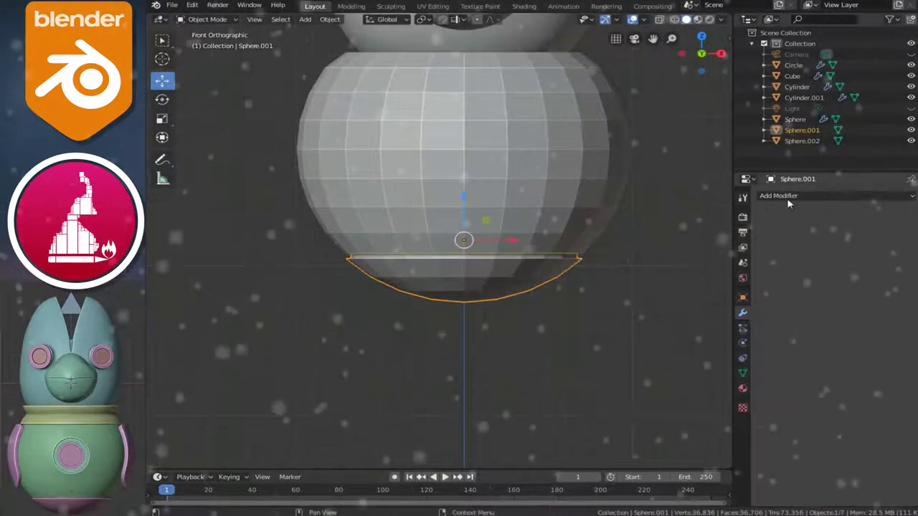
# Step: Give the bowl a level 2 Subdivision Surface modifier and Shade Smooth
pyautogui.click(889, 196)
pyautogui.click(692, 374)
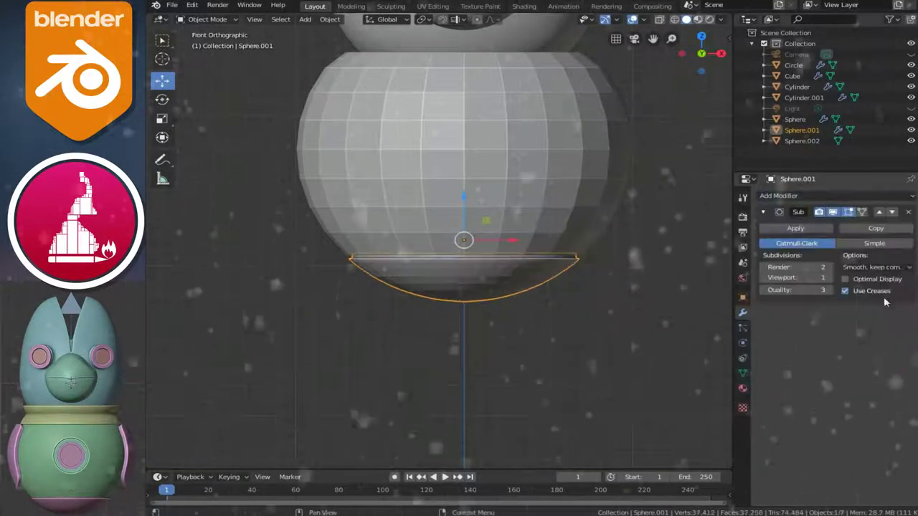
pyautogui.scroll(2, 450, 283)
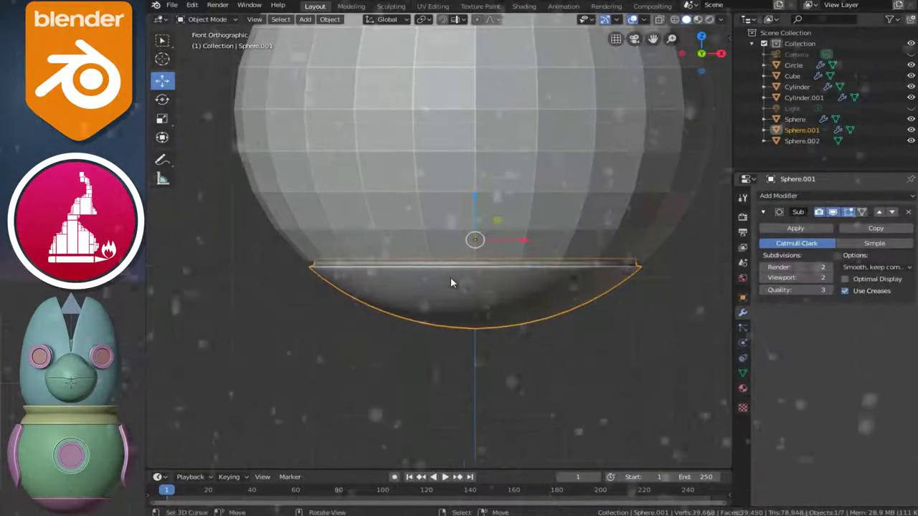
pyautogui.rightClick(450, 282)
pyautogui.click(451, 282)
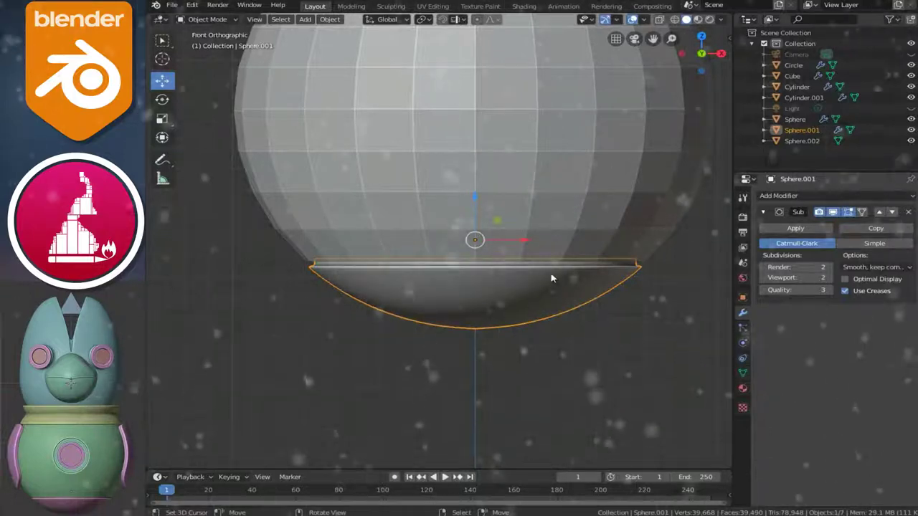
# Step: Select the body sphere Sphere.002 and orbit around it
pyautogui.press('Tab')
pyautogui.press('Tab')
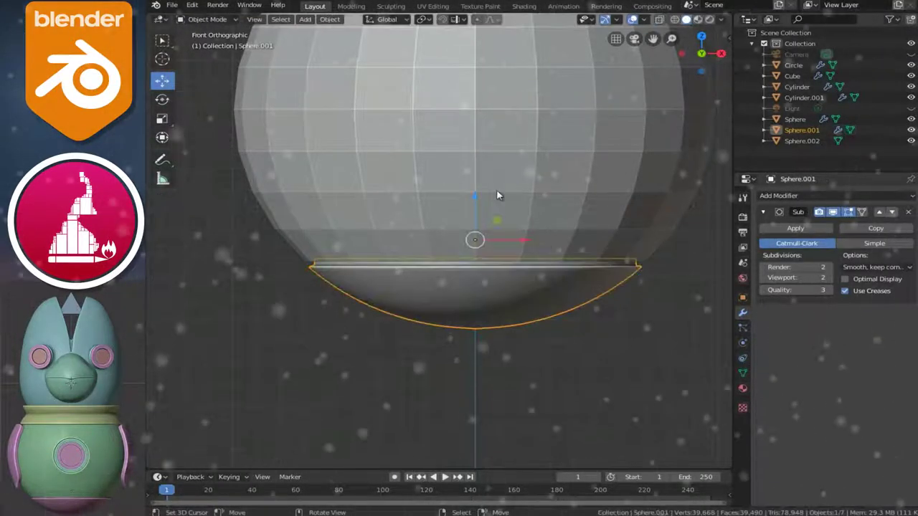
pyautogui.click(498, 194)
pyautogui.scroll(-3, 502, 196)
pyautogui.moveTo(502, 196)
pyautogui.mouseDown(button='middle')
pyautogui.moveTo(512, 266)
pyautogui.moveTo(550, 220)
pyautogui.moveTo(625, 263)
pyautogui.moveTo(480, 265)
pyautogui.moveTo(475, 256)
pyautogui.mouseUp(button='middle')
# Step: On the body sphere's front, grow a vertex selection and delete the four surrounding faces to open a hole
pyautogui.press('KP_1')
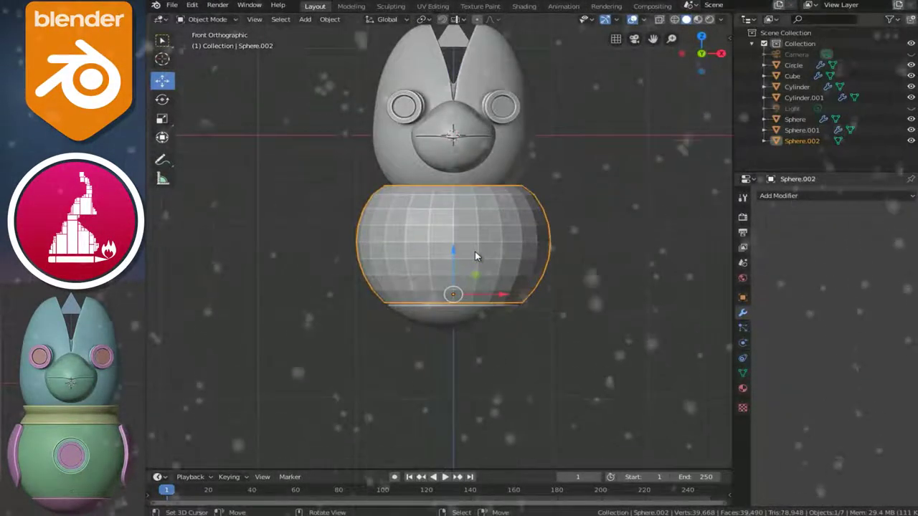
pyautogui.scroll(3, 480, 254)
pyautogui.moveTo(485, 256)
pyautogui.keyDown('shift'); pyautogui.mouseDown(button='middle')
pyautogui.moveTo(481, 273)
pyautogui.moveTo(430, 282)
pyautogui.mouseUp(button='middle'); pyautogui.keyUp('shift')
pyautogui.scroll(1, 481, 273)
pyautogui.scroll(1, 430, 282)
pyautogui.press('Tab')
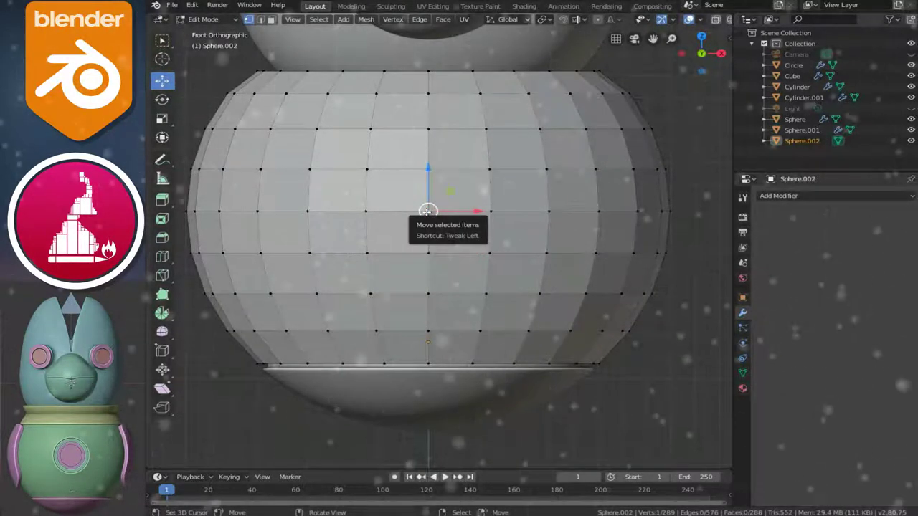
pyautogui.scroll(1, 432, 248)
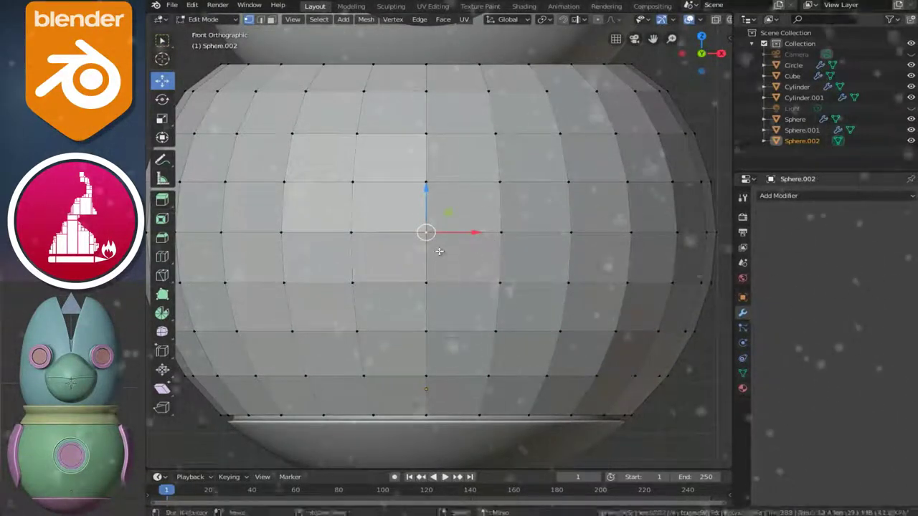
pyautogui.press('ctrl+KP_Add')
pyautogui.press('x')
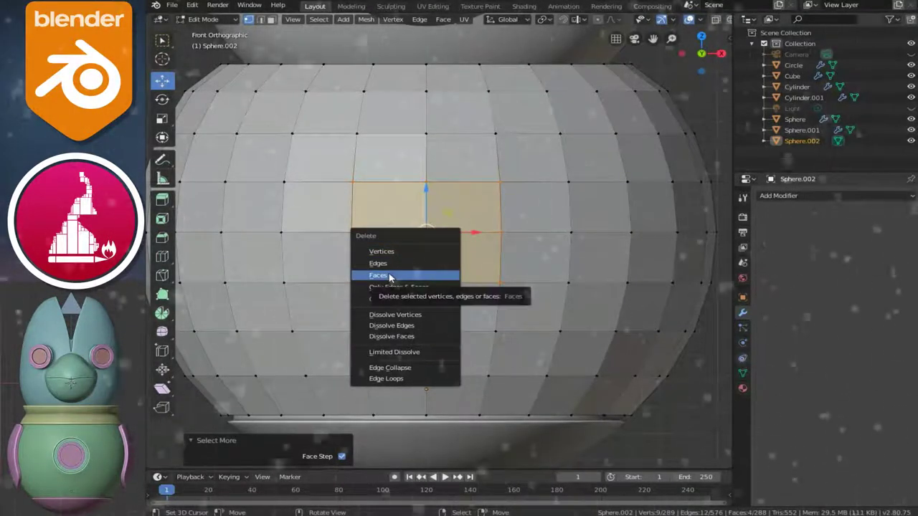
pyautogui.click(390, 275)
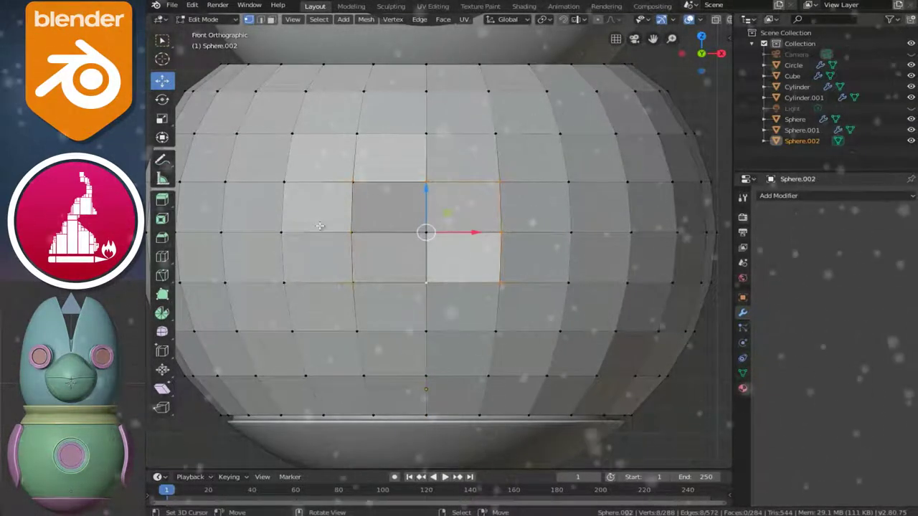
# Step: Round the hole's edge with LoopTools Circle and scale it up to 1.254
pyautogui.rightClick(390, 204)
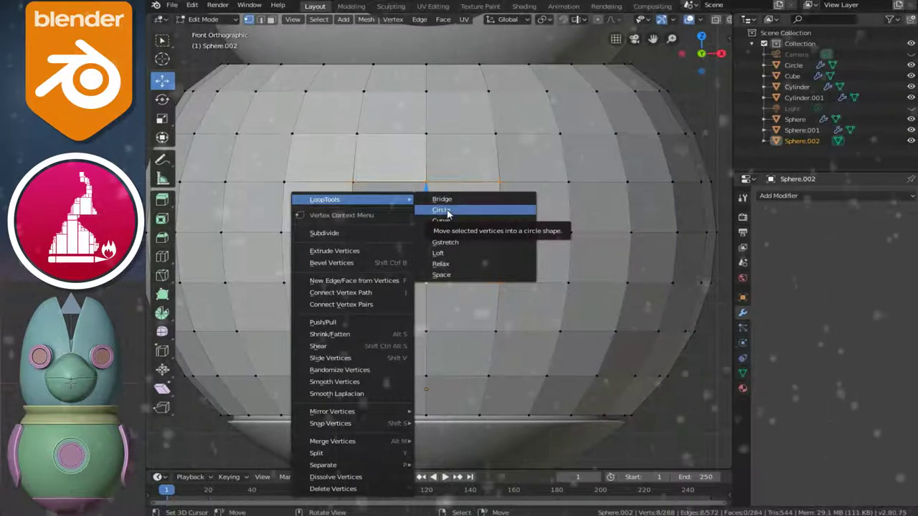
pyautogui.click(441, 210)
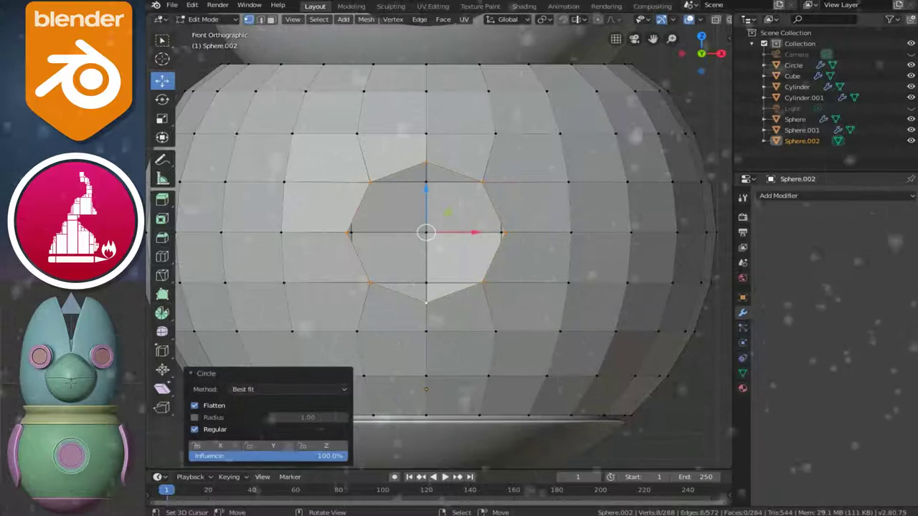
pyautogui.press('s')
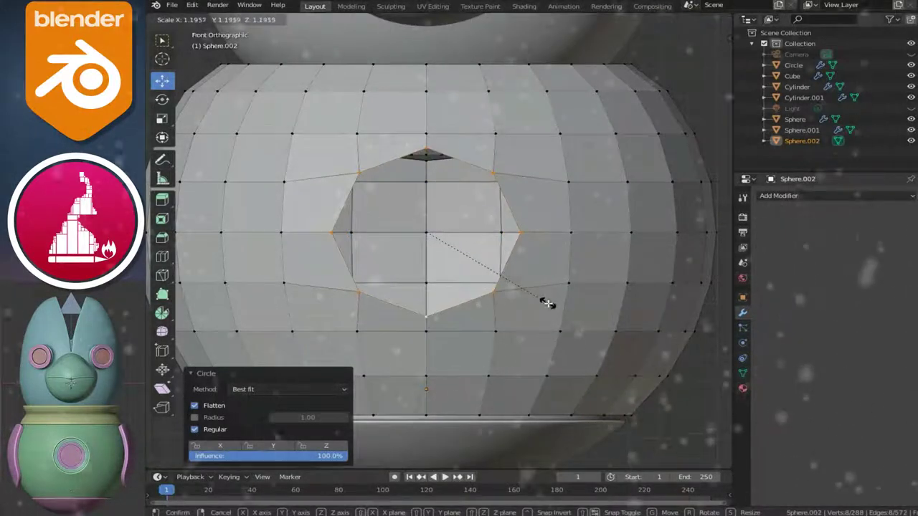
pyautogui.click(552, 309)
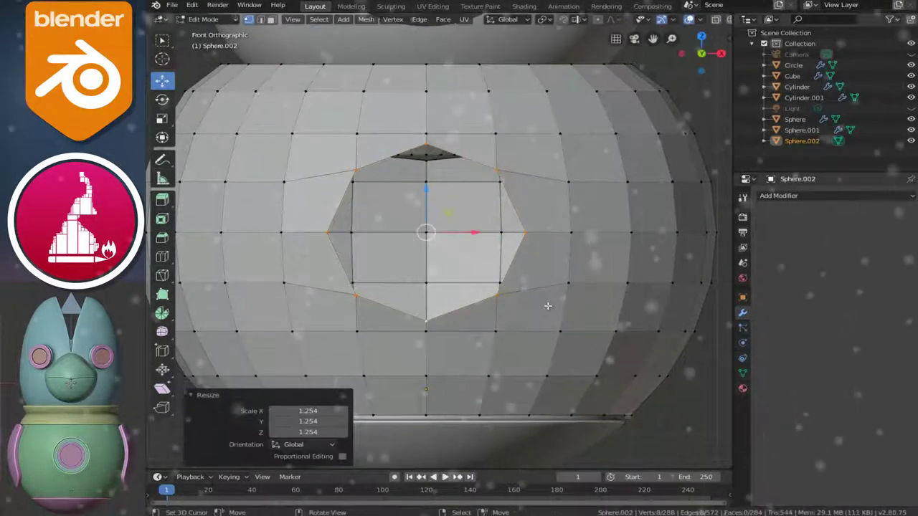
pyautogui.scroll(-3, 547, 303)
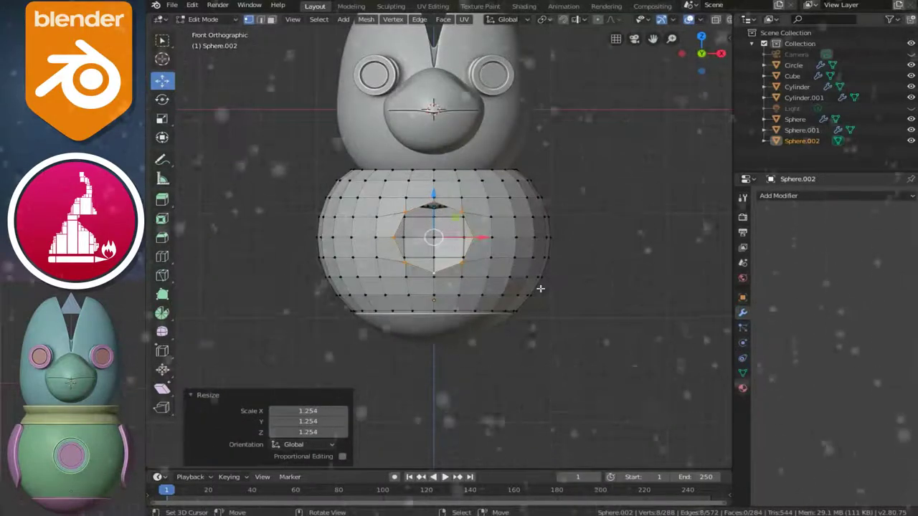
pyautogui.scroll(1, 539, 282)
pyautogui.scroll(2, 540, 276)
pyautogui.press('Tab')
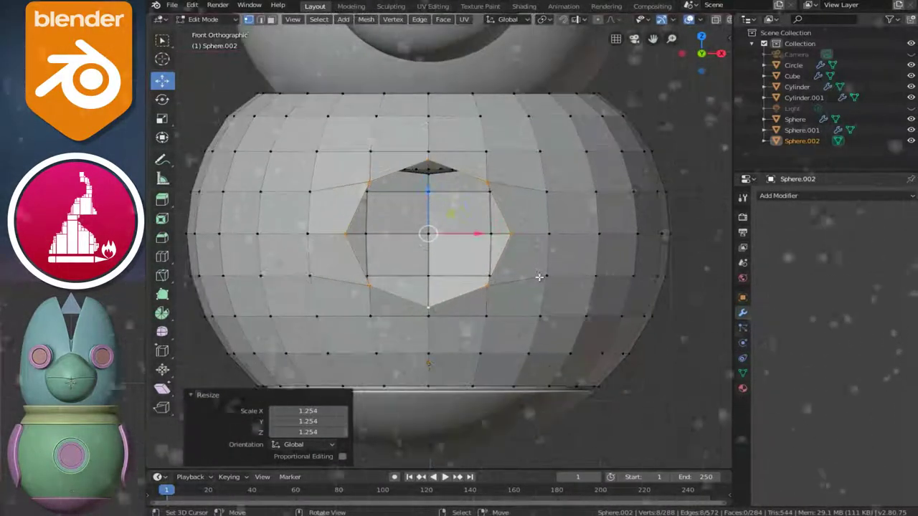
pyautogui.scroll(1, 540, 280)
# Step: In right side view, select a five-row block of faces on the body sphere's side
pyautogui.scroll(-3, 539, 282)
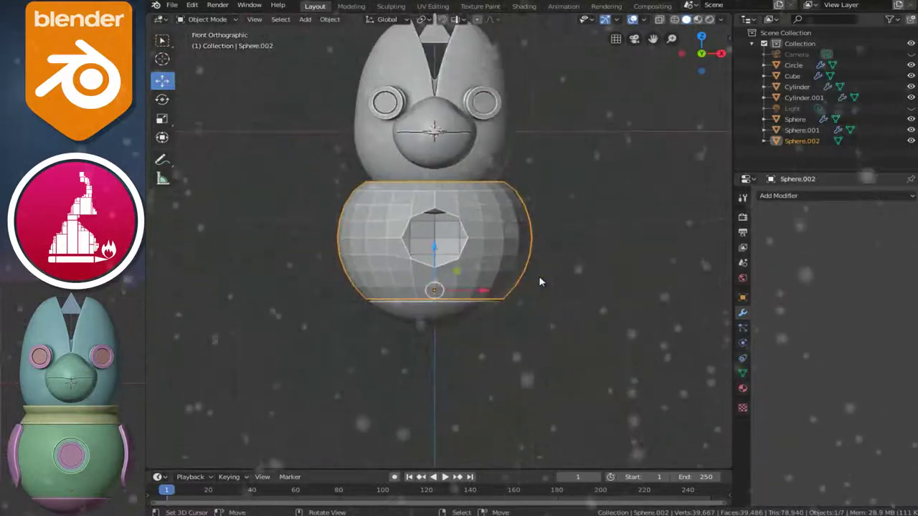
pyautogui.scroll(2, 540, 281)
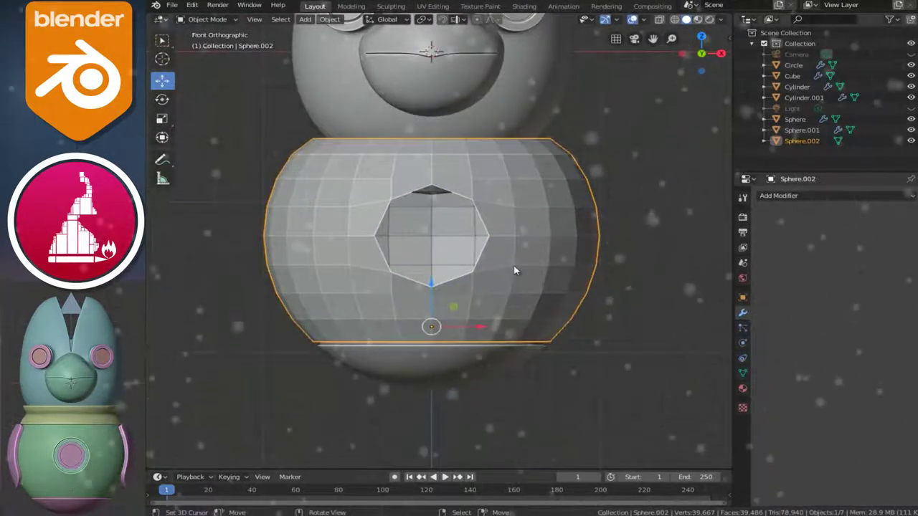
pyautogui.scroll(1, 431, 254)
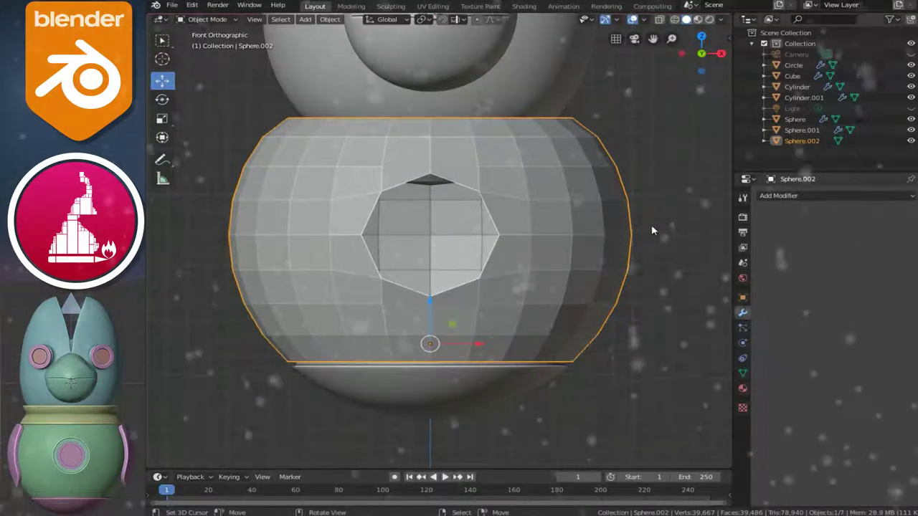
pyautogui.press('KP_3')
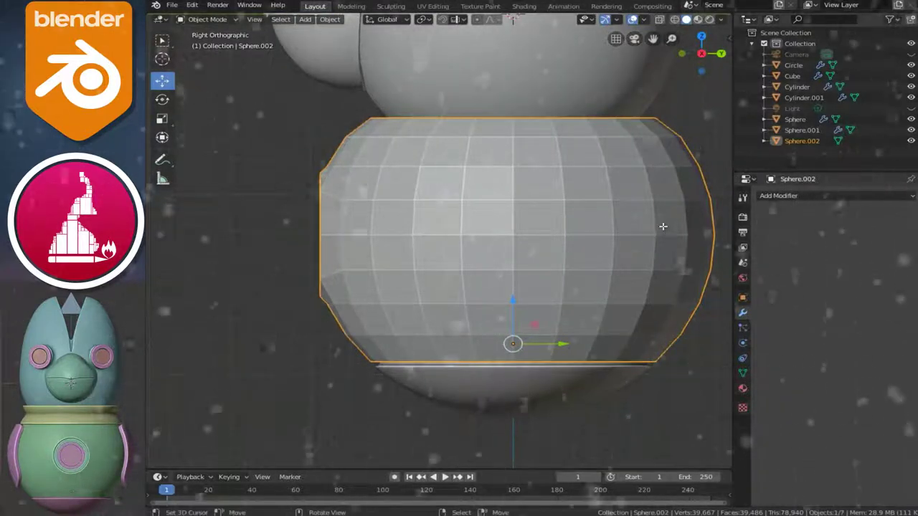
pyautogui.press('Tab')
pyautogui.hotkey('ctrl', 'Tab')
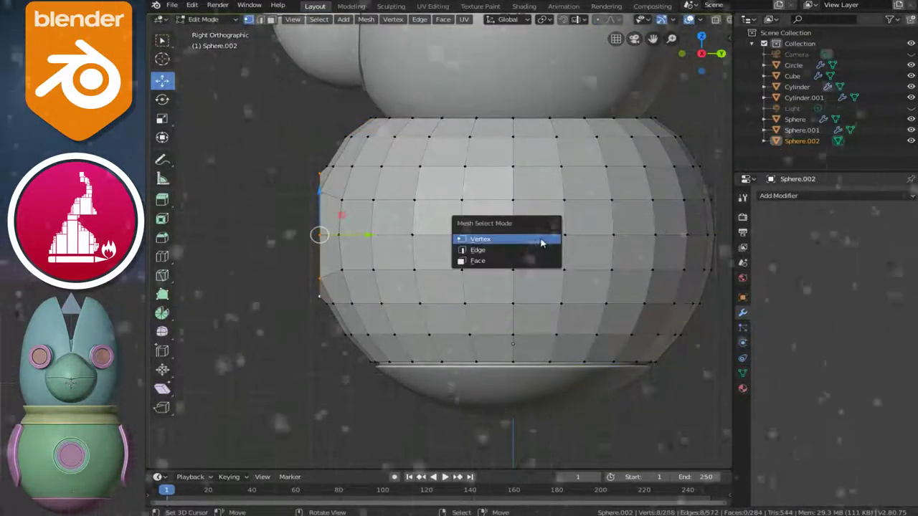
pyautogui.click(473, 261)
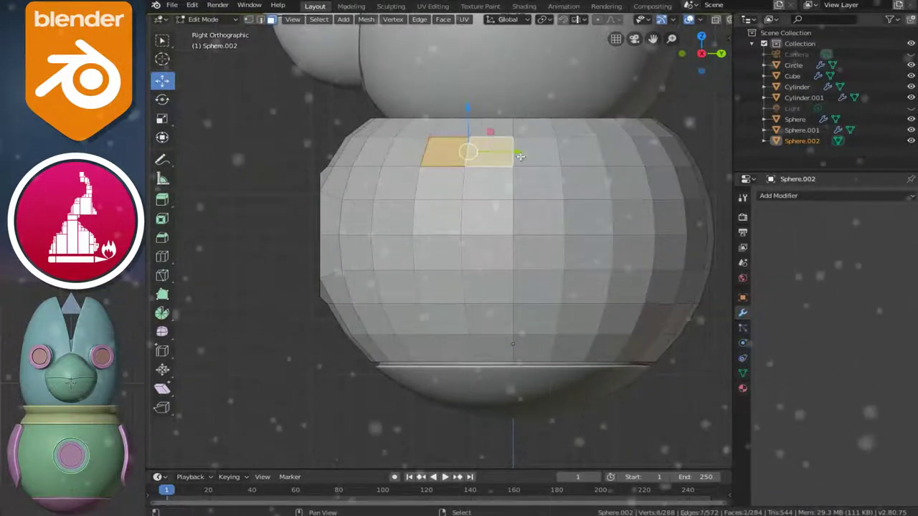
pyautogui.keyDown('shift'); pyautogui.click(545, 152); pyautogui.keyUp('shift')
pyautogui.keyDown('shift'); pyautogui.click(577, 152); pyautogui.keyUp('shift')
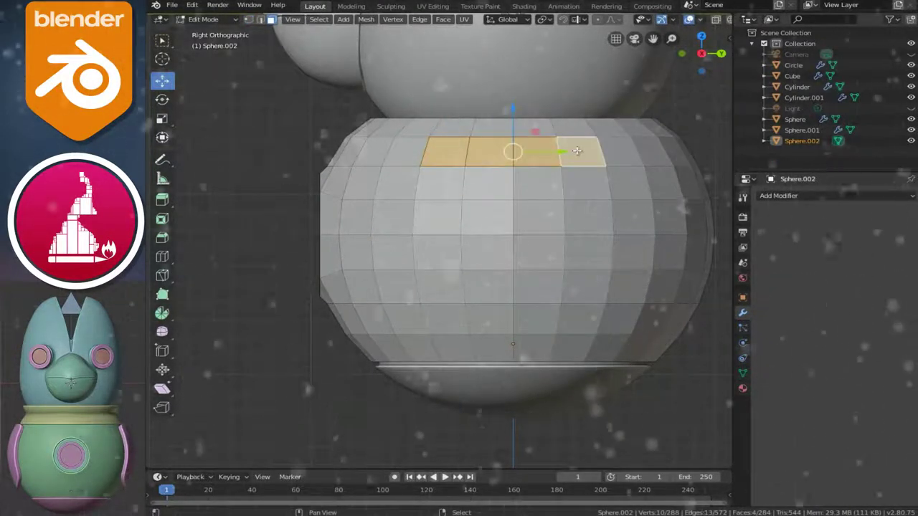
pyautogui.keyDown('shift'); pyautogui.click(587, 182); pyautogui.keyUp('shift')
pyautogui.keyDown('shift'); pyautogui.click(538, 183); pyautogui.keyUp('shift')
pyautogui.keyDown('shift'); pyautogui.click(488, 183); pyautogui.keyUp('shift')
pyautogui.keyDown('shift'); pyautogui.click(439, 183); pyautogui.keyUp('shift')
pyautogui.keyDown('shift'); pyautogui.click(437, 217); pyautogui.keyUp('shift')
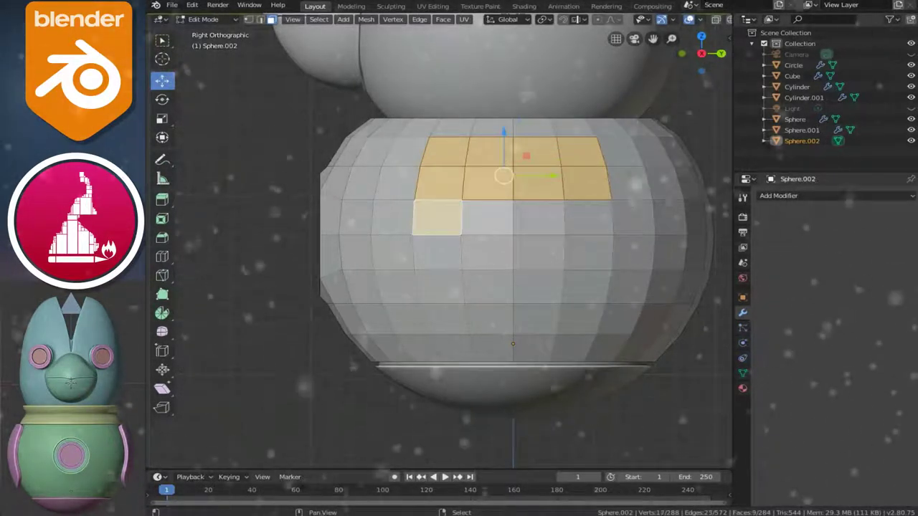
pyautogui.keyDown('shift'); pyautogui.click(487, 217); pyautogui.keyUp('shift')
pyautogui.keyDown('shift'); pyautogui.click(537, 217); pyautogui.keyUp('shift')
pyautogui.keyDown('shift'); pyautogui.click(588, 217); pyautogui.keyUp('shift')
pyautogui.keyDown('shift'); pyautogui.click(588, 252); pyautogui.keyUp('shift')
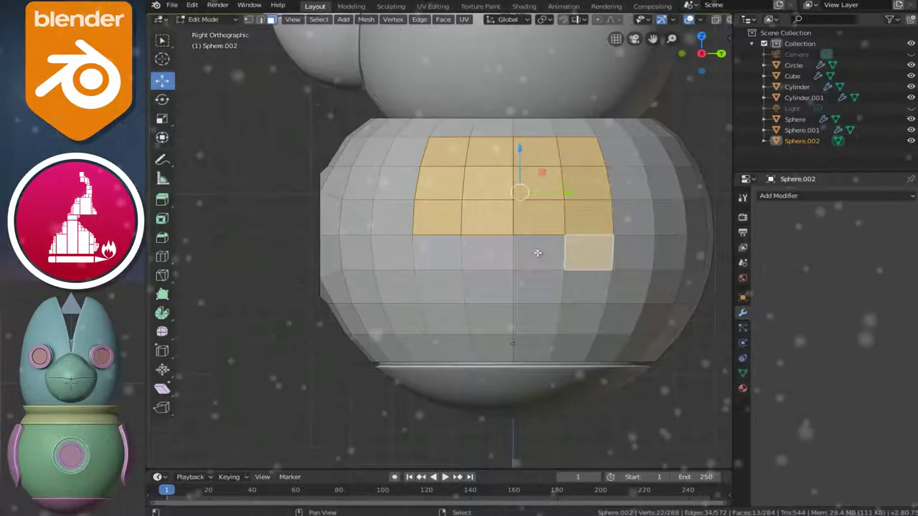
pyautogui.keyDown('shift'); pyautogui.click(537, 252); pyautogui.keyUp('shift')
pyautogui.keyDown('shift'); pyautogui.click(508, 256); pyautogui.keyUp('shift')
pyautogui.keyDown('shift'); pyautogui.click(435, 257); pyautogui.keyUp('shift')
pyautogui.keyDown('shift'); pyautogui.click(494, 287); pyautogui.keyUp('shift')
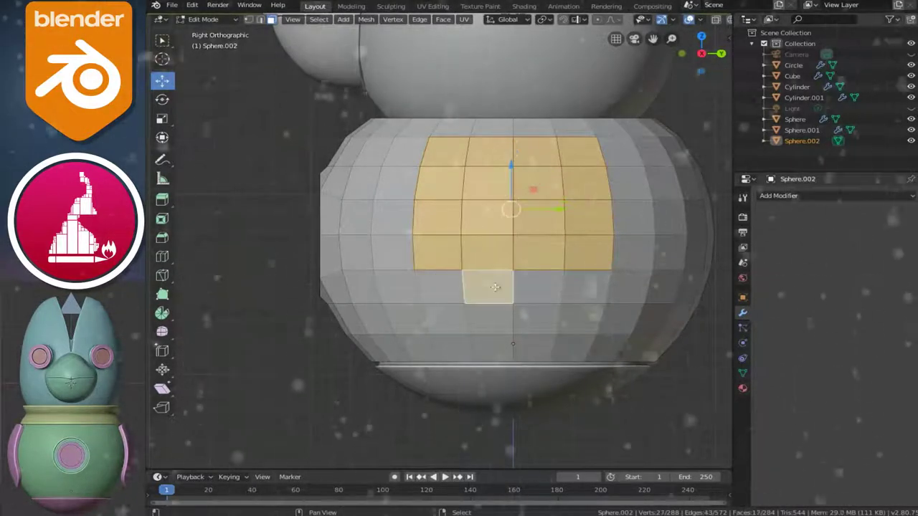
pyautogui.keyDown('shift'); pyautogui.click(438, 287); pyautogui.keyUp('shift')
pyautogui.keyDown('shift'); pyautogui.click(538, 286); pyautogui.keyUp('shift')
pyautogui.keyDown('shift'); pyautogui.click(585, 285); pyautogui.keyUp('shift')
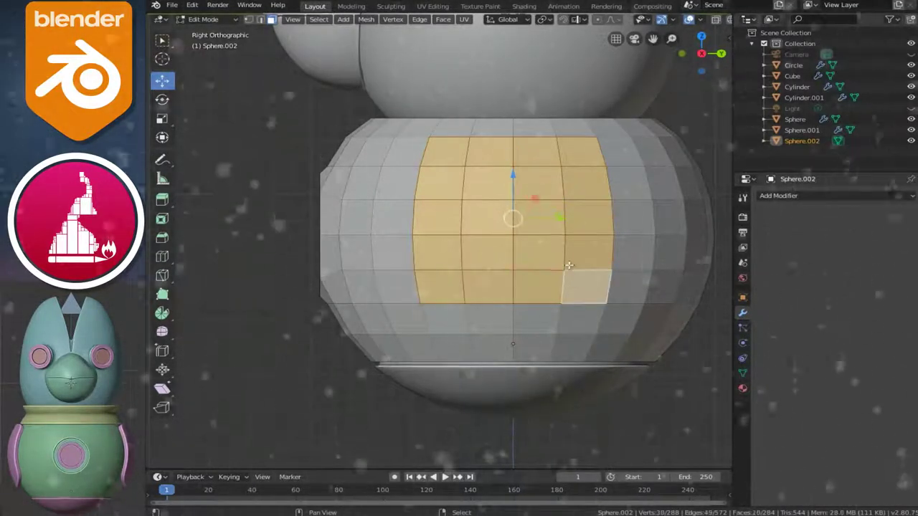
# Step: Duplicate the selected side faces and offset the copy along X
pyautogui.scroll(-3, 560, 259)
pyautogui.moveTo(560, 259)
pyautogui.mouseDown(button='middle')
pyautogui.moveTo(650, 254)
pyautogui.moveTo(531, 280)
pyautogui.moveTo(552, 254)
pyautogui.mouseUp(button='middle')
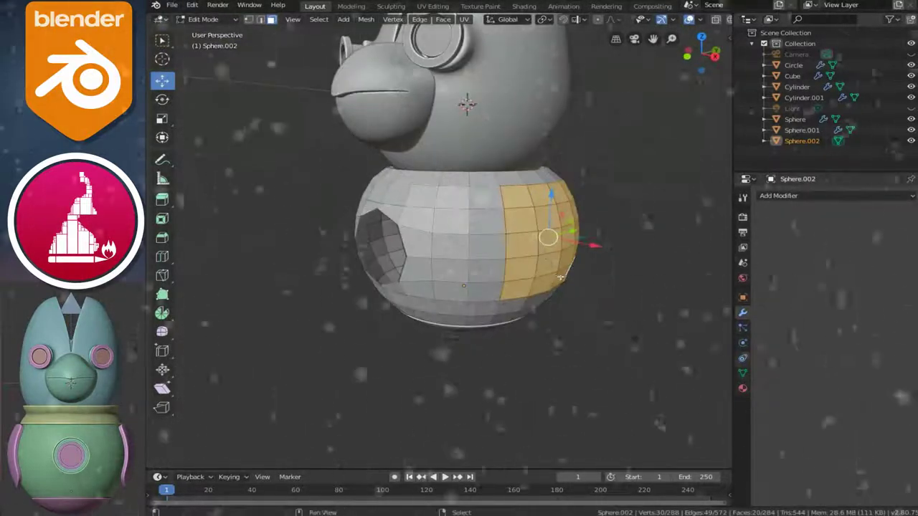
pyautogui.moveTo(552, 255); pyautogui.dragTo(568, 269)
pyautogui.rightClick(569, 269)
pyautogui.hotkey('shift', 'd')
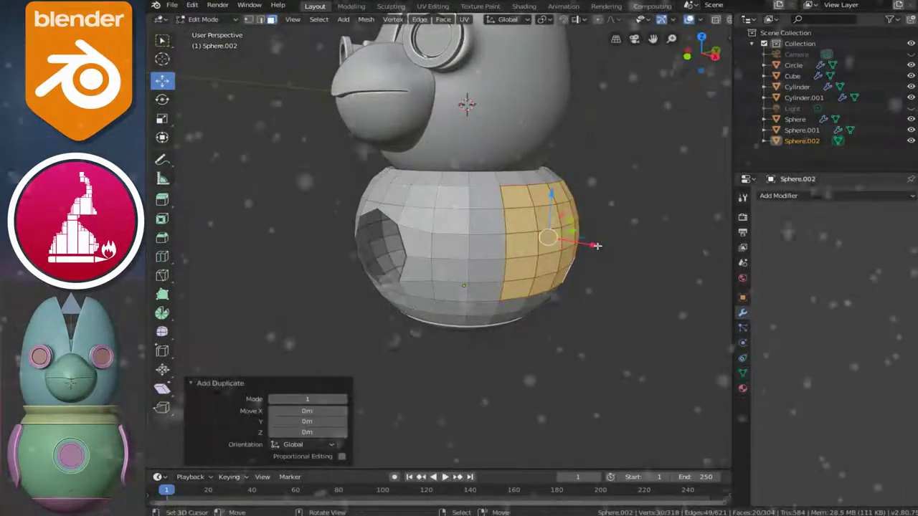
pyautogui.press('x')
pyautogui.click(602, 248)
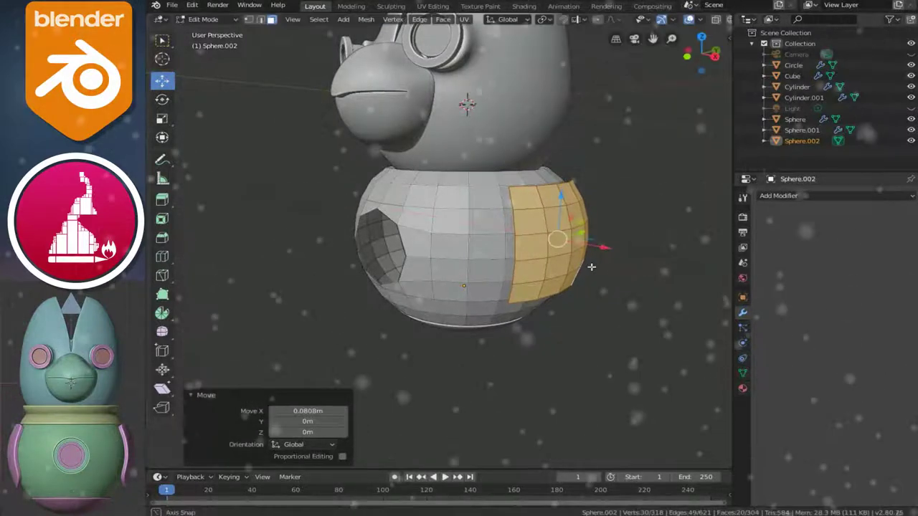
# Step: Separate the duplicated faces into their own object by loose parts
pyautogui.moveTo(590, 262); pyautogui.dragTo(556, 241, button='middle')
pyautogui.scroll(2, 556, 241)
pyautogui.press('Tab')
pyautogui.press('Tab')
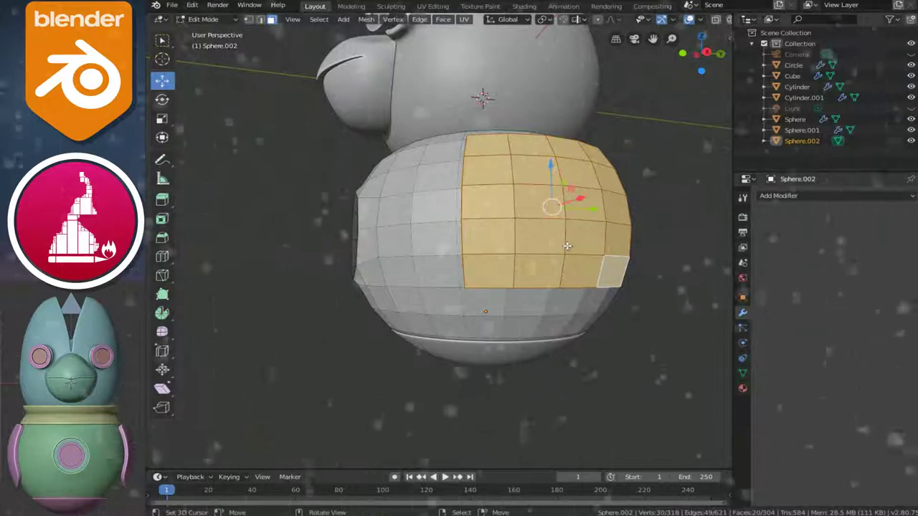
pyautogui.press('p')
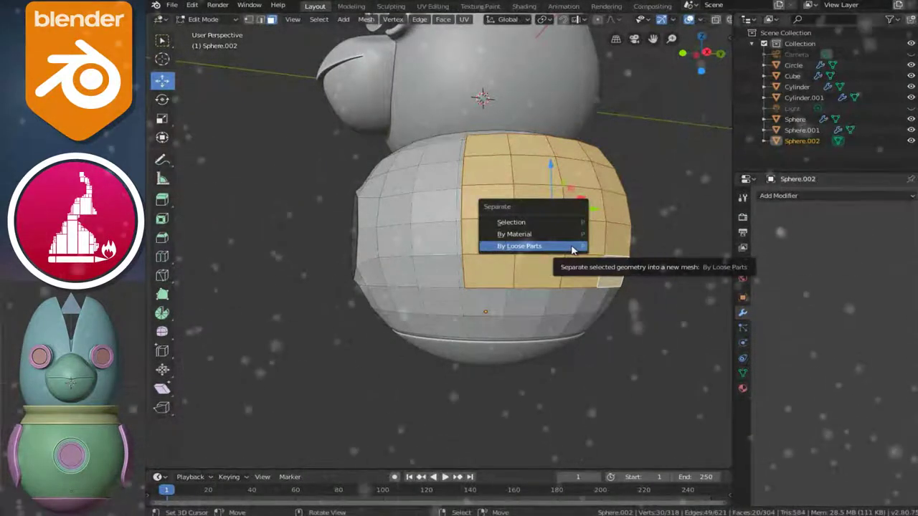
pyautogui.click(526, 247)
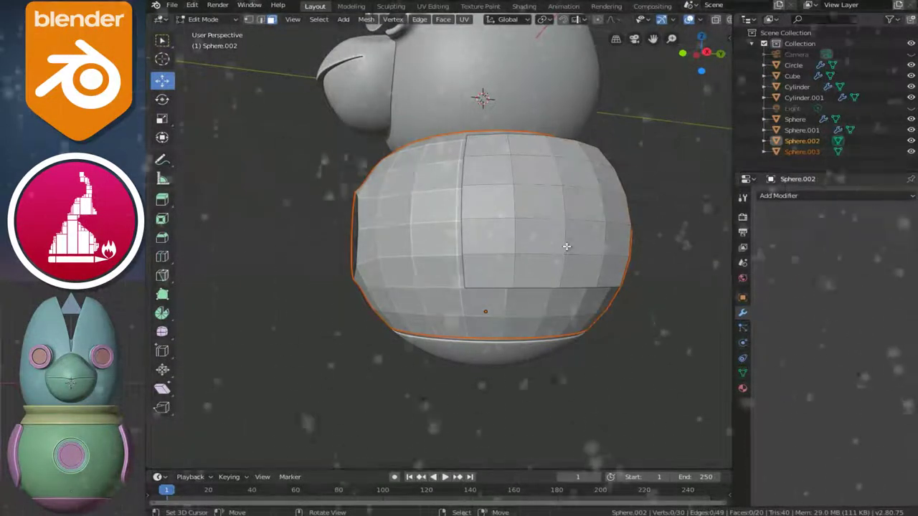
# Step: Select the new panel object alone and switch to vertex selection mode
pyautogui.click(566, 244)
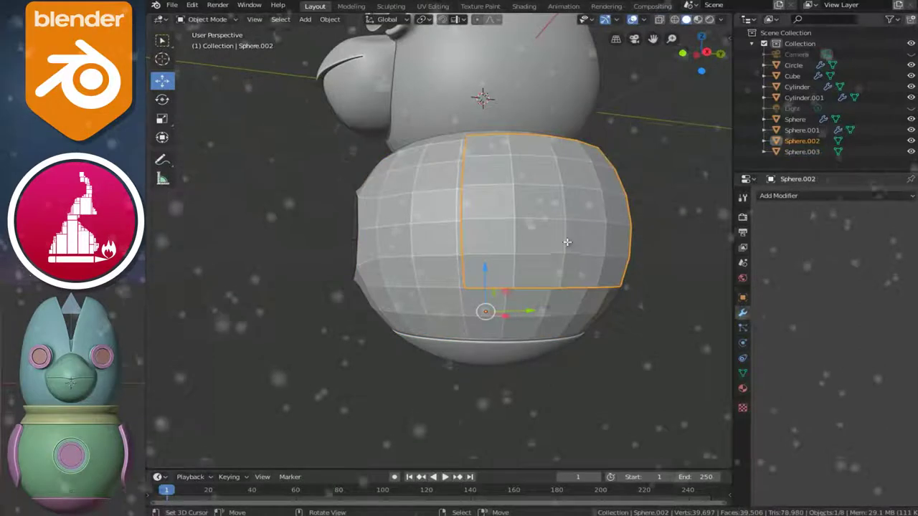
pyautogui.click(577, 296)
pyautogui.moveTo(577, 296)
pyautogui.mouseDown(button='middle')
pyautogui.moveTo(621, 271)
pyautogui.moveTo(590, 251)
pyautogui.mouseUp(button='middle')
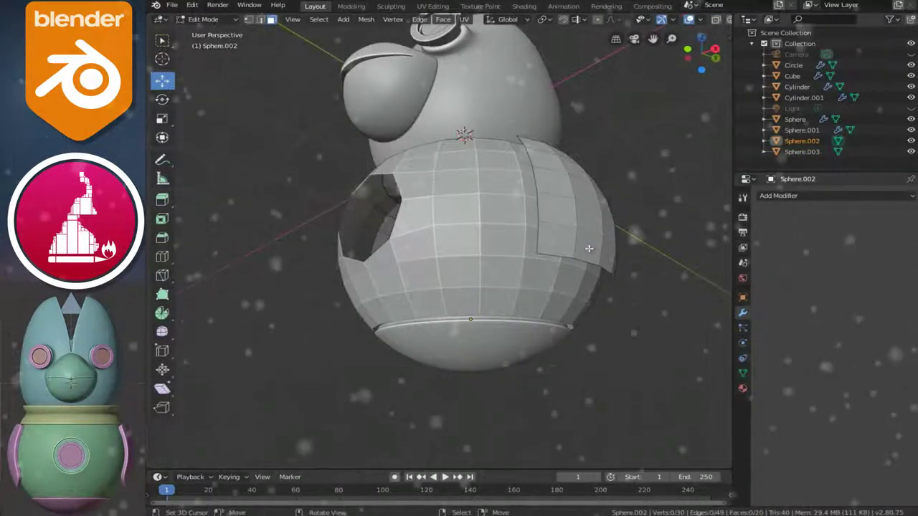
pyautogui.hotkey('ctrl', 'Tab')
pyautogui.click(546, 223)
pyautogui.moveTo(564, 229)
pyautogui.mouseDown(button='middle')
pyautogui.moveTo(613, 299)
pyautogui.moveTo(566, 298)
pyautogui.mouseUp(button='middle')
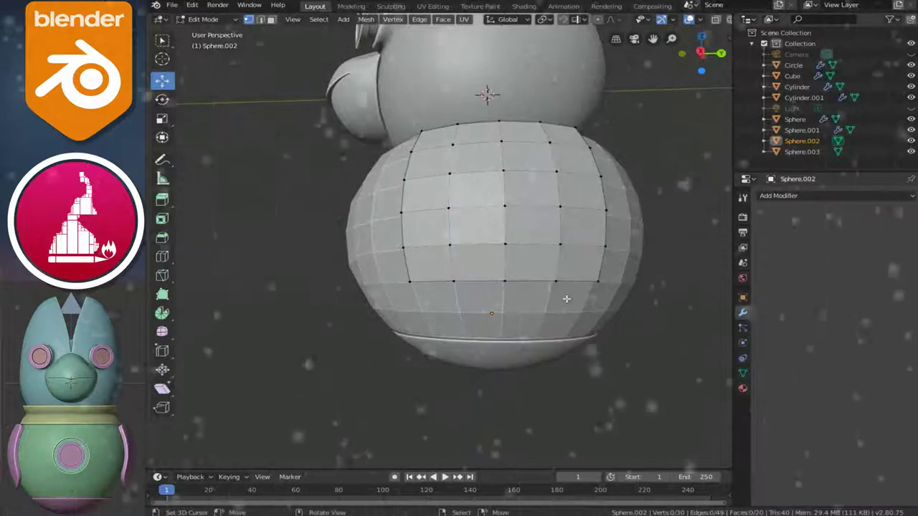
# Step: In side view, pull the panel's lower vertices down with proportional editing
pyautogui.press('KP_3')
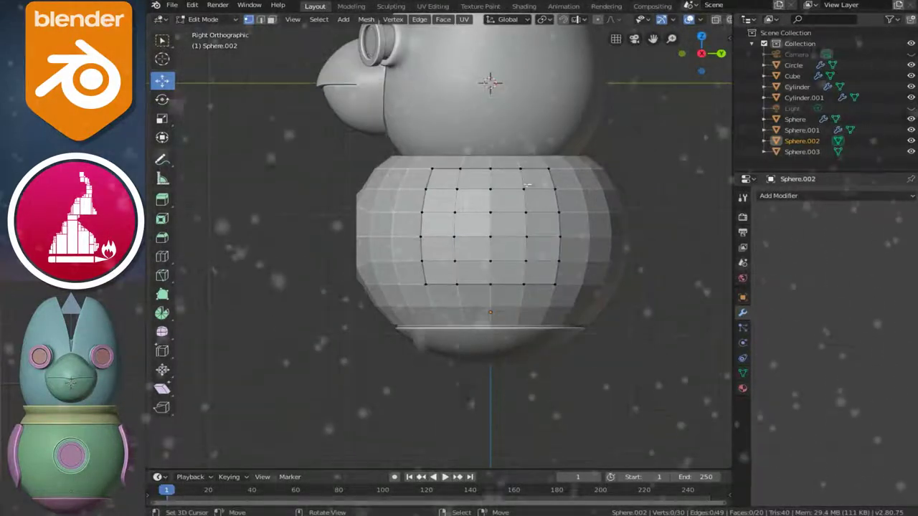
pyautogui.scroll(3, 645, 380)
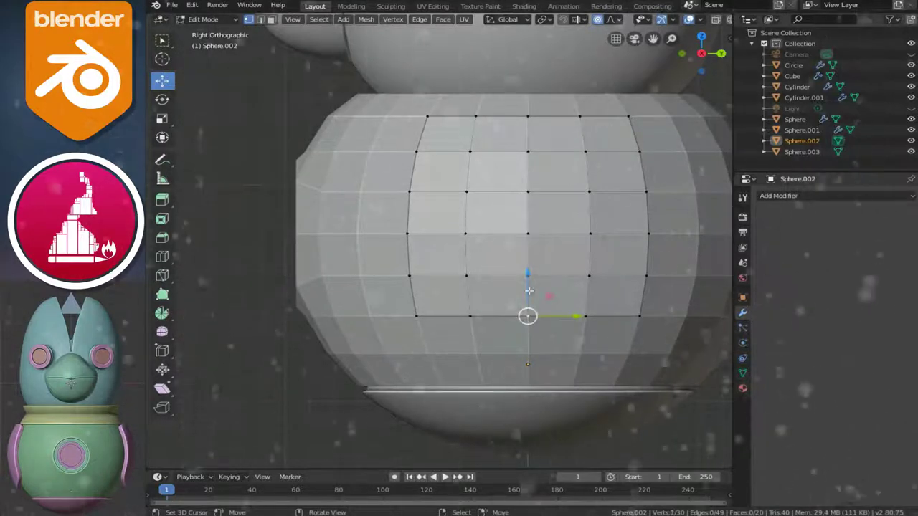
pyautogui.moveTo(528, 277); pyautogui.dragTo(531, 323)
pyautogui.scroll(5, 527, 291)
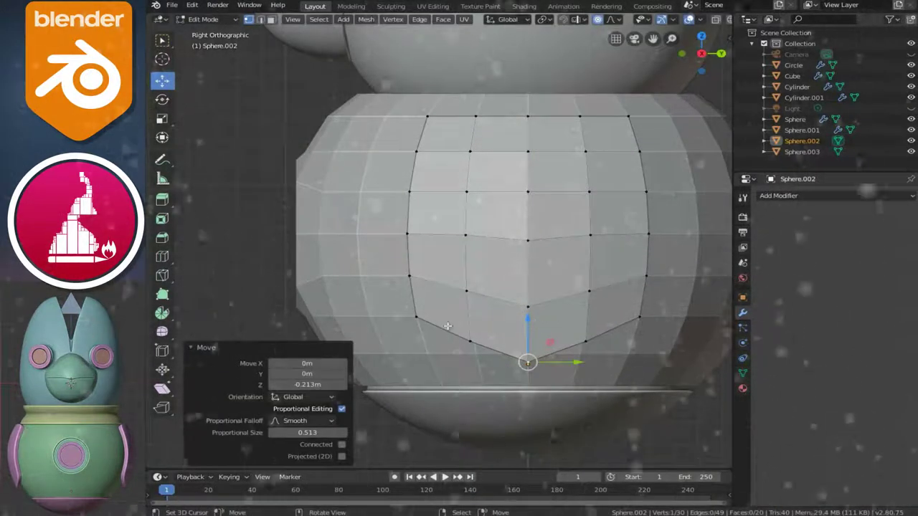
# Step: Drag the bottom-centre vertex down on Z with a tighter falloff to form the V point
pyautogui.click(471, 340)
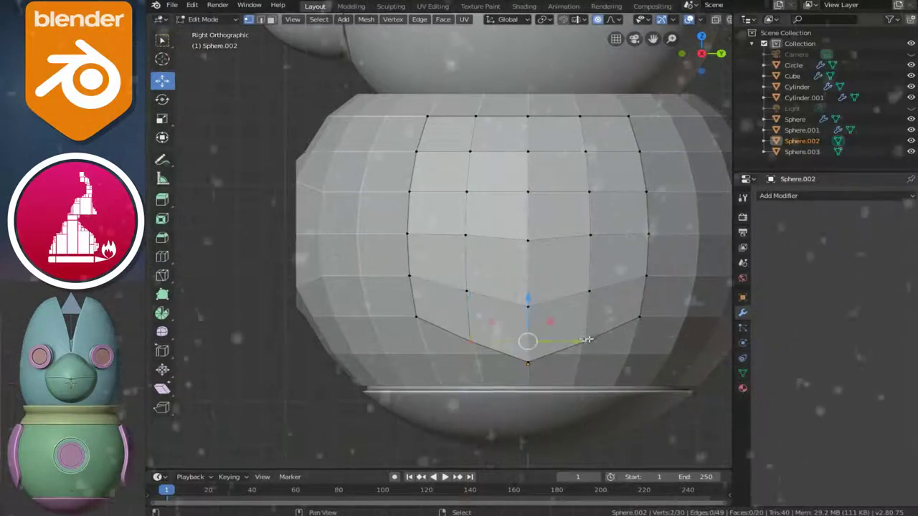
pyautogui.moveTo(526, 299); pyautogui.dragTo(526, 299)
pyautogui.scroll(3, 527, 298)
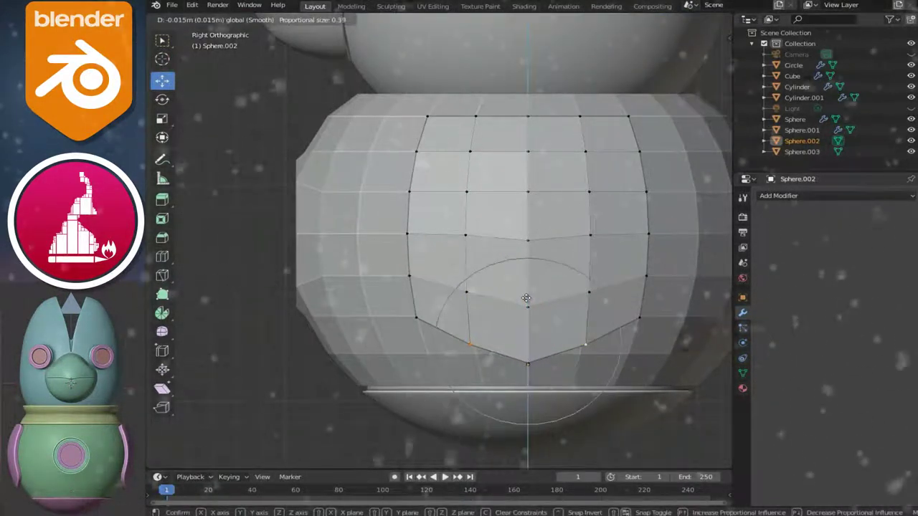
pyautogui.click(526, 302)
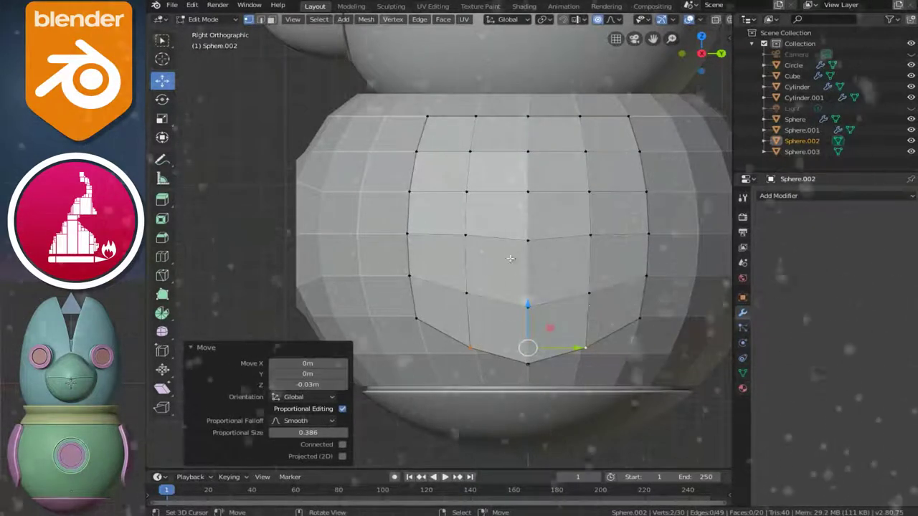
pyautogui.scroll(-3, 509, 146)
pyautogui.moveTo(481, 103); pyautogui.dragTo(582, 180, button='middle')
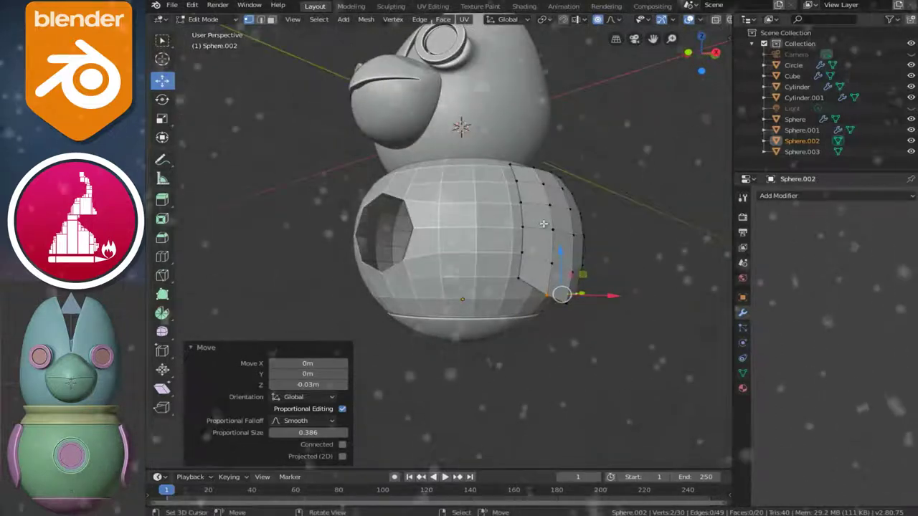
# Step: From the front, push the panel's edge vertices outward along X with proportional falloff
pyautogui.keyDown('alt'); pyautogui.moveTo(582, 181); pyautogui.dragTo(544, 224, button='middle'); pyautogui.keyUp('alt')
pyautogui.scroll(3, 588, 258)
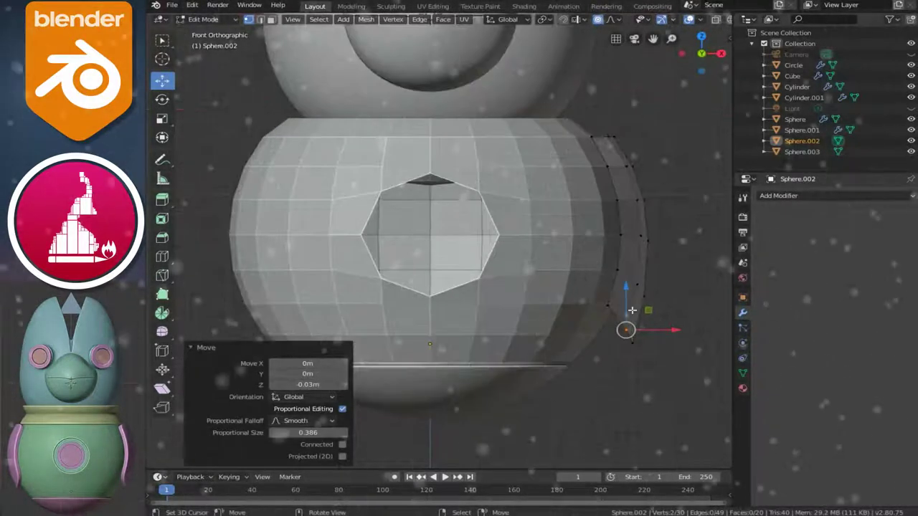
pyautogui.keyDown('shift'); pyautogui.moveTo(646, 345); pyautogui.dragTo(544, 321, button='middle'); pyautogui.keyUp('shift')
pyautogui.moveTo(572, 329); pyautogui.dragTo(580, 331)
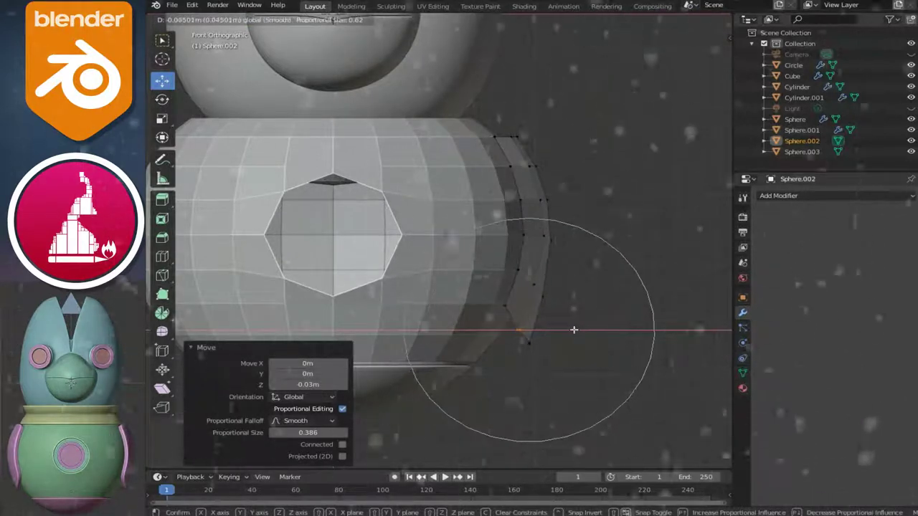
pyautogui.click(573, 330)
# Step: Reselect the side panel object and flare its front edge outward along X
pyautogui.press('Tab')
pyautogui.click(474, 267)
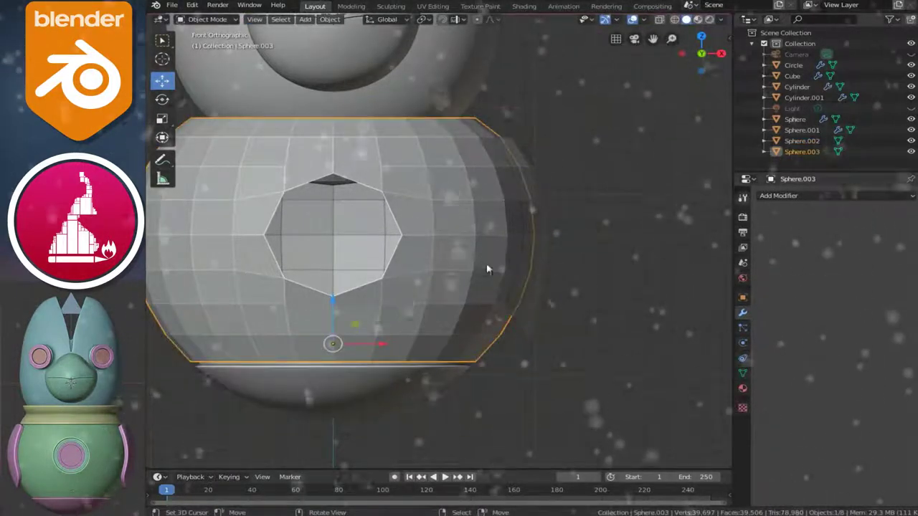
pyautogui.scroll(-3, 487, 269)
pyautogui.moveTo(568, 268); pyautogui.dragTo(453, 282, button='middle')
pyautogui.click(499, 294)
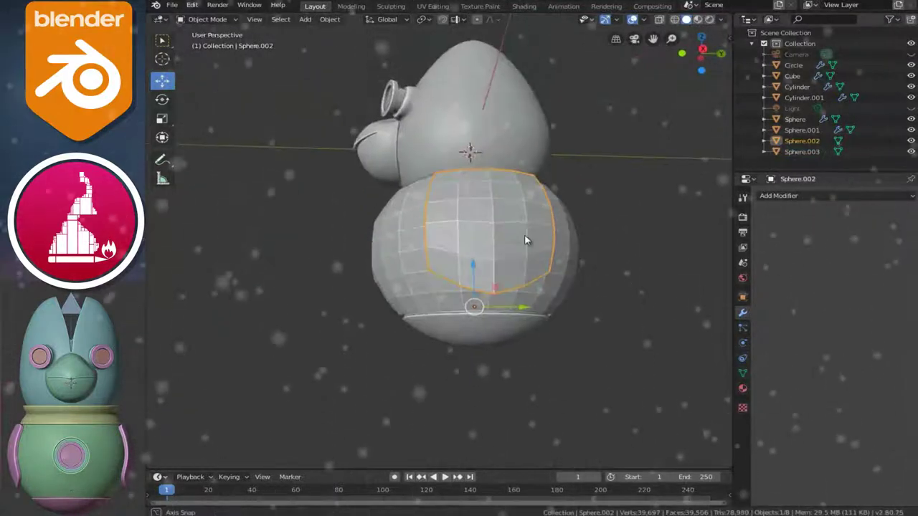
pyautogui.scroll(3, 516, 240)
pyautogui.moveTo(517, 240)
pyautogui.mouseDown(button='middle')
pyautogui.moveTo(500, 279)
pyautogui.moveTo(433, 287)
pyautogui.mouseUp(button='middle')
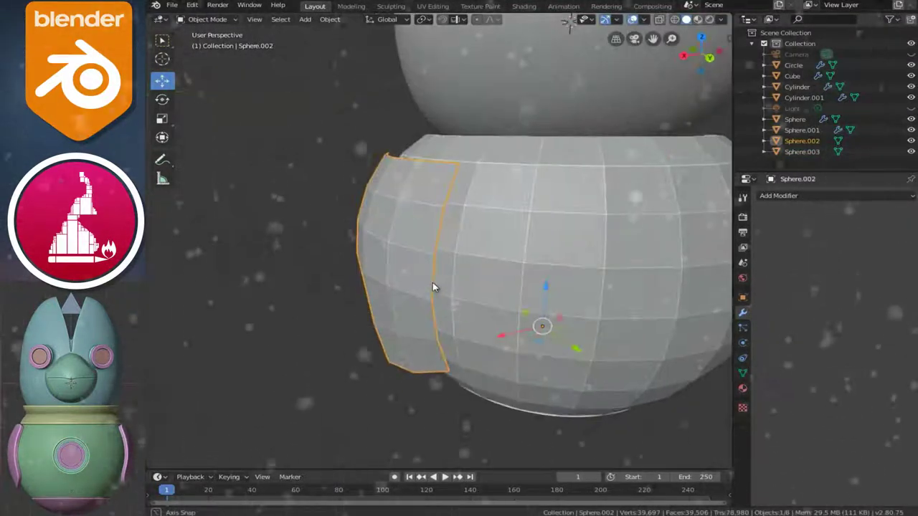
pyautogui.moveTo(494, 263)
pyautogui.mouseDown(button='middle')
pyautogui.moveTo(502, 251)
pyautogui.moveTo(490, 275)
pyautogui.mouseUp(button='middle')
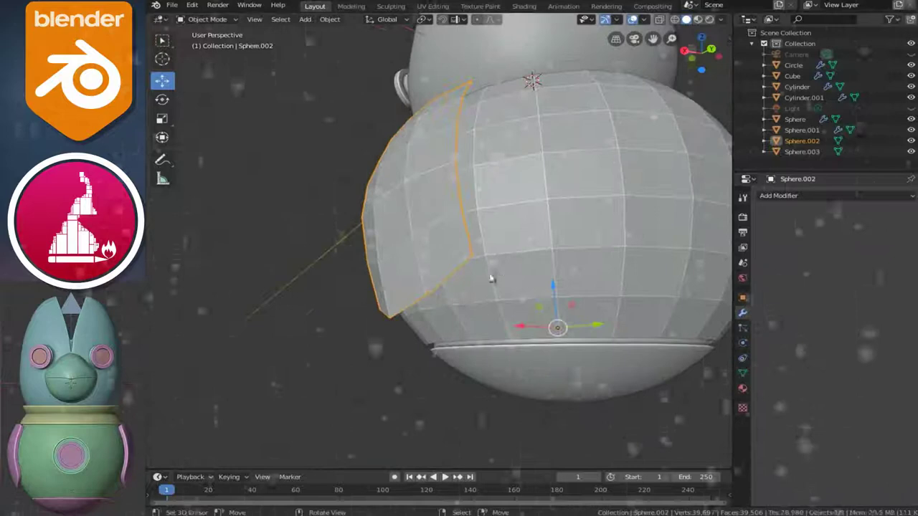
pyautogui.press('Tab')
pyautogui.moveTo(399, 304); pyautogui.dragTo(372, 332, button='middle')
pyautogui.press('g')
pyautogui.press('x')
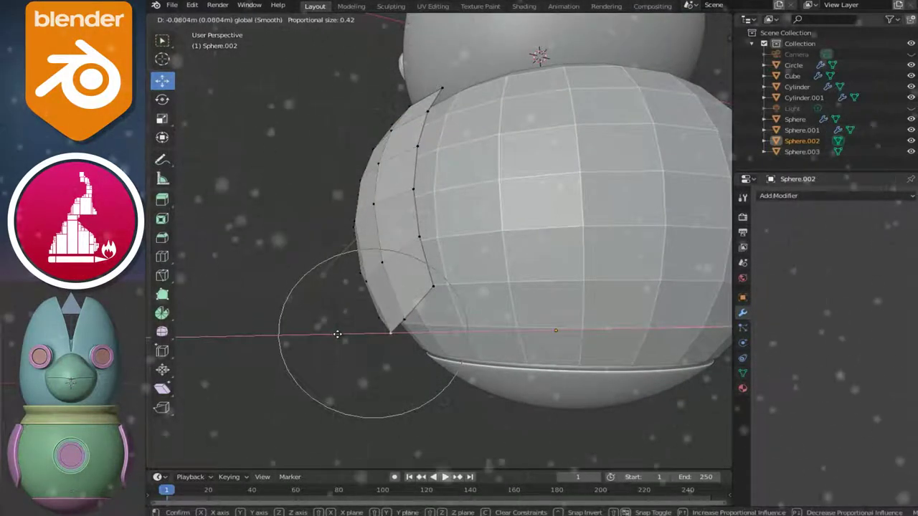
pyautogui.click(337, 334)
pyautogui.moveTo(389, 328)
pyautogui.mouseDown(button='middle')
pyautogui.moveTo(430, 313)
pyautogui.moveTo(420, 334)
pyautogui.mouseUp(button='middle')
pyautogui.press('Tab')
pyautogui.moveTo(494, 274)
pyautogui.mouseDown(button='middle')
pyautogui.moveTo(545, 266)
pyautogui.moveTo(525, 288)
pyautogui.mouseUp(button='middle')
# Step: Add a Solidify modifier to thicken the side panel to 0.08 m
pyautogui.click(824, 196)
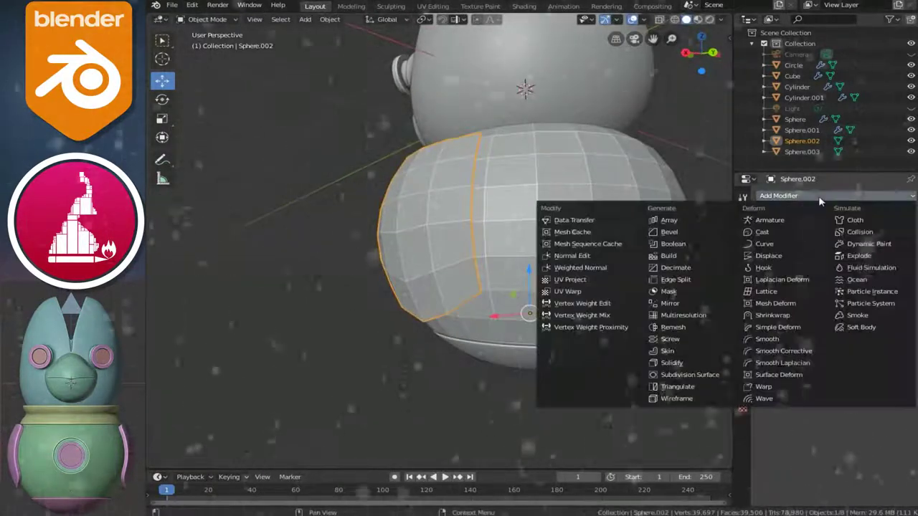
pyautogui.click(671, 363)
pyautogui.moveTo(662, 352); pyautogui.dragTo(490, 350, button='middle')
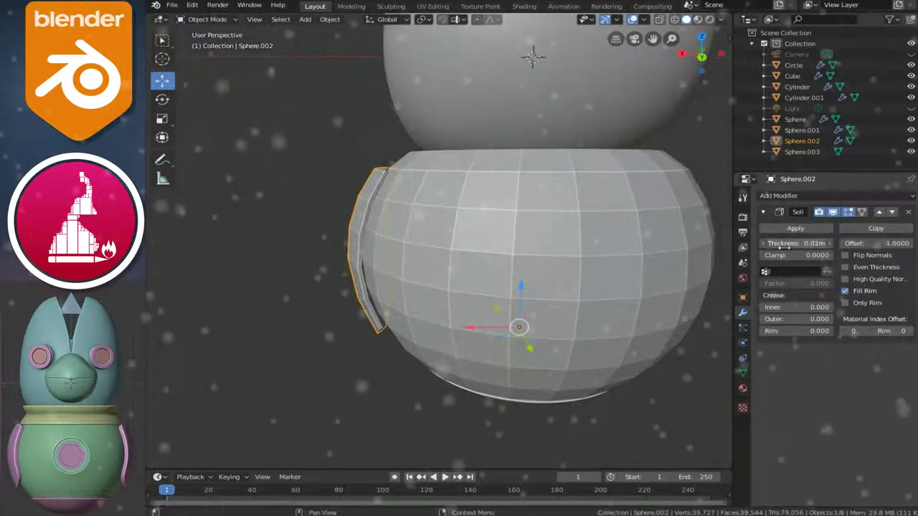
pyautogui.moveTo(502, 301)
pyautogui.mouseDown(button='middle')
pyautogui.moveTo(454, 287)
pyautogui.moveTo(511, 297)
pyautogui.moveTo(390, 222)
pyautogui.moveTo(453, 220)
pyautogui.moveTo(454, 198)
pyautogui.moveTo(305, 225)
pyautogui.moveTo(611, 242)
pyautogui.mouseUp(button='middle')
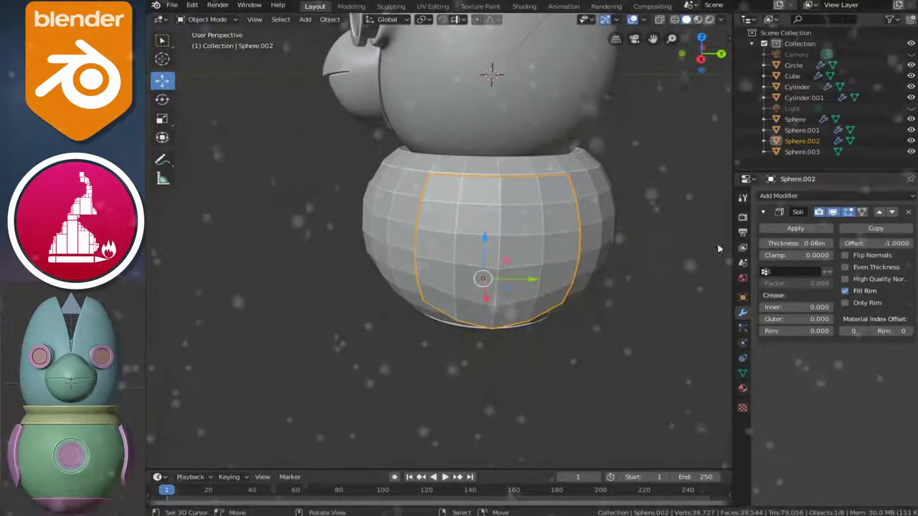
pyautogui.moveTo(444, 287)
pyautogui.mouseDown(button='middle')
pyautogui.moveTo(475, 293)
pyautogui.moveTo(467, 292)
pyautogui.mouseUp(button='middle')
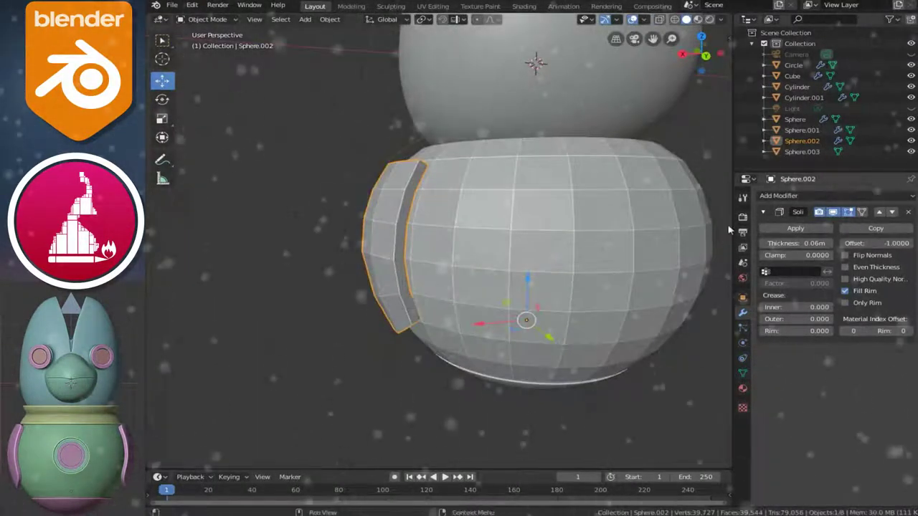
pyautogui.moveTo(369, 278)
pyautogui.mouseDown(button='middle')
pyautogui.moveTo(639, 306)
pyautogui.moveTo(516, 212)
pyautogui.mouseUp(button='middle')
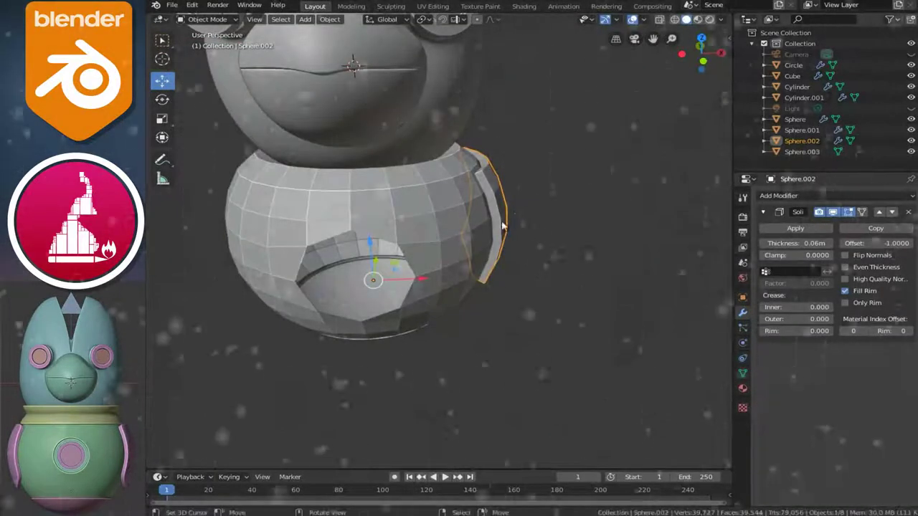
# Step: Select the whole panel mesh, move it 0.107 m along X, and return to Object Mode
pyautogui.press('Tab')
pyautogui.press('l')
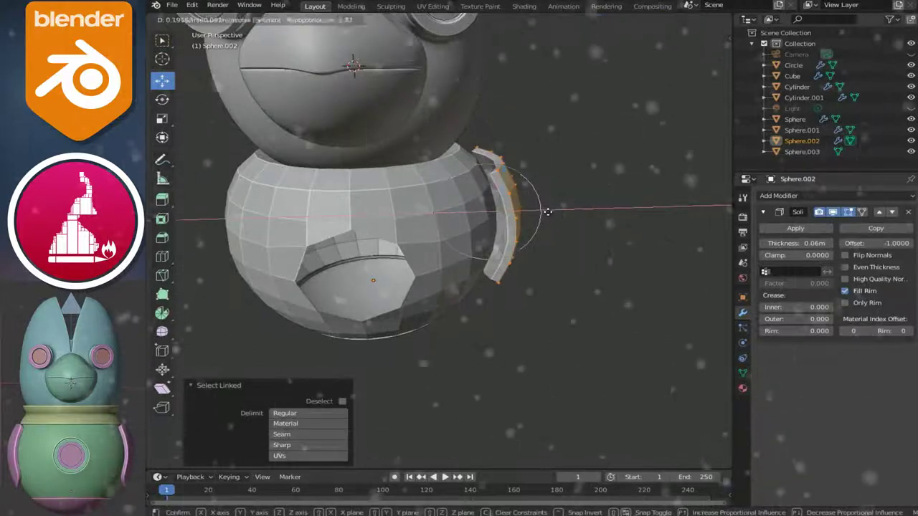
pyautogui.click(547, 212)
pyautogui.moveTo(547, 212)
pyautogui.mouseDown(button='middle')
pyautogui.moveTo(431, 292)
pyautogui.moveTo(440, 292)
pyautogui.mouseUp(button='middle')
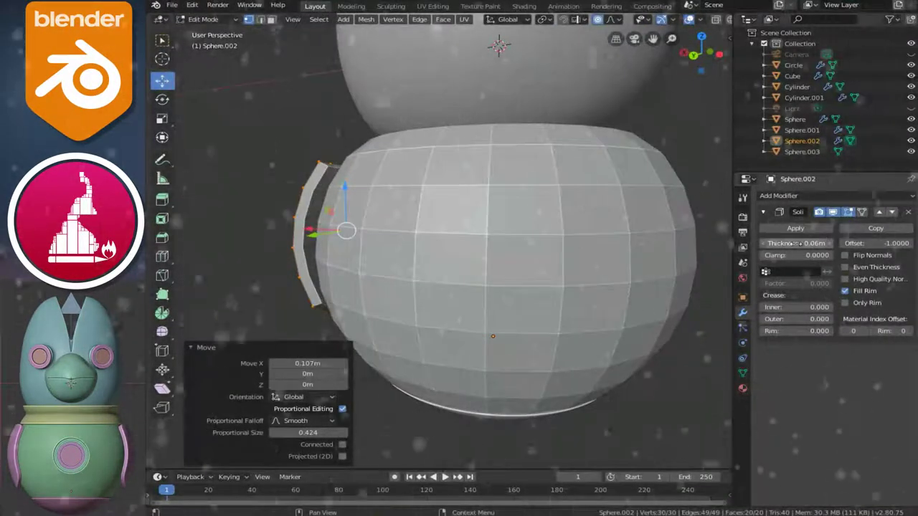
pyautogui.moveTo(545, 258); pyautogui.dragTo(404, 249, button='middle')
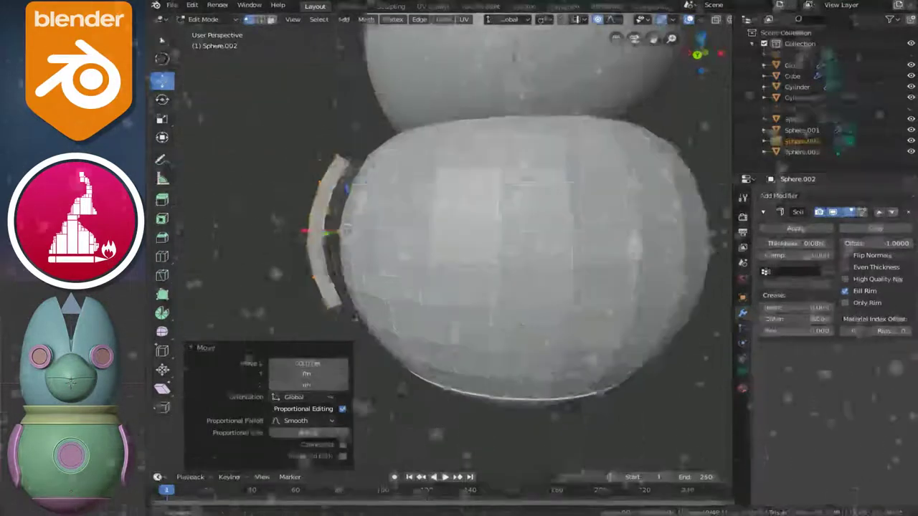
pyautogui.press('Tab')
pyautogui.scroll(-3, 320, 237)
pyautogui.moveTo(319, 238)
pyautogui.mouseDown(button='middle')
pyautogui.moveTo(438, 268)
pyautogui.moveTo(548, 226)
pyautogui.mouseUp(button='middle')
pyautogui.scroll(2, 548, 226)
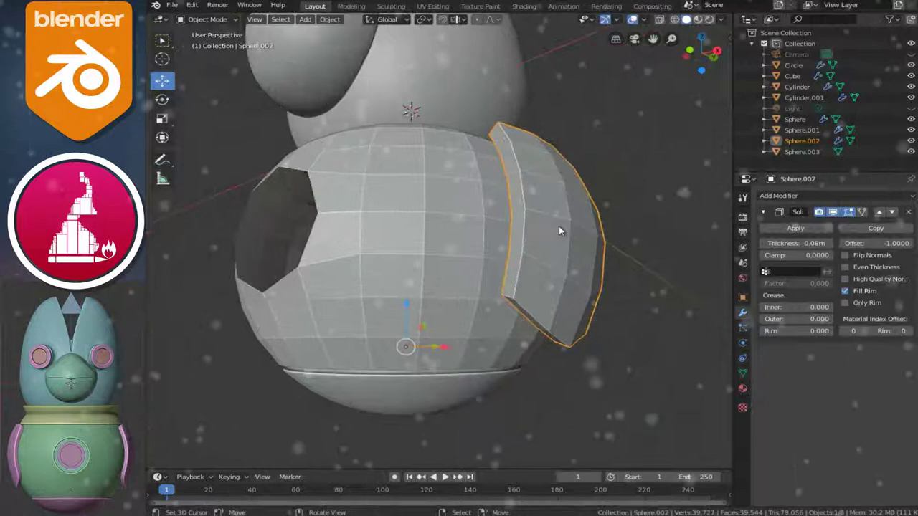
pyautogui.scroll(2, 558, 226)
pyautogui.moveTo(436, 250); pyautogui.dragTo(502, 237, button='middle')
# Step: Add a level 2 Subdivision Surface modifier to the side panel
pyautogui.click(779, 195)
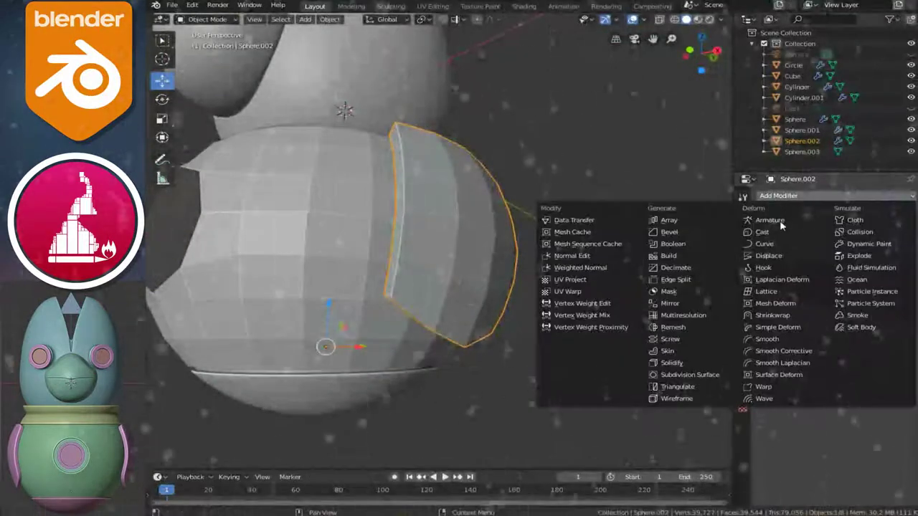
pyautogui.click(709, 367)
pyautogui.moveTo(574, 344)
pyautogui.mouseDown(button='middle')
pyautogui.moveTo(518, 328)
pyautogui.moveTo(383, 325)
pyautogui.mouseUp(button='middle')
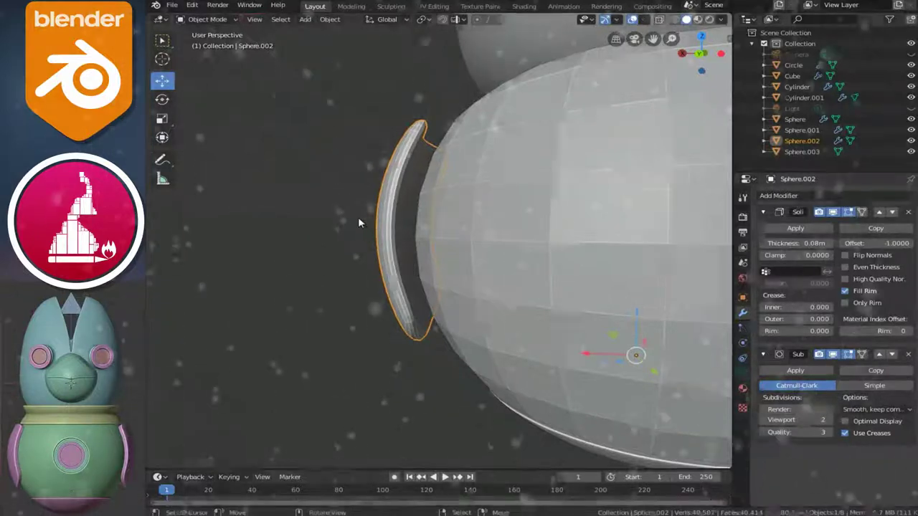
pyautogui.moveTo(358, 222); pyautogui.dragTo(370, 249, button='middle')
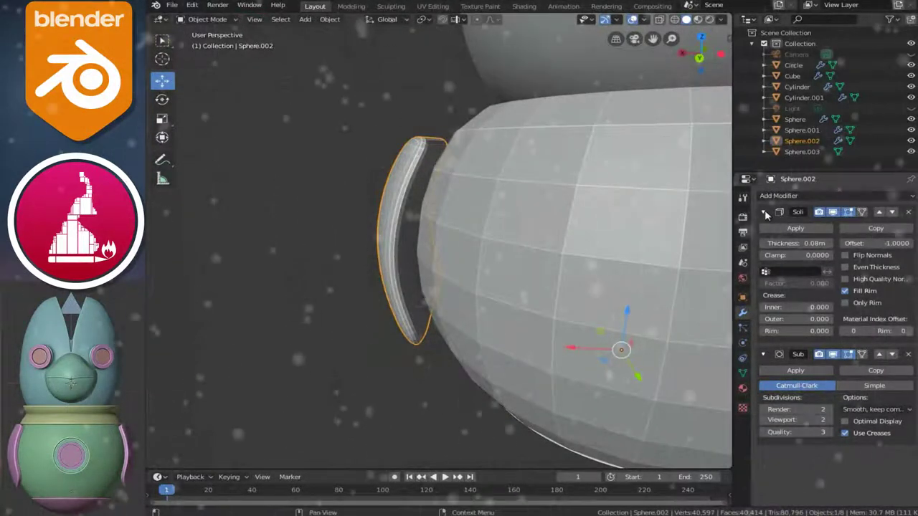
# Step: Apply the Solidify modifier and isolate the panel in Local View
pyautogui.click(784, 229)
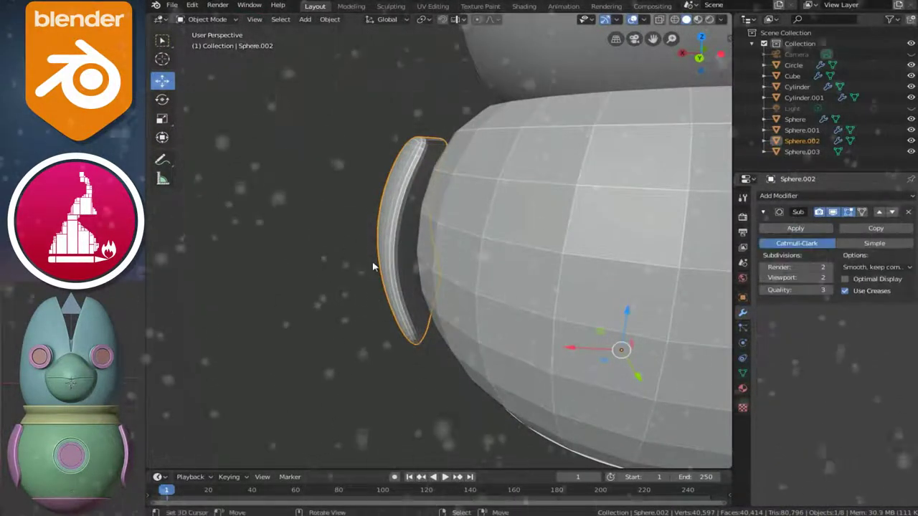
pyautogui.press('KP_Divide')
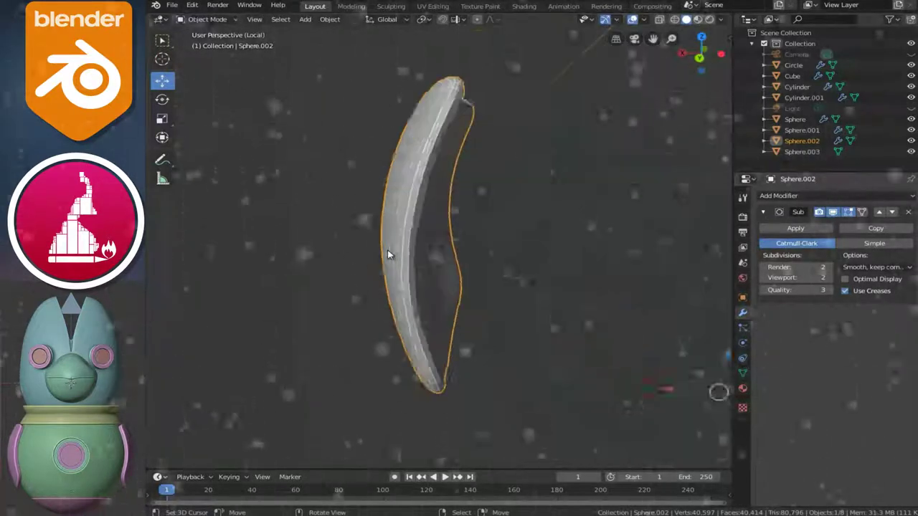
pyautogui.moveTo(434, 250)
pyautogui.mouseDown(button='middle')
pyautogui.moveTo(371, 236)
pyautogui.moveTo(484, 277)
pyautogui.mouseUp(button='middle')
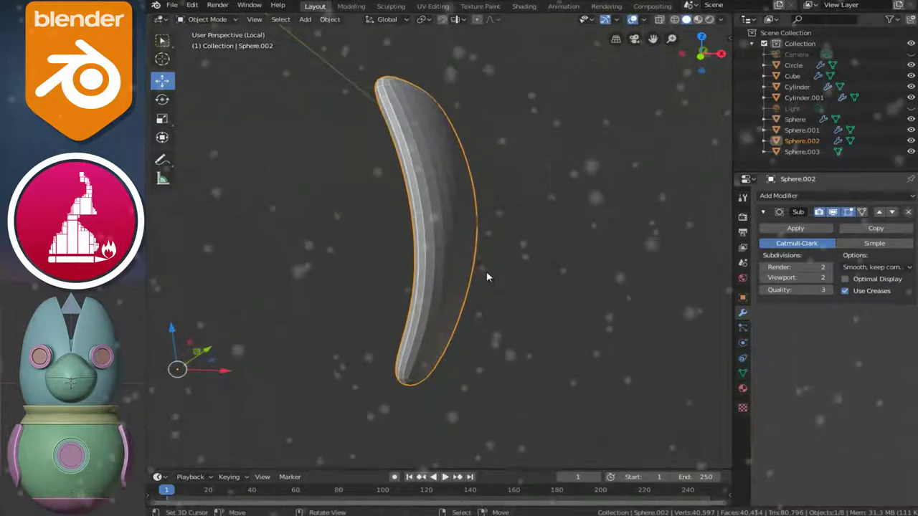
# Step: Add two loop cuts to the side panel, sliding them toward its rims
pyautogui.press('Tab')
pyautogui.moveTo(484, 277); pyautogui.dragTo(459, 322, button='middle')
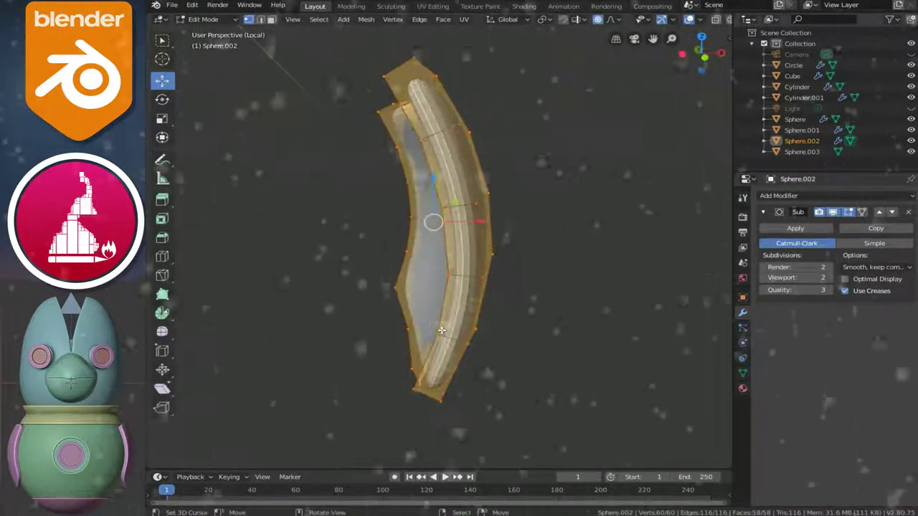
pyautogui.hotkey('ctrl', 'r')
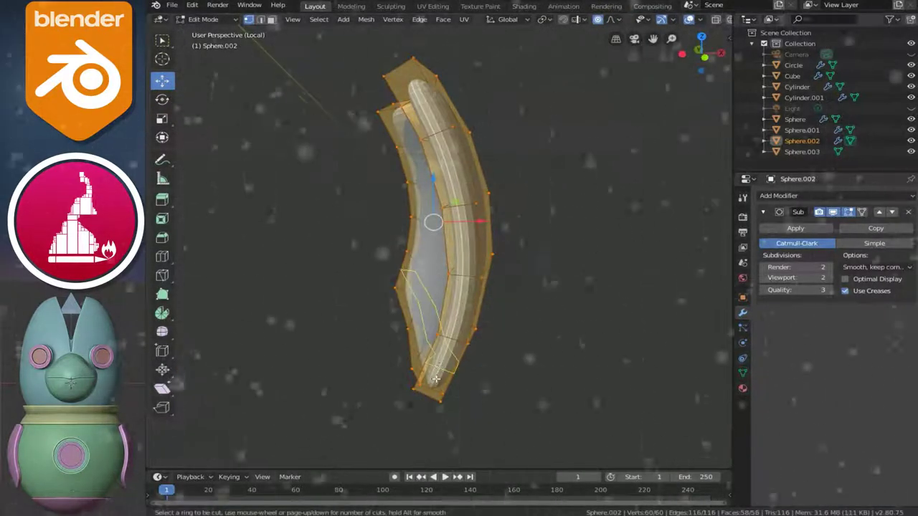
pyautogui.click(436, 379)
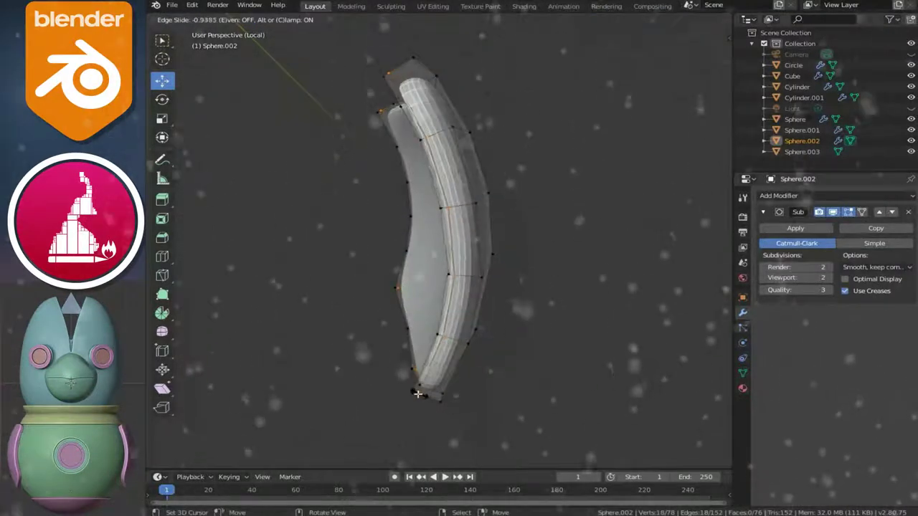
pyautogui.click(417, 394)
pyautogui.hotkey('ctrl', 'r')
pyautogui.click(432, 391)
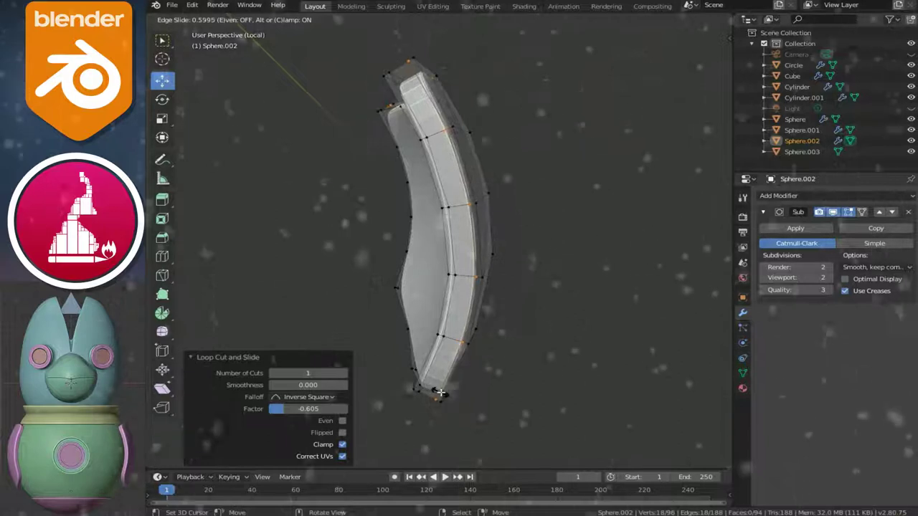
pyautogui.click(430, 213)
pyautogui.moveTo(430, 213)
pyautogui.mouseDown(button='middle')
pyautogui.moveTo(328, 269)
pyautogui.moveTo(466, 292)
pyautogui.mouseUp(button='middle')
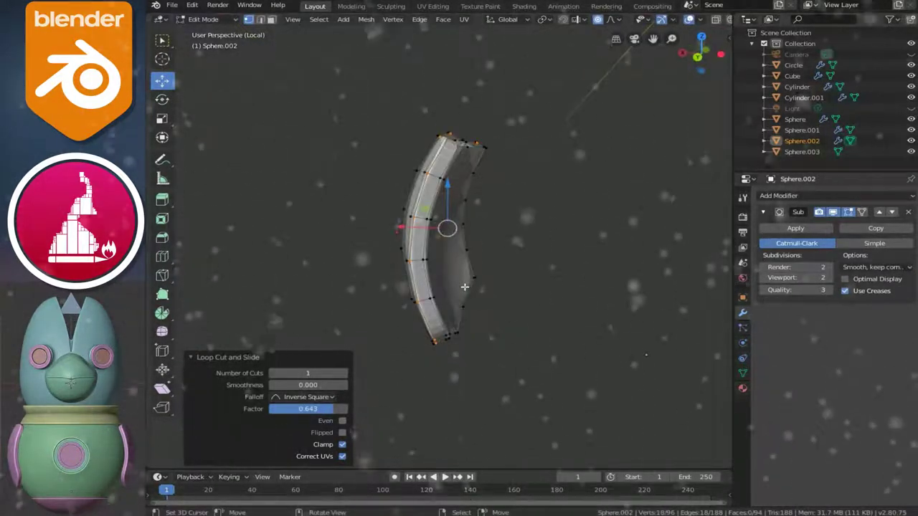
# Step: Shade the panel smooth and exit Local View to show the whole character
pyautogui.press('Tab')
pyautogui.rightClick(466, 291)
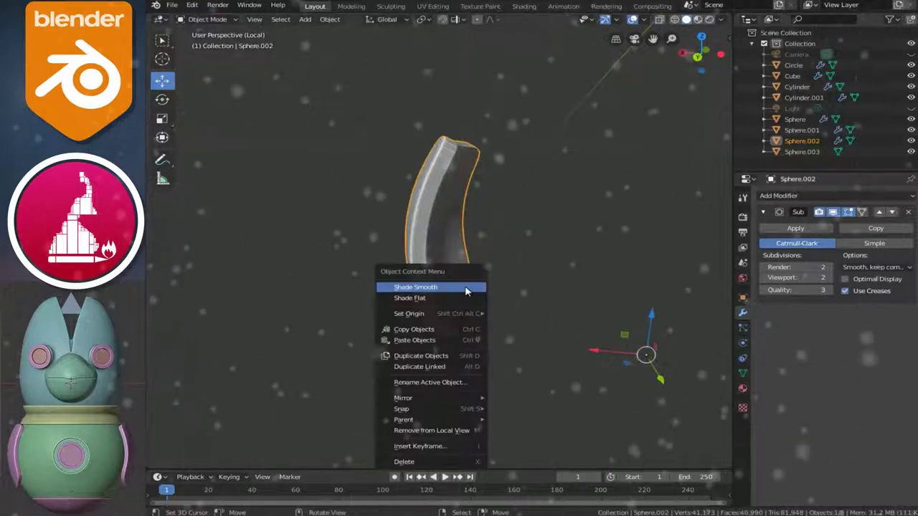
pyautogui.click(416, 287)
pyautogui.moveTo(446, 258)
pyautogui.mouseDown(button='middle')
pyautogui.moveTo(446, 287)
pyautogui.moveTo(308, 280)
pyautogui.moveTo(447, 263)
pyautogui.moveTo(528, 277)
pyautogui.moveTo(365, 243)
pyautogui.moveTo(455, 279)
pyautogui.moveTo(340, 281)
pyautogui.moveTo(602, 256)
pyautogui.moveTo(623, 213)
pyautogui.mouseUp(button='middle')
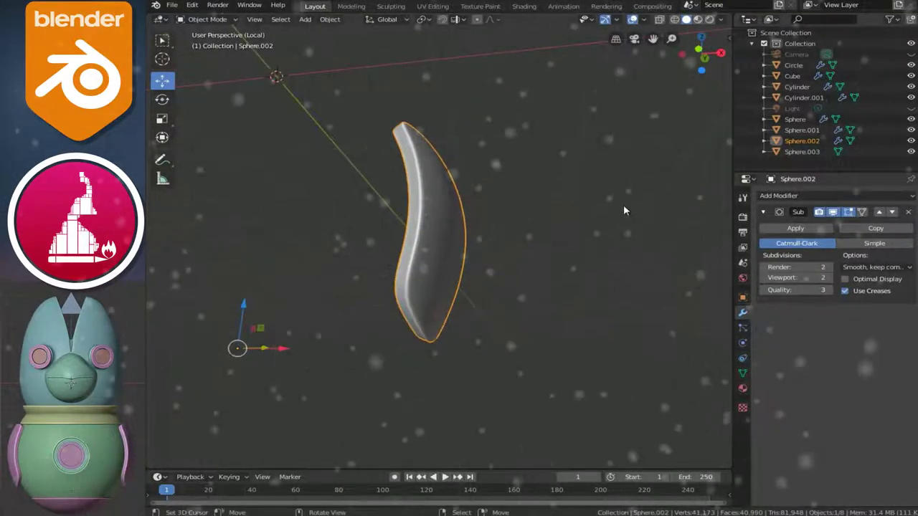
pyautogui.press('KP_Divide')
pyautogui.scroll(-5, 623, 210)
pyautogui.moveTo(536, 206)
pyautogui.mouseDown(button='middle')
pyautogui.moveTo(604, 242)
pyautogui.moveTo(518, 254)
pyautogui.moveTo(524, 269)
pyautogui.moveTo(430, 283)
pyautogui.mouseUp(button='middle')
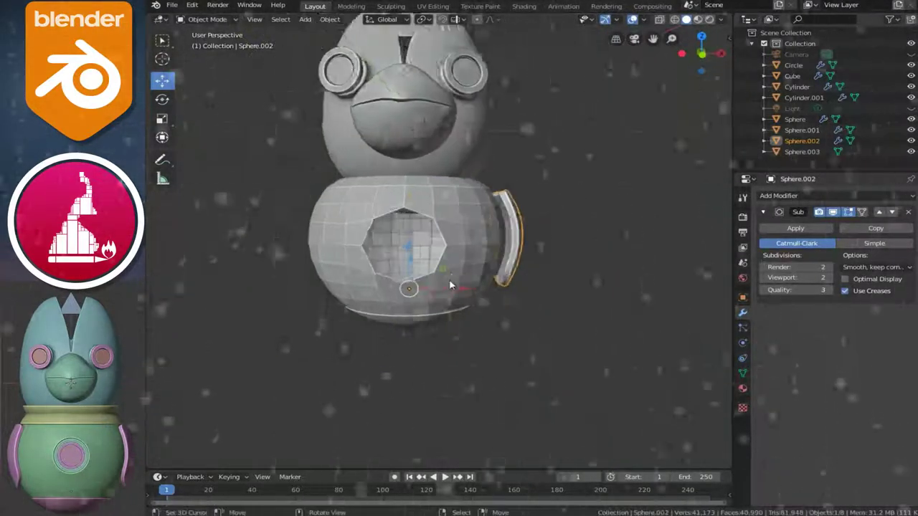
pyautogui.scroll(2, 475, 274)
# Step: Give the body sphere a Subdivision Surface modifier at viewport level 2 and shade it smooth
pyautogui.click(472, 261)
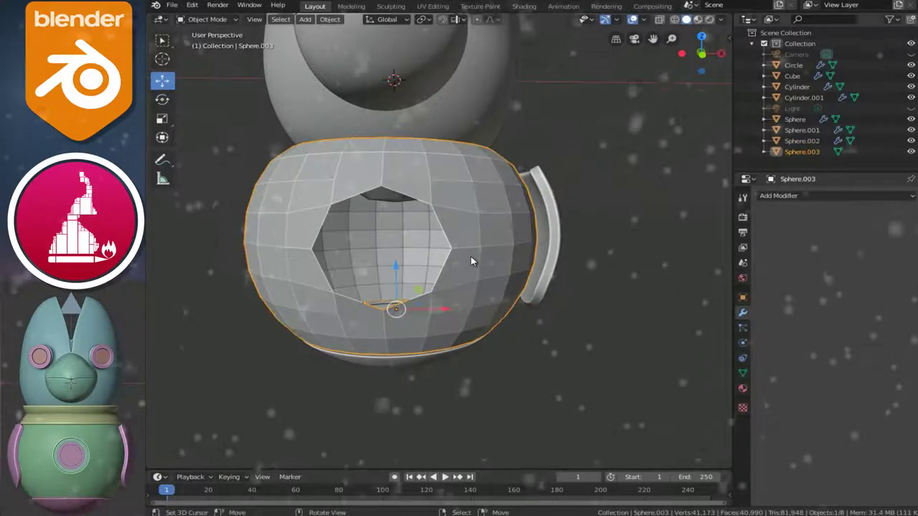
pyautogui.moveTo(471, 261); pyautogui.dragTo(545, 251, button='middle')
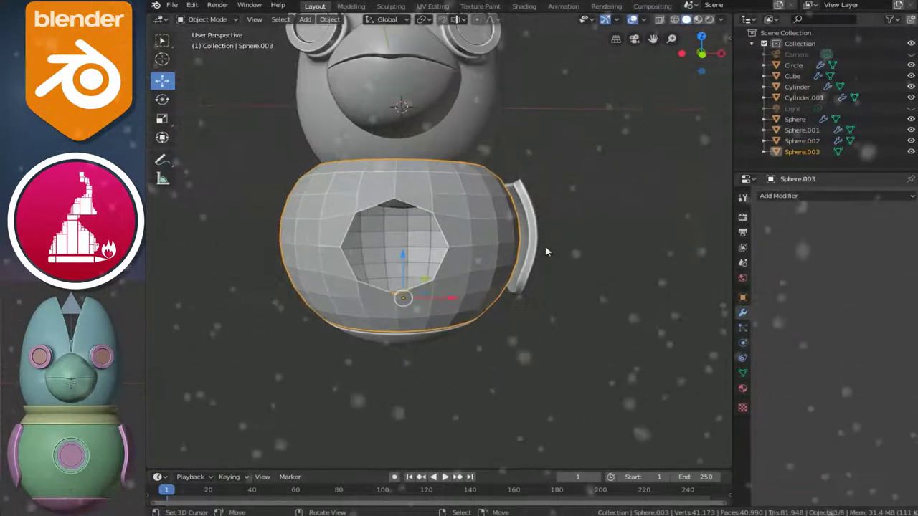
pyautogui.click(801, 197)
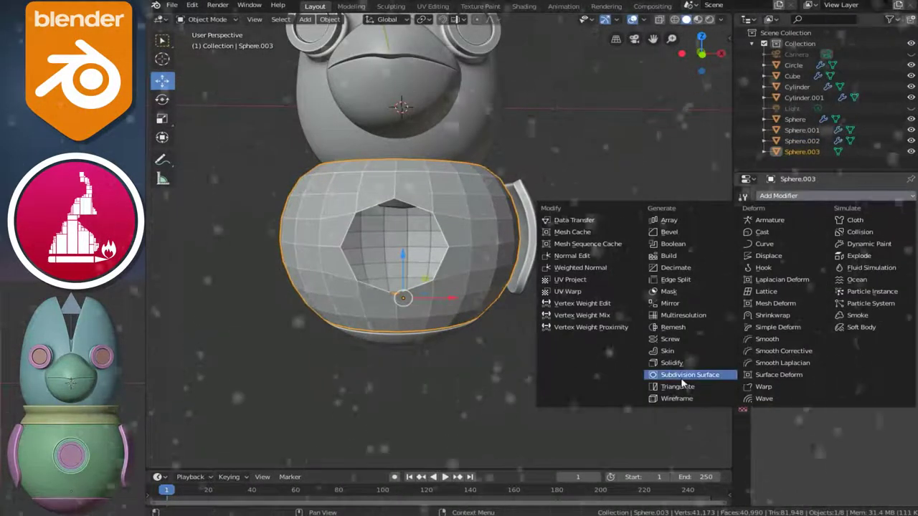
pyautogui.click(682, 375)
pyautogui.click(832, 279)
pyautogui.rightClick(380, 262)
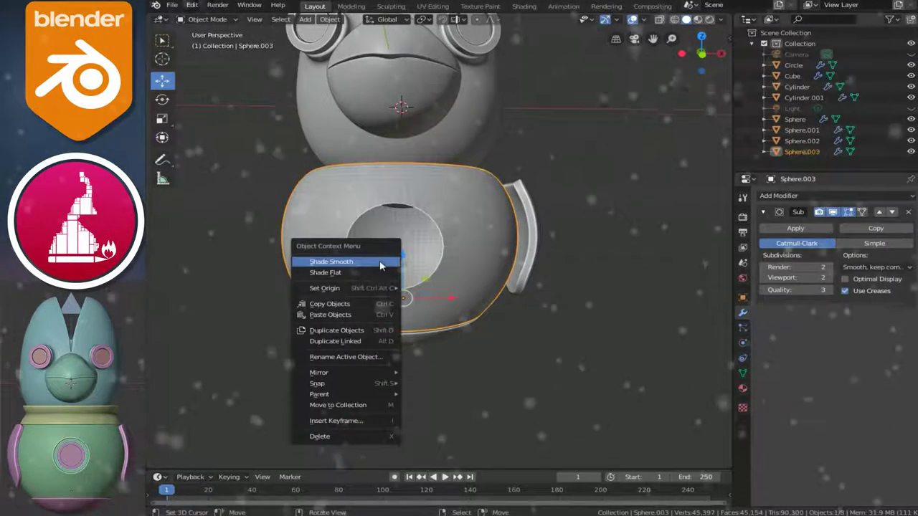
pyautogui.click(379, 262)
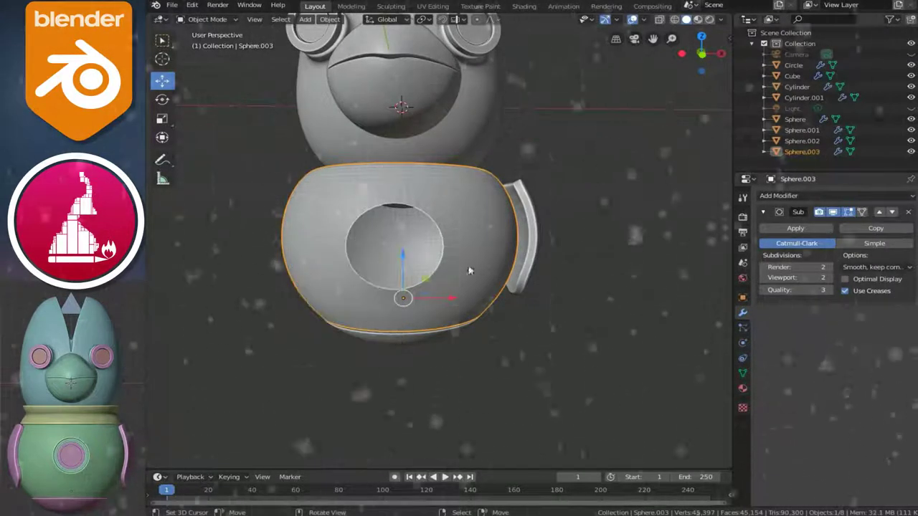
# Step: Inspect the character from several angles and select the side panel
pyautogui.click(461, 131)
pyautogui.scroll(-5, 449, 226)
pyautogui.moveTo(491, 246)
pyautogui.mouseDown(button='middle')
pyautogui.moveTo(385, 289)
pyautogui.moveTo(485, 241)
pyautogui.moveTo(414, 262)
pyautogui.mouseUp(button='middle')
pyautogui.scroll(2, 414, 262)
pyautogui.scroll(2, 469, 272)
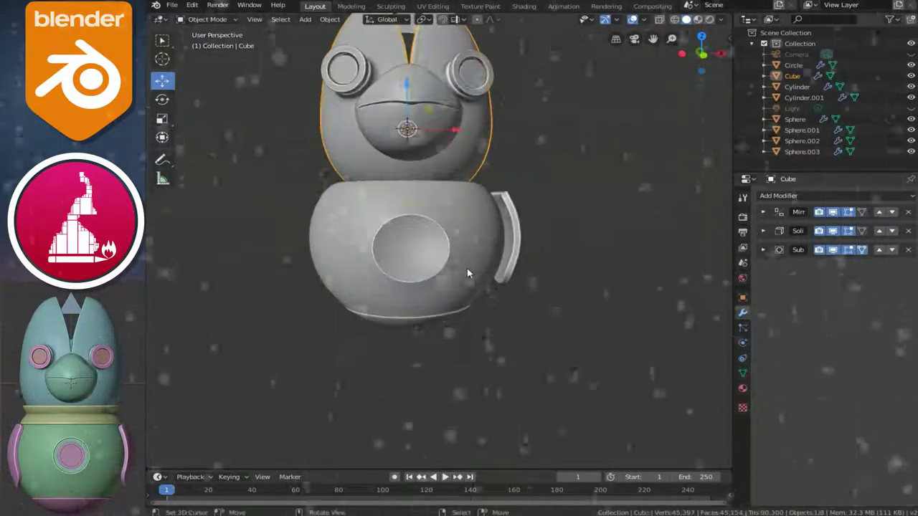
pyautogui.scroll(2, 467, 272)
pyautogui.moveTo(532, 260); pyautogui.dragTo(512, 307, button='middle')
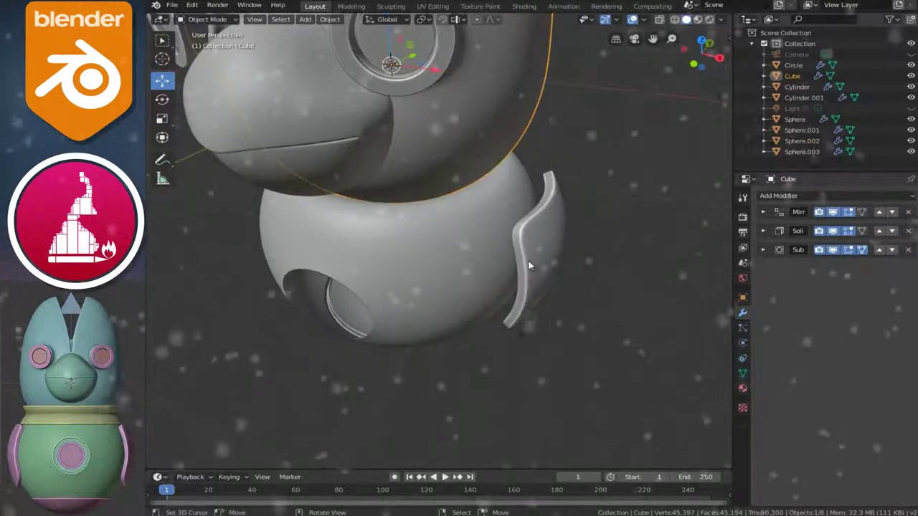
pyautogui.click(555, 281)
pyautogui.moveTo(366, 308)
pyautogui.mouseDown(button='middle')
pyautogui.moveTo(434, 254)
pyautogui.moveTo(518, 248)
pyautogui.mouseUp(button='middle')
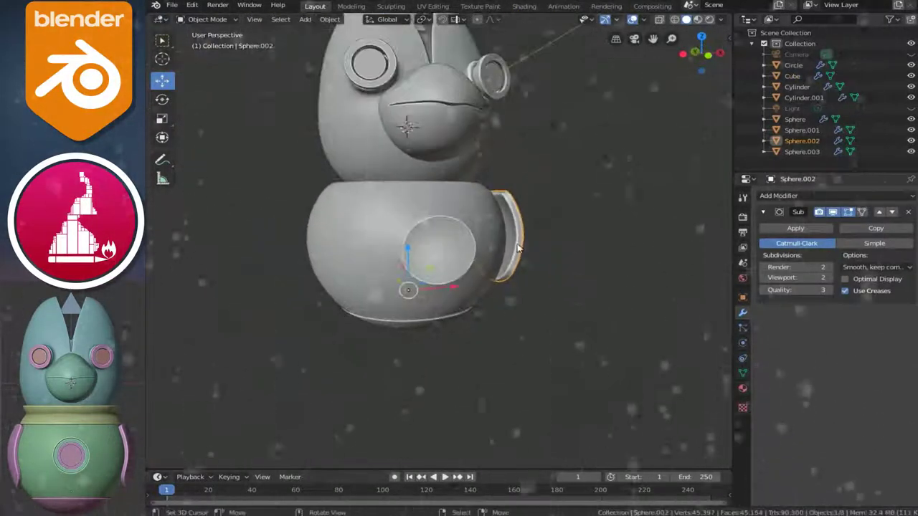
# Step: Collapse the subdivision settings and set the side panel's origin to the 3D cursor
pyautogui.click(762, 212)
pyautogui.moveTo(466, 246); pyautogui.dragTo(410, 246, button='middle')
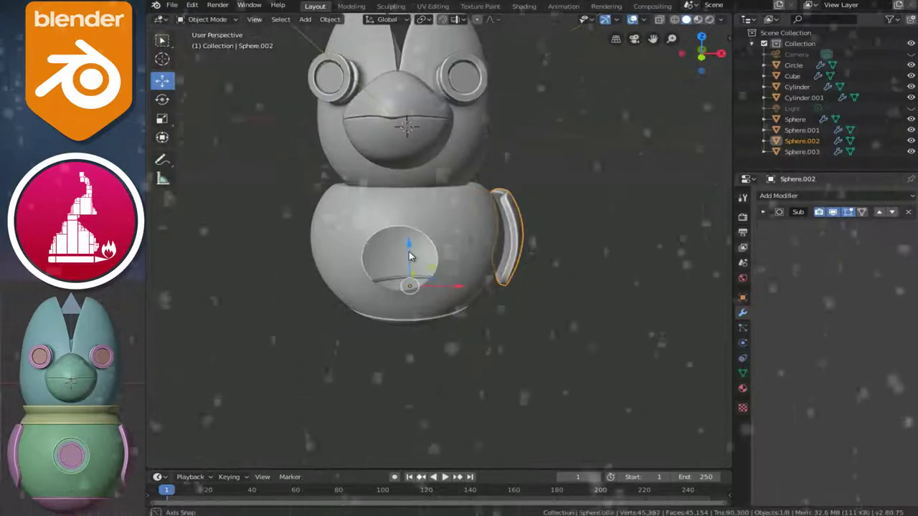
pyautogui.moveTo(510, 249)
pyautogui.mouseDown(button='middle')
pyautogui.moveTo(398, 254)
pyautogui.moveTo(491, 251)
pyautogui.moveTo(477, 254)
pyautogui.mouseUp(button='middle')
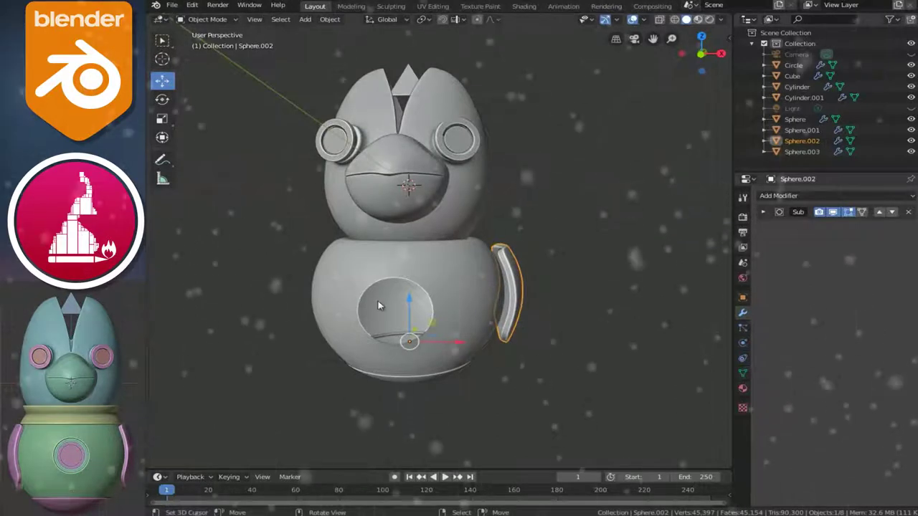
pyautogui.click(331, 19)
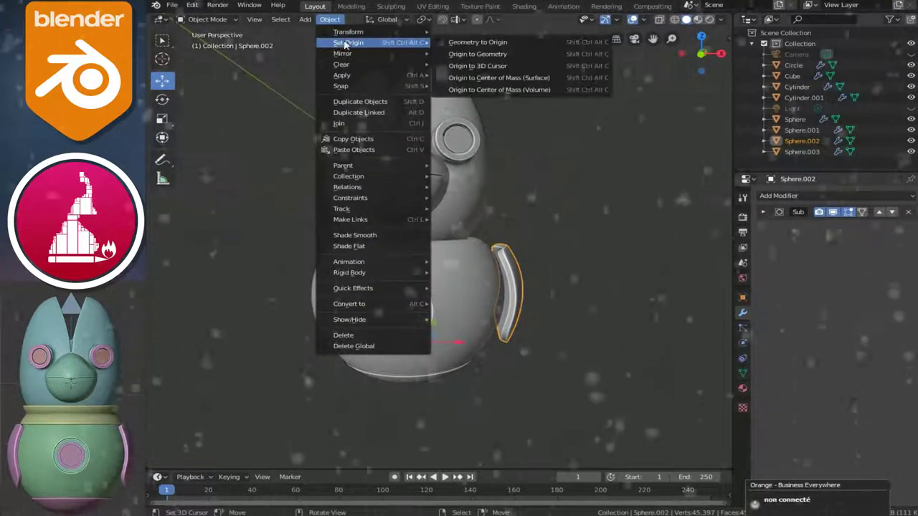
pyautogui.moveTo(348, 42)
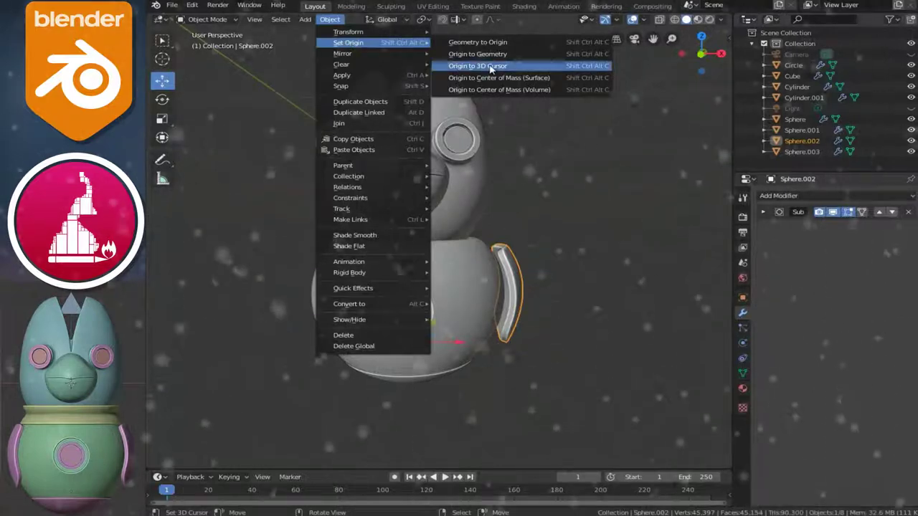
pyautogui.click(519, 69)
# Step: View the character in Front Orthographic
pyautogui.moveTo(469, 335)
pyautogui.mouseDown(button='middle')
pyautogui.moveTo(532, 335)
pyautogui.moveTo(415, 272)
pyautogui.moveTo(462, 271)
pyautogui.mouseUp(button='middle')
pyautogui.moveTo(549, 221)
pyautogui.mouseDown(button='middle')
pyautogui.moveTo(270, 228)
pyautogui.moveTo(564, 222)
pyautogui.mouseUp(button='middle')
pyautogui.press('KP_1')
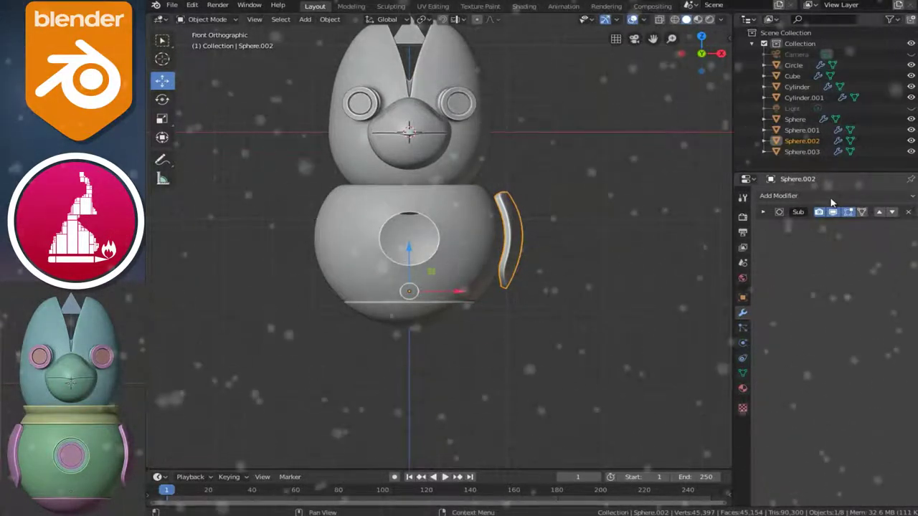
# Step: Add a Mirror modifier on X to copy the side panel onto the body's opposite side
pyautogui.click(787, 198)
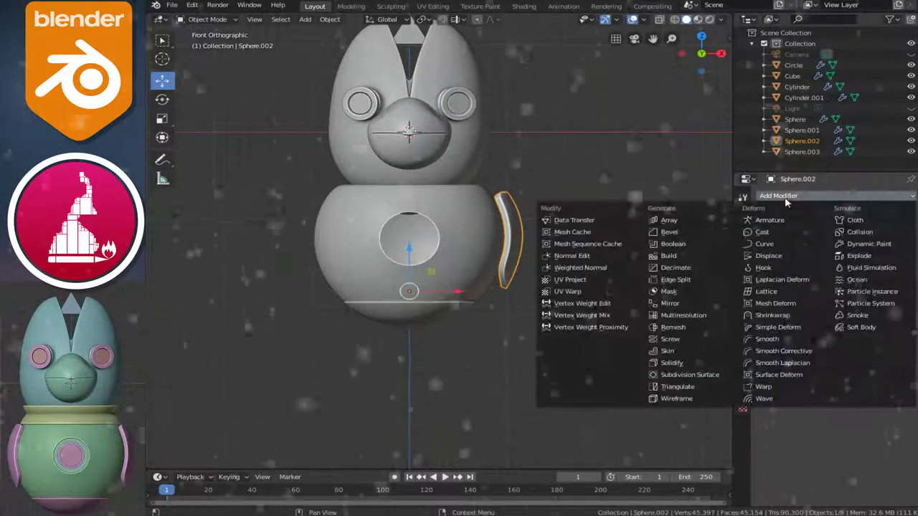
pyautogui.click(677, 304)
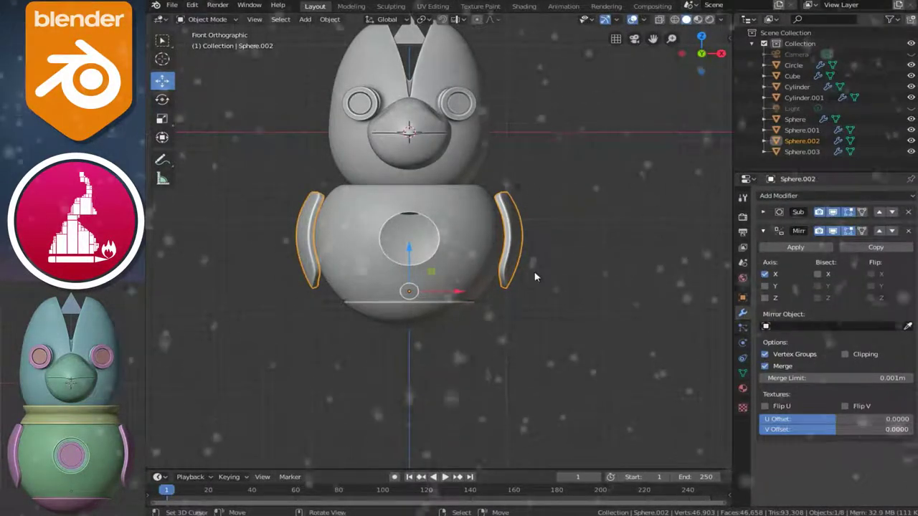
pyautogui.keyDown('ctrl'); pyautogui.scroll(-2, 538, 278); pyautogui.keyUp('ctrl')
pyautogui.scroll(1, 481, 307)
# Step: Zoom in on the model and bring up the Add menu's mesh primitives
pyautogui.scroll(-3, 459, 294)
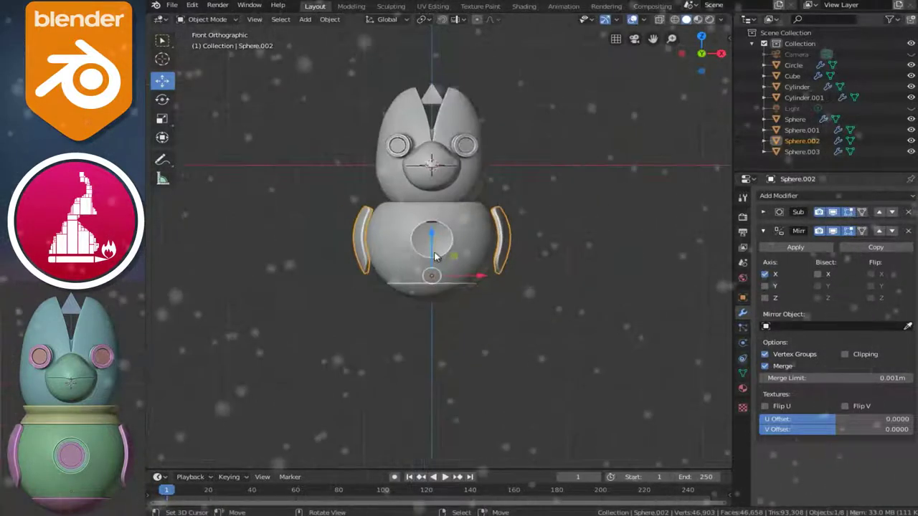
pyautogui.scroll(2, 431, 246)
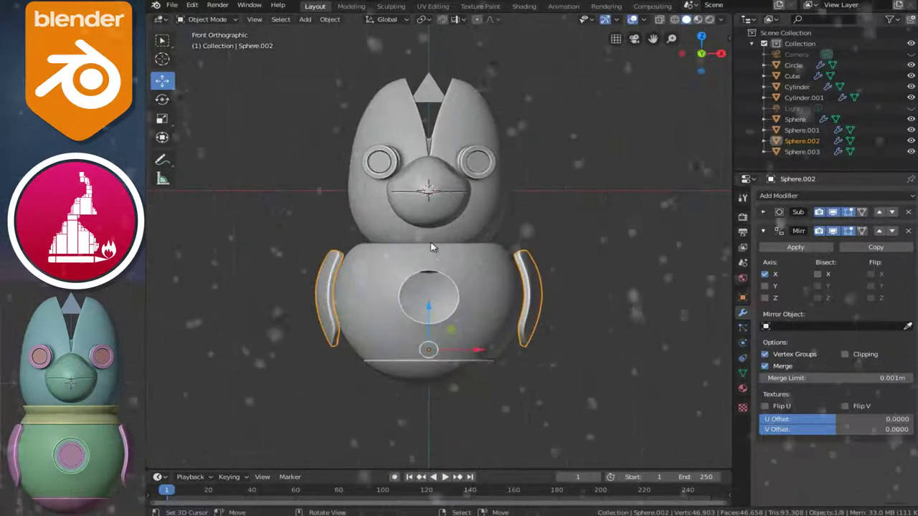
pyautogui.scroll(1, 431, 246)
pyautogui.hotkey('shift', 'a')
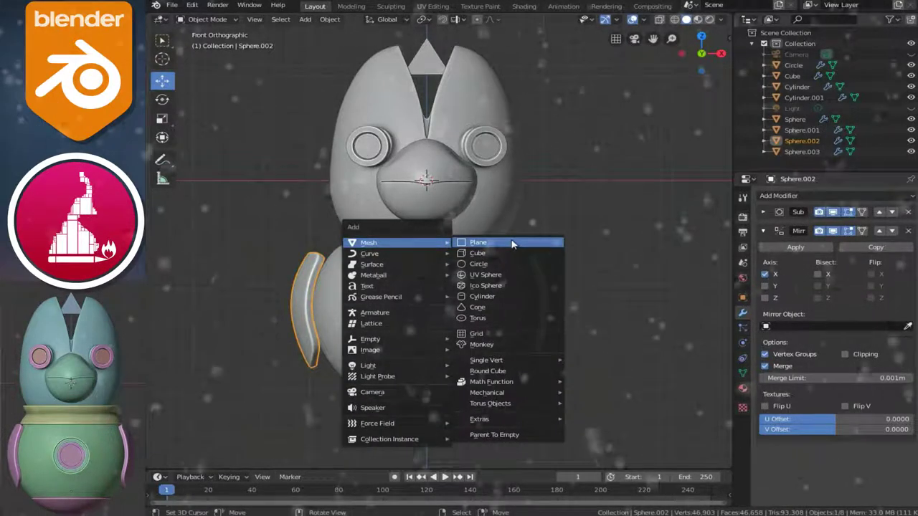
# Step: Add an open-ended cylinder (Cap Fill Nothing) at the model's centre and check it from the front
pyautogui.click(481, 297)
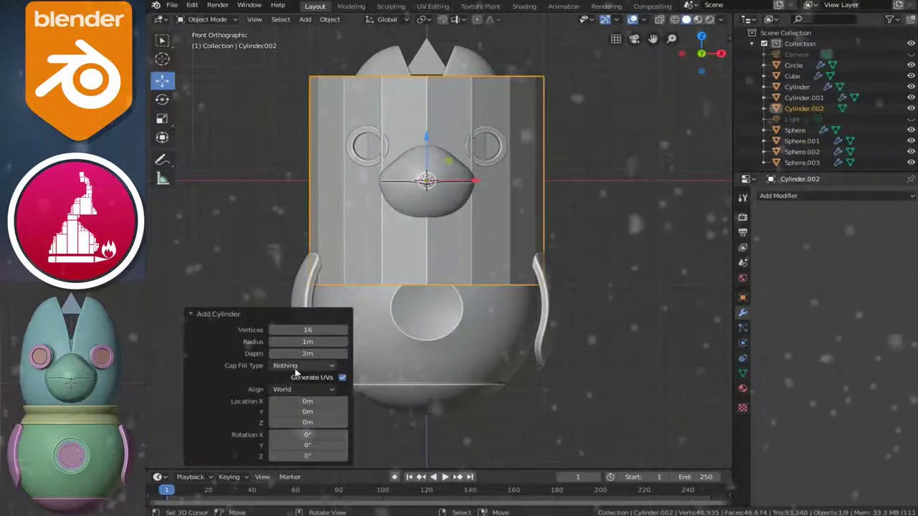
pyautogui.scroll(-4, 499, 166)
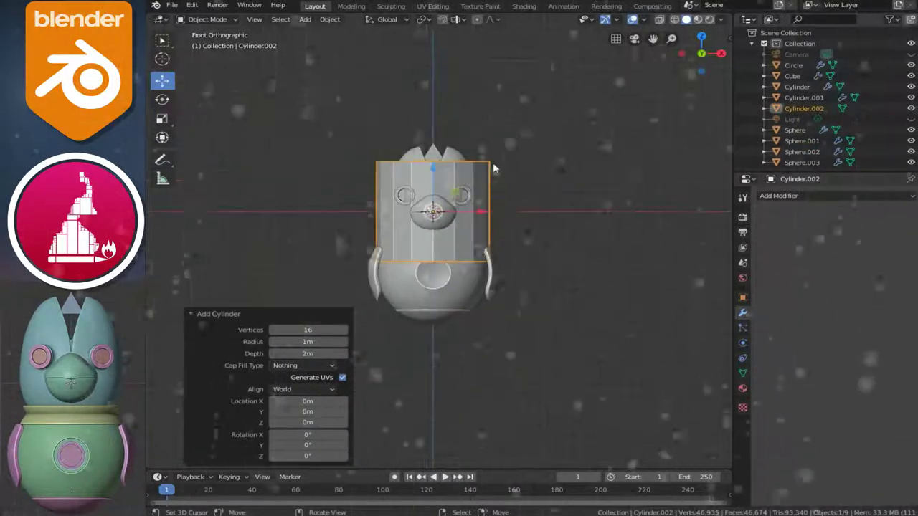
pyautogui.moveTo(479, 172); pyautogui.dragTo(402, 313, button='middle')
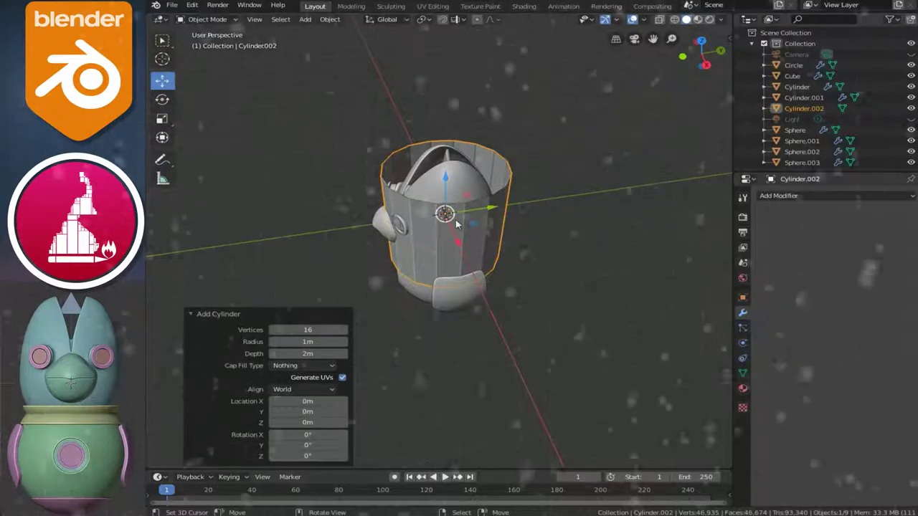
pyautogui.click(445, 239)
pyautogui.press('KP_1')
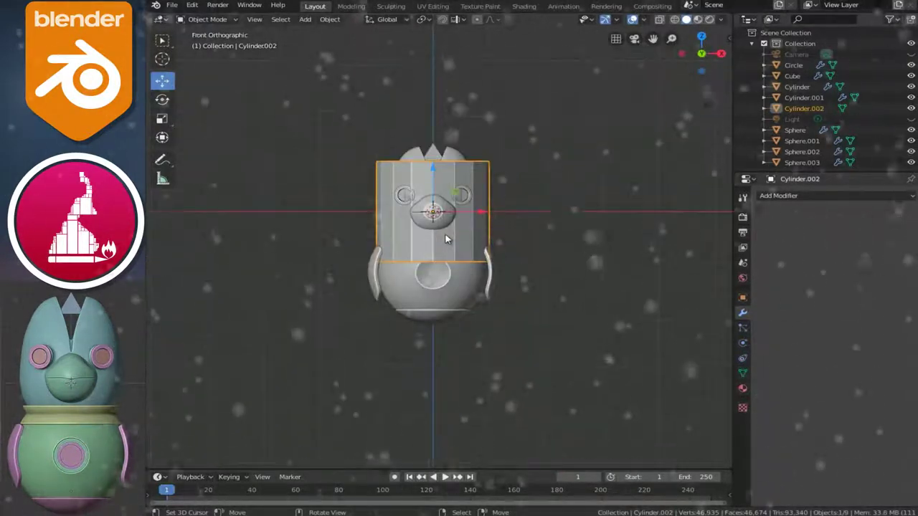
pyautogui.scroll(3, 438, 259)
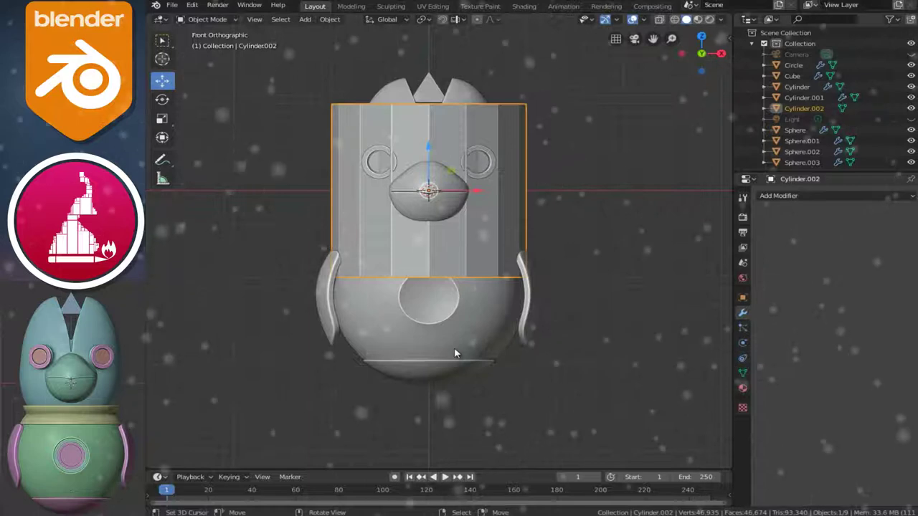
# Step: Flatten the cylinder on Z to 0.276 into a thin band and save ALIEN.blend
pyautogui.press('s')
pyautogui.press('z')
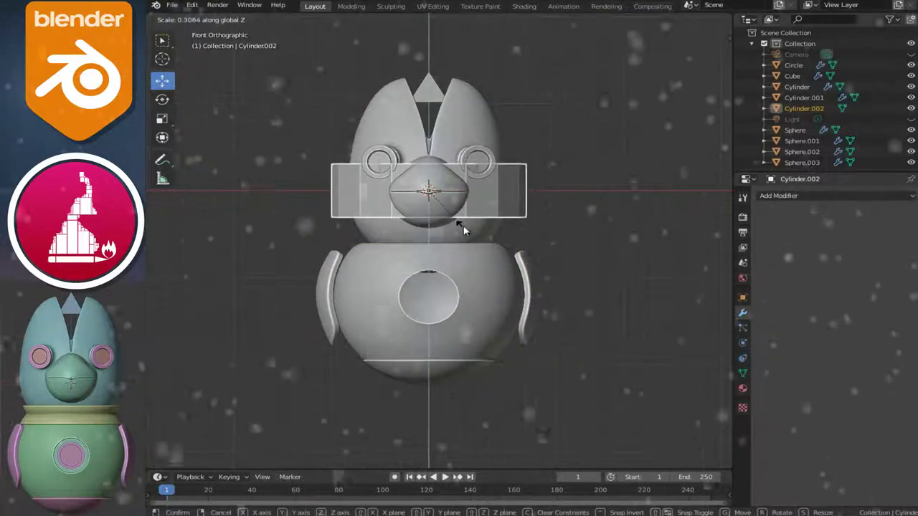
pyautogui.click(448, 233)
pyautogui.scroll(1, 447, 231)
pyautogui.scroll(1, 446, 231)
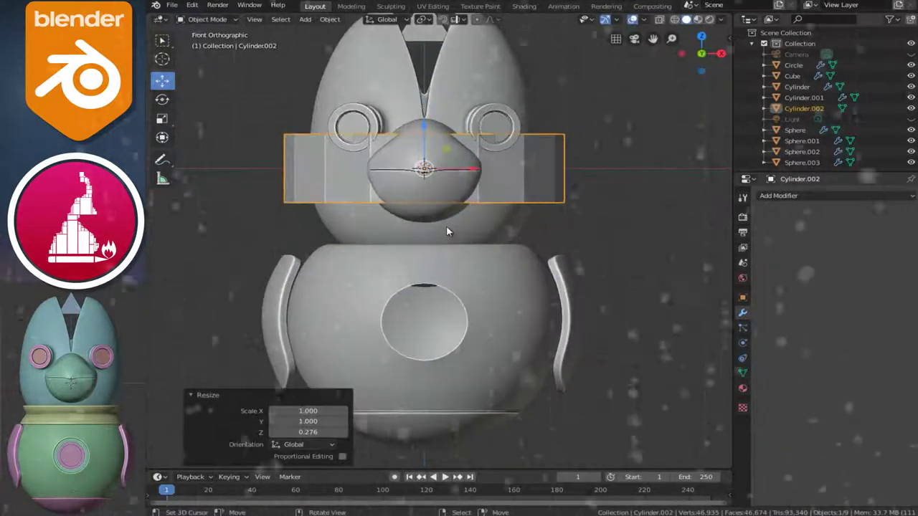
pyautogui.hotkey('ctrl', 's')
# Step: Lower the band 0.488 m to the neck, scale it to 0.86, and enter Edit Mode
pyautogui.press('g')
pyautogui.press('z')
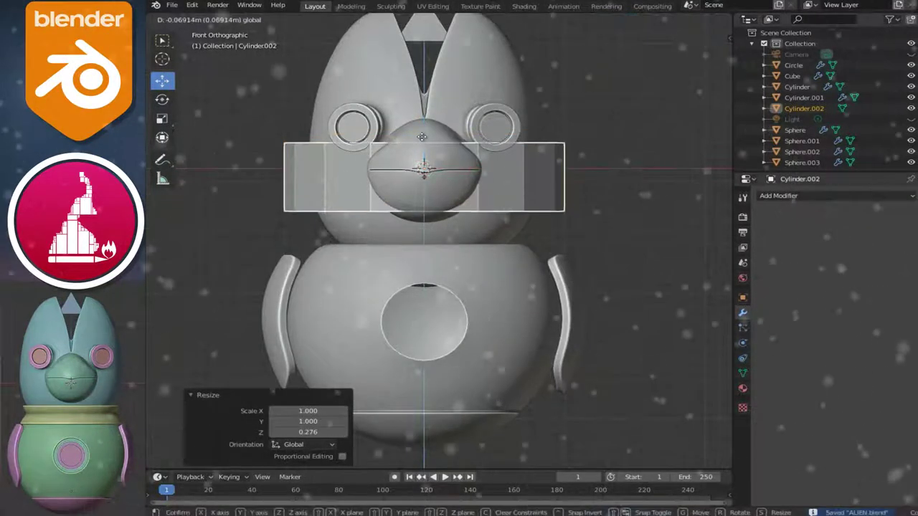
pyautogui.click(432, 210)
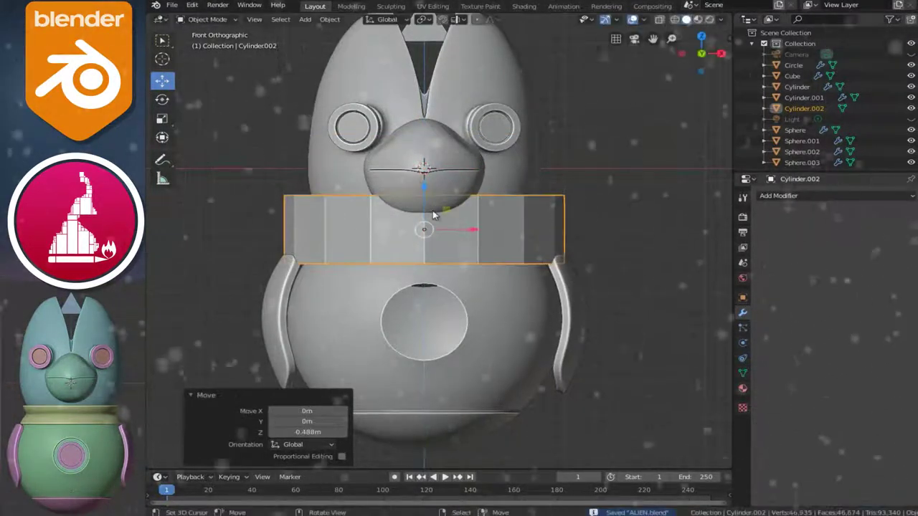
pyautogui.scroll(1, 432, 210)
pyautogui.press('s')
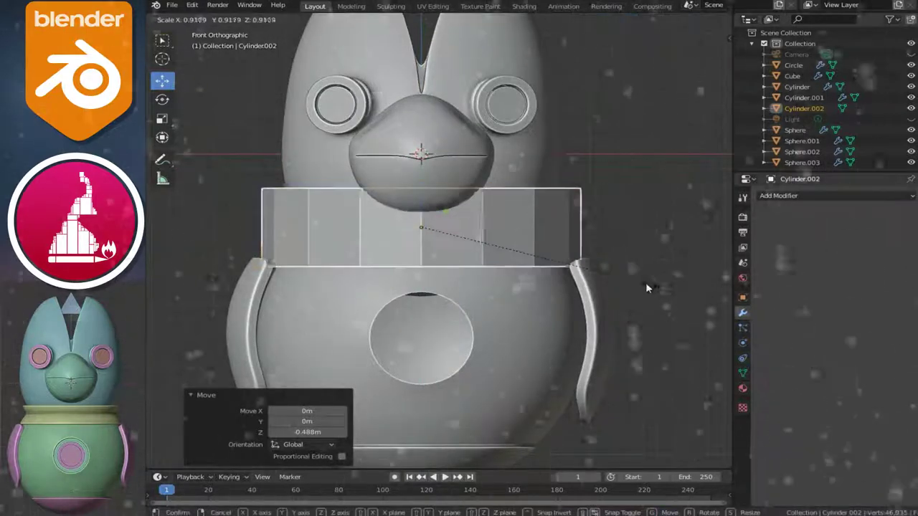
pyautogui.click(629, 279)
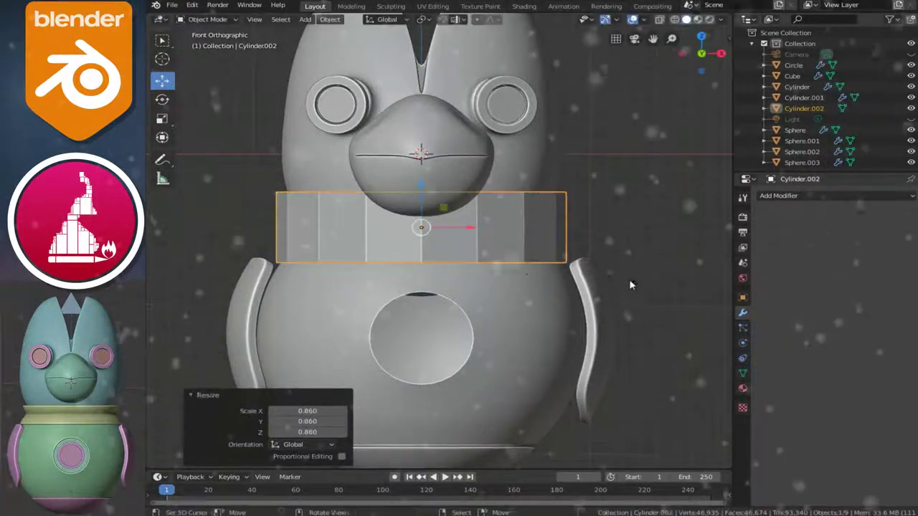
pyautogui.scroll(2, 528, 278)
pyautogui.press('Tab')
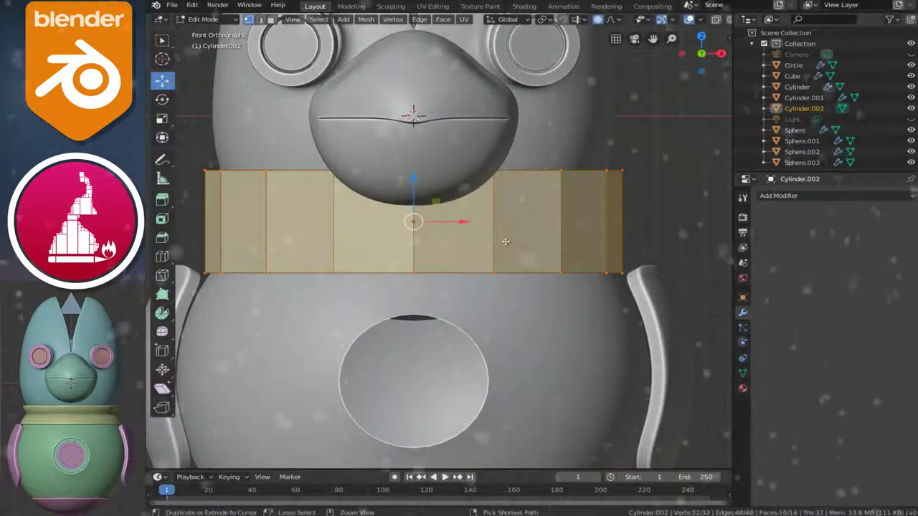
# Step: Add a centred loop around the band's middle and pinch it to 0.860, with proportional editing off
pyautogui.click(505, 242)
pyautogui.rightClick(506, 241)
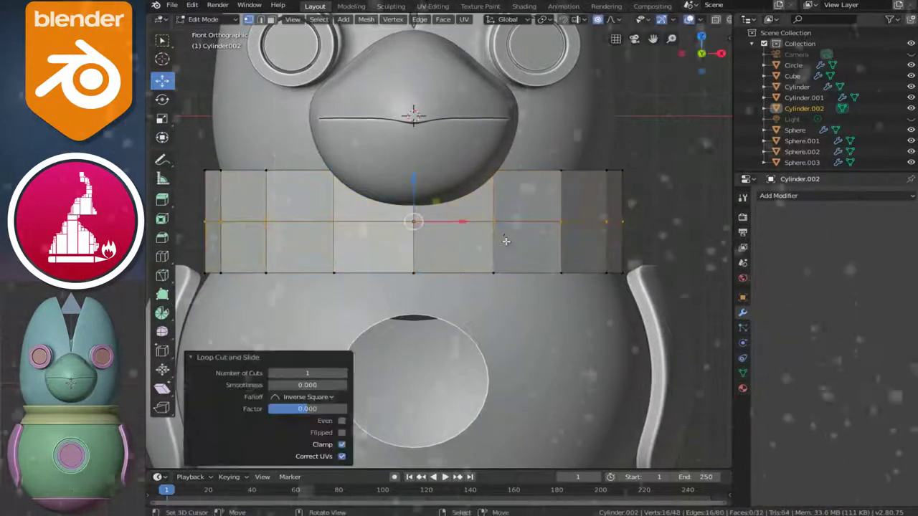
pyautogui.press('s')
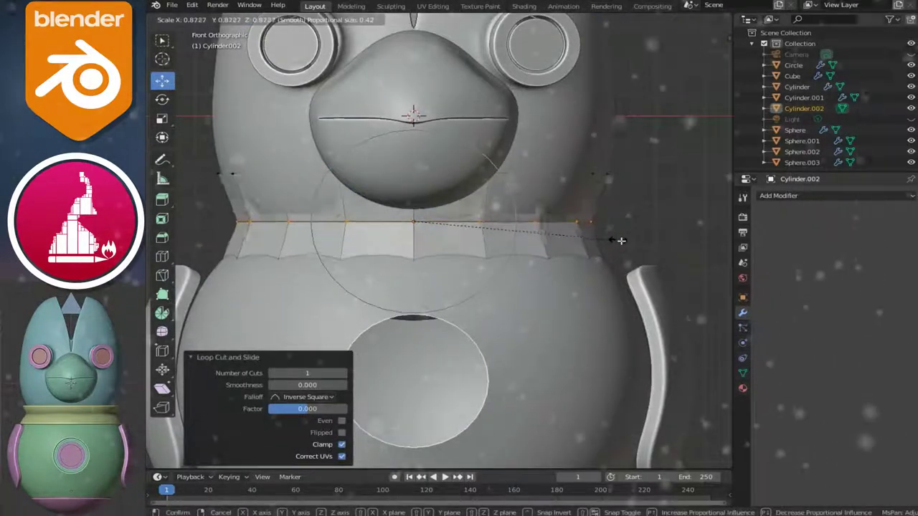
pyautogui.rightClick(624, 242)
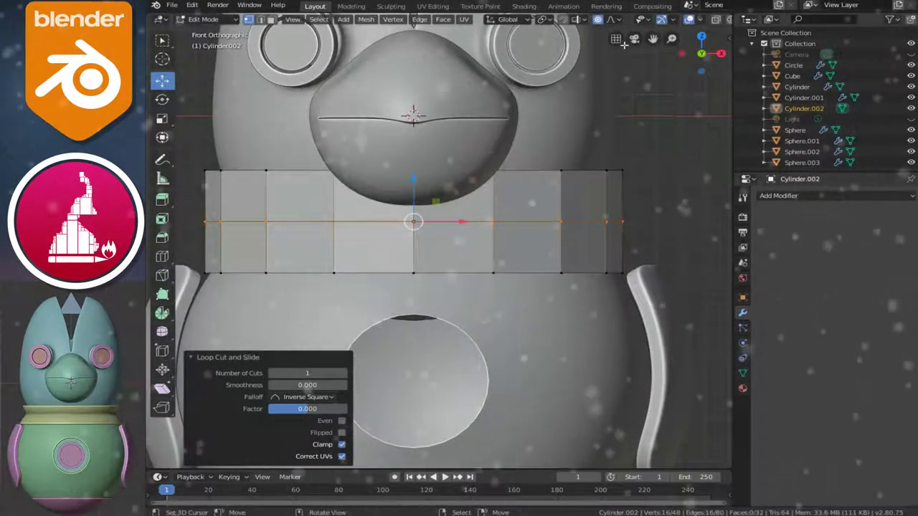
pyautogui.press('o')
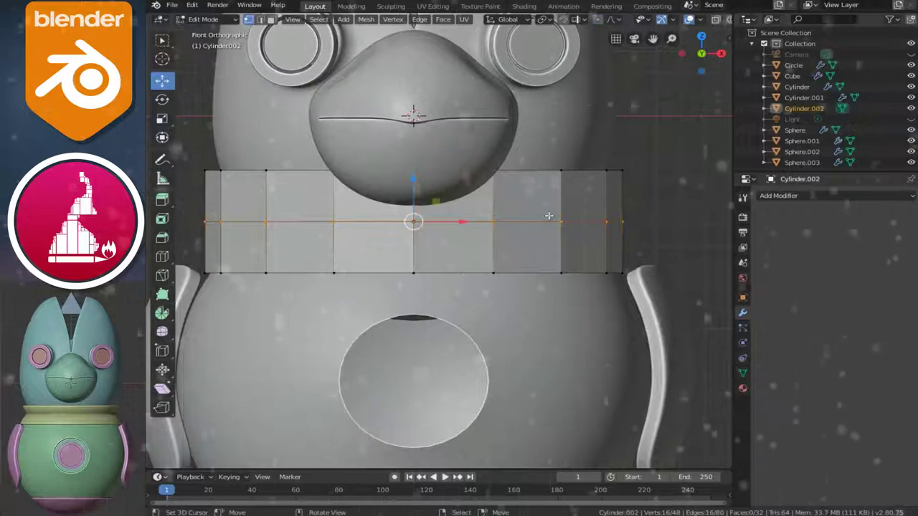
pyautogui.hotkey('shift', 'z')
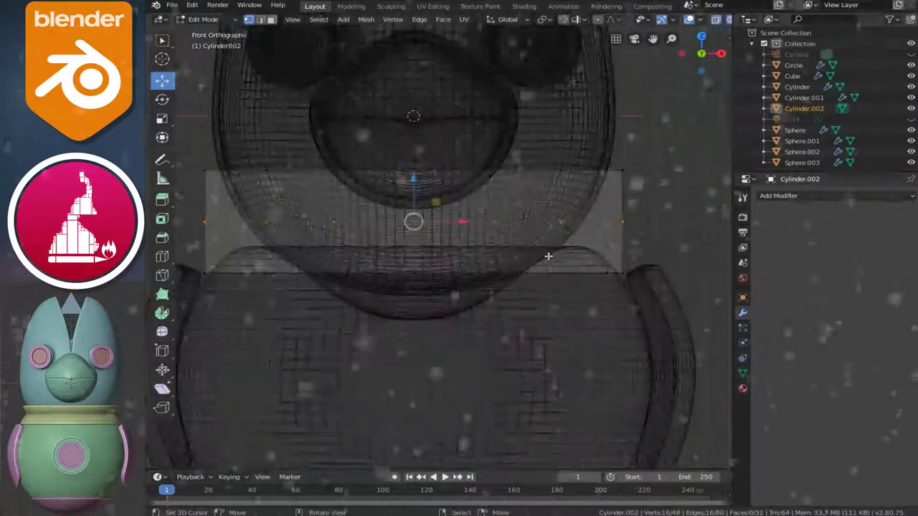
pyautogui.press('s')
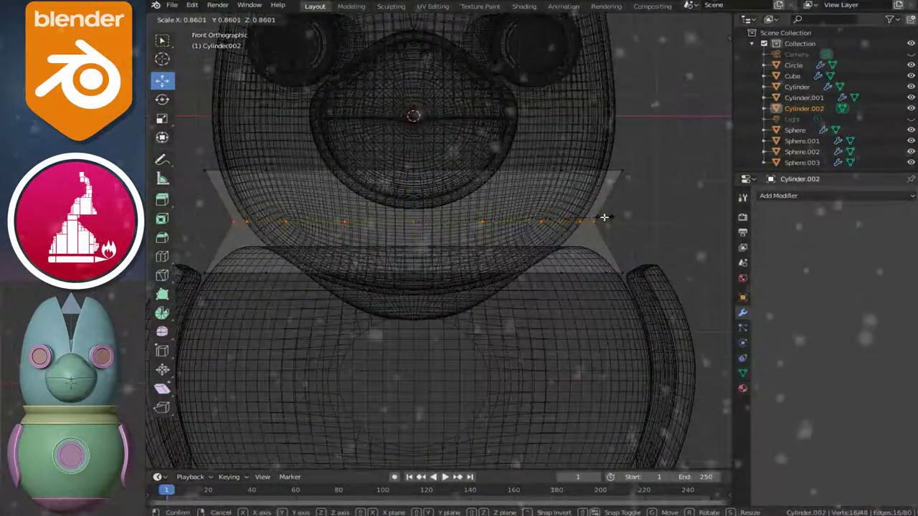
pyautogui.click(583, 253)
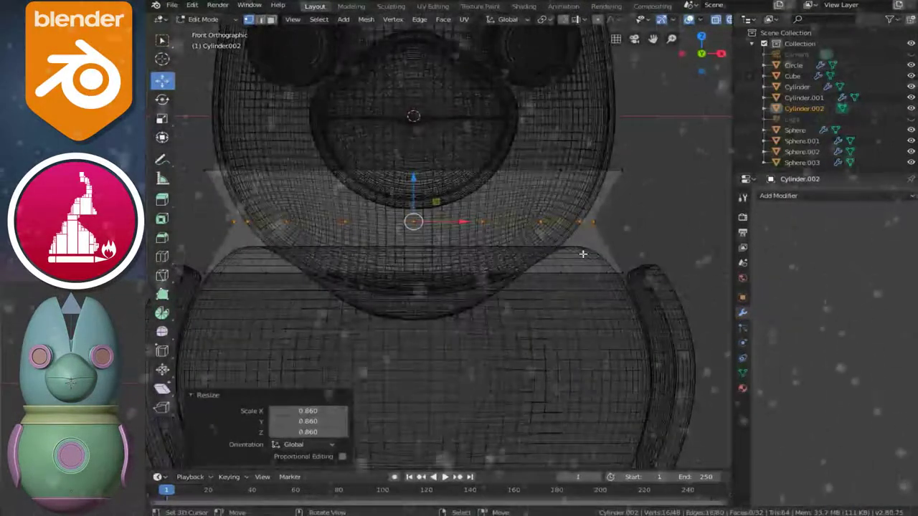
# Step: Lower the whole band 0.0675 m, enlarge it to 1.036, and pull the top loop down
pyautogui.press('l')
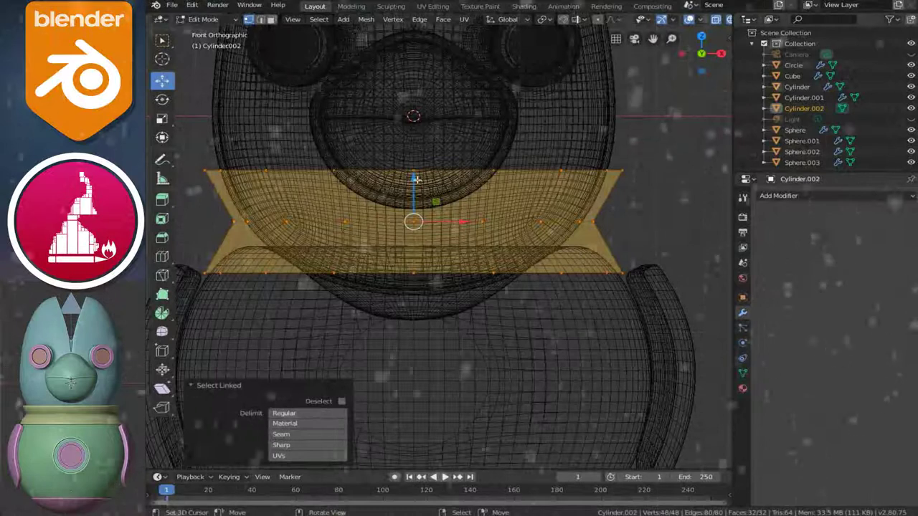
pyautogui.moveTo(414, 179); pyautogui.dragTo(413, 180)
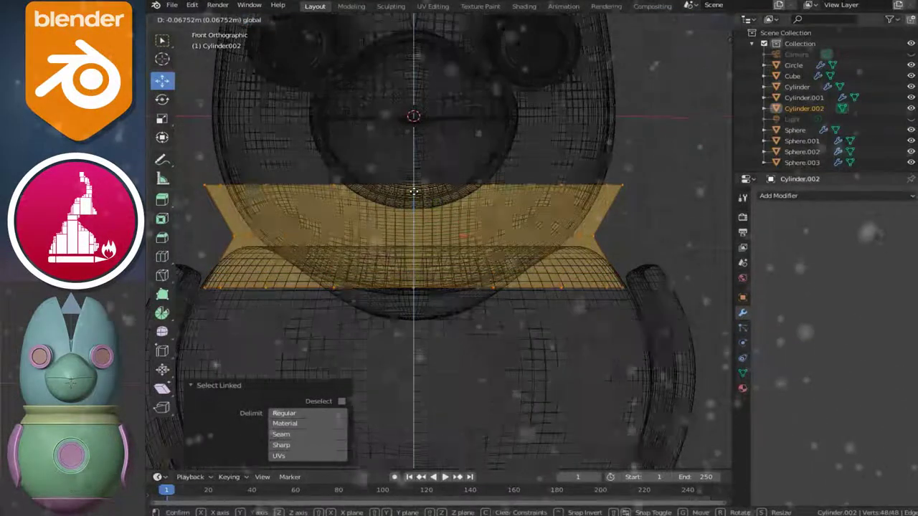
pyautogui.click(414, 190)
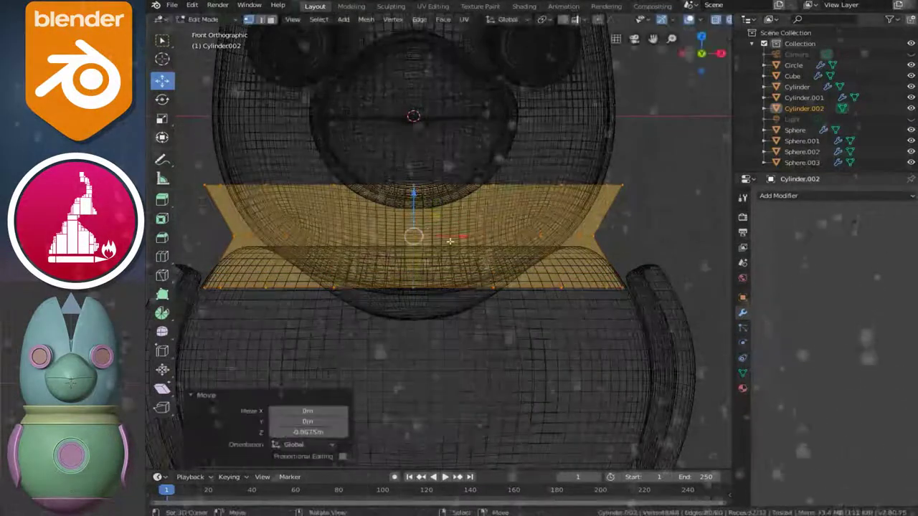
pyautogui.click(574, 308)
pyautogui.keyDown('alt'); pyautogui.click(519, 184); pyautogui.keyUp('alt')
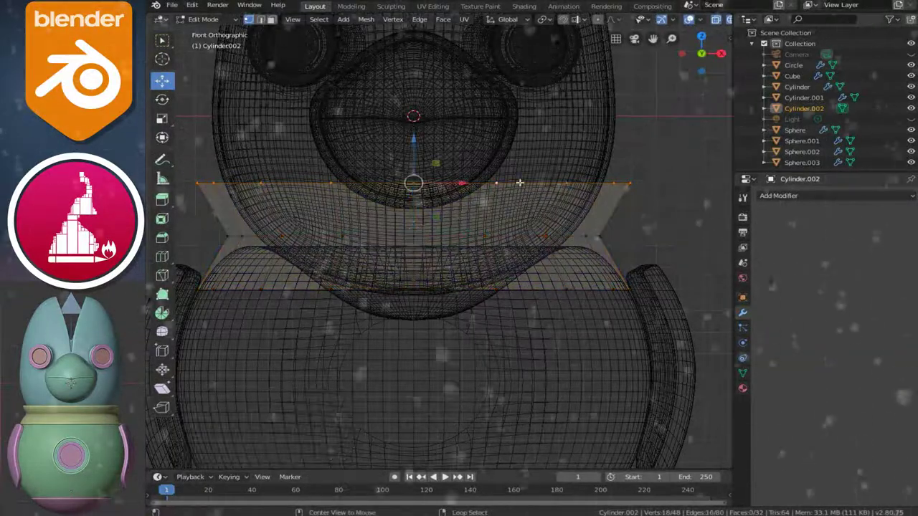
pyautogui.moveTo(415, 136); pyautogui.dragTo(420, 178)
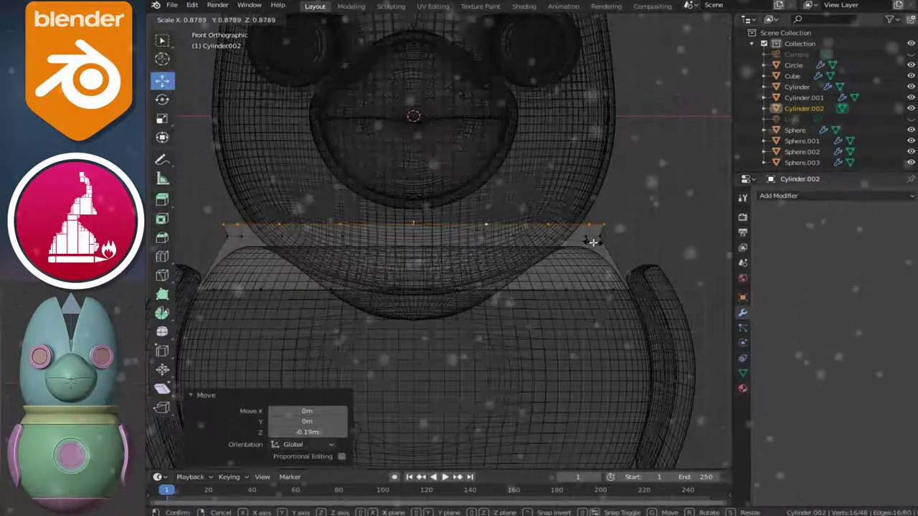
pyautogui.moveTo(462, 224); pyautogui.dragTo(463, 235)
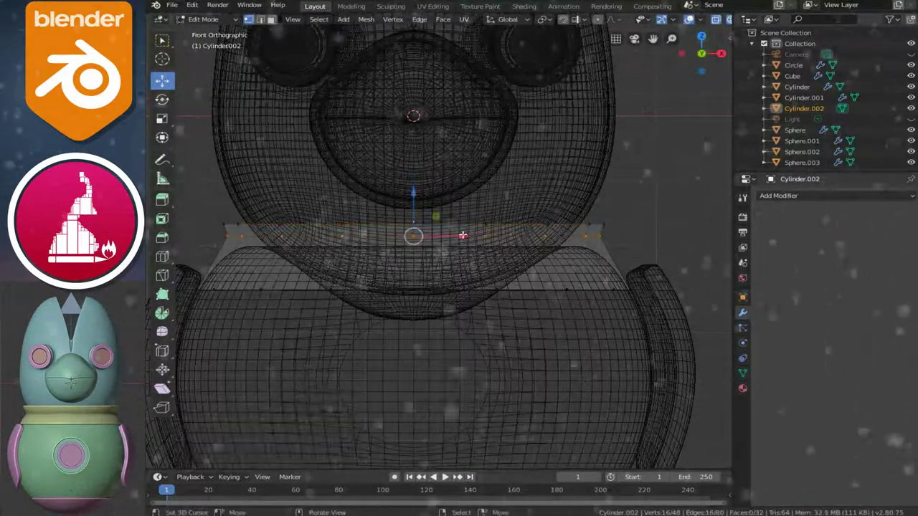
# Step: Edge-slide the loop by 0.267, raise the top rim 0.02 m and widen it to 1.072
pyautogui.hotkey('ctrl', 'e')
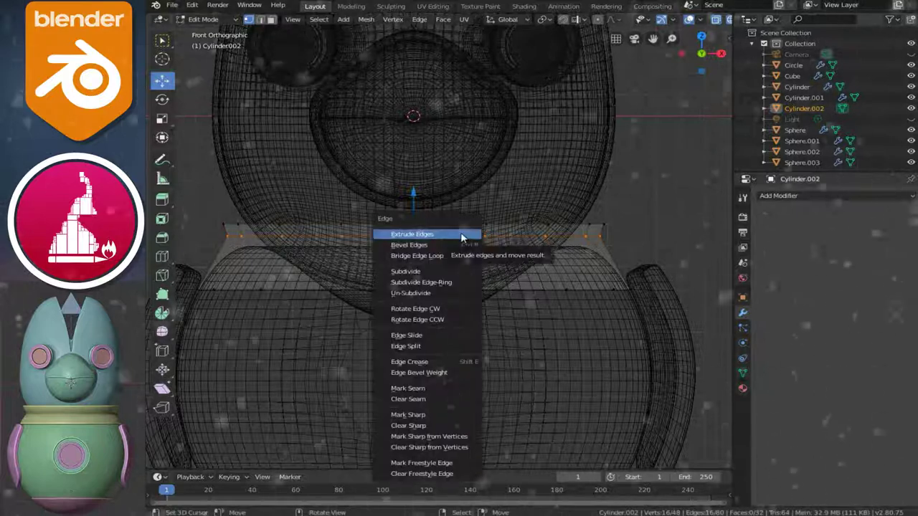
pyautogui.click(414, 337)
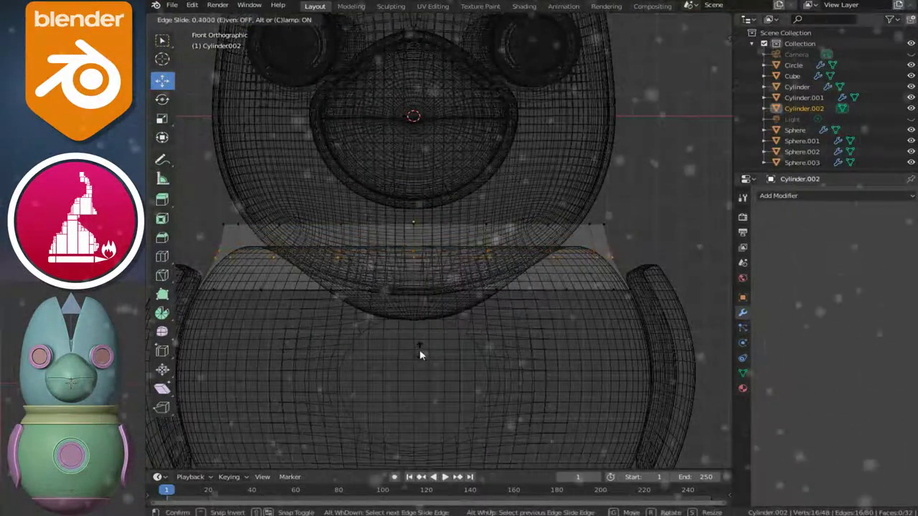
pyautogui.click(420, 350)
pyautogui.press('s')
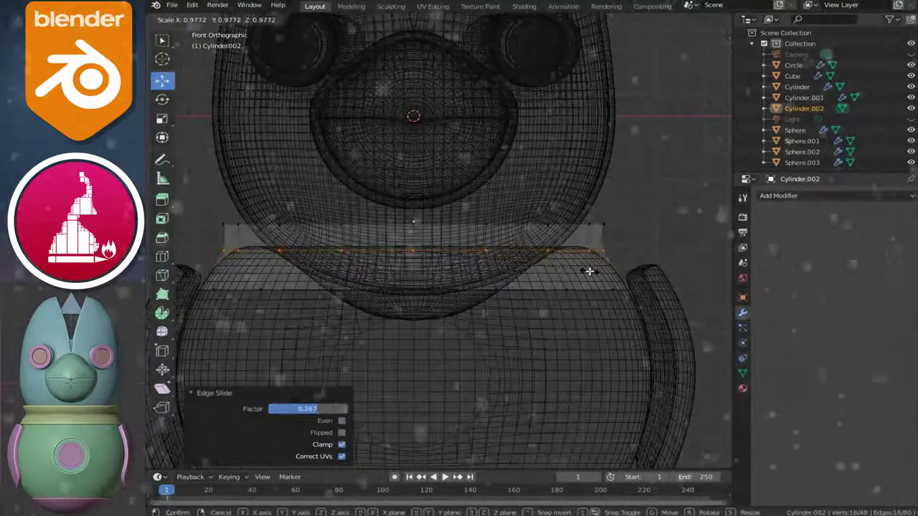
pyautogui.click(589, 271)
pyautogui.moveTo(415, 208); pyautogui.dragTo(418, 179)
pyautogui.press('s')
pyautogui.click(586, 257)
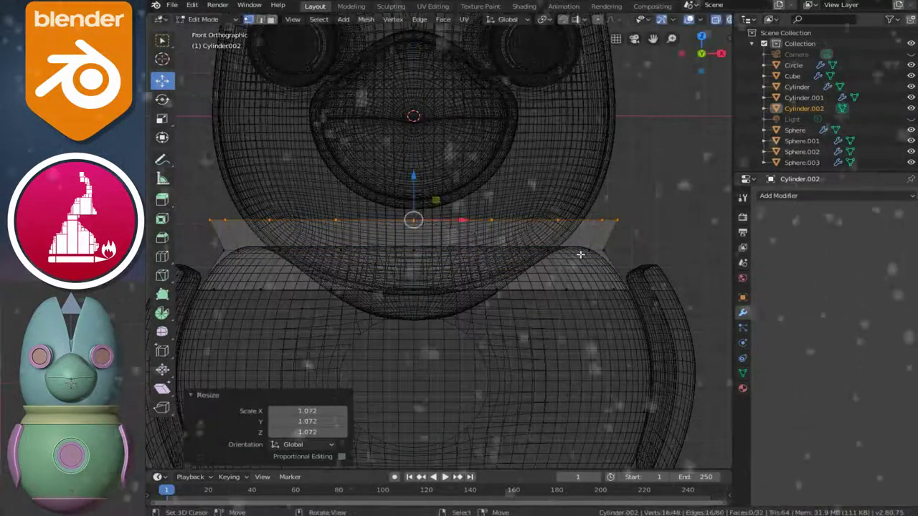
pyautogui.hotkey('alt', 'z')
pyautogui.press('Tab')
# Step: Select the egg head, crest, both eye rings and the nose together
pyautogui.click(528, 192)
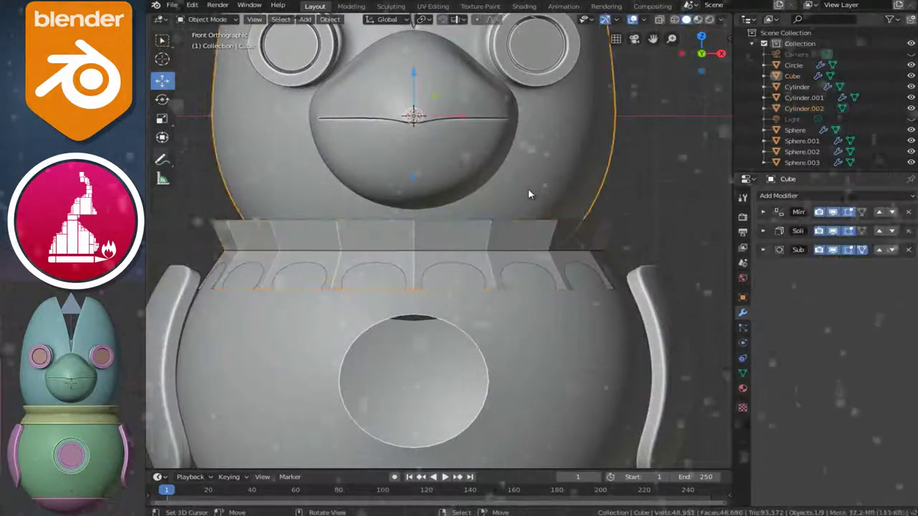
pyautogui.scroll(-4, 535, 189)
pyautogui.scroll(1, 438, 220)
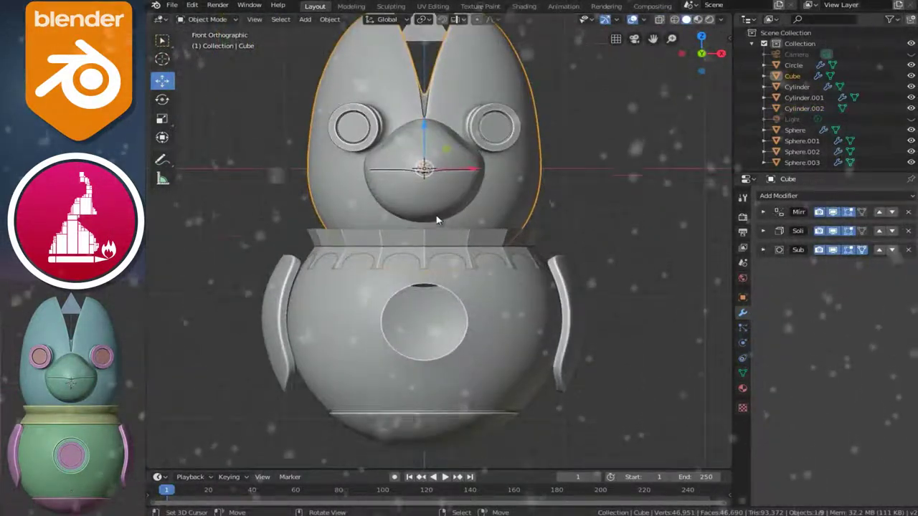
pyautogui.keyDown('shift'); pyautogui.scroll(4, 437, 220); pyautogui.keyUp('shift')
pyautogui.click(427, 92)
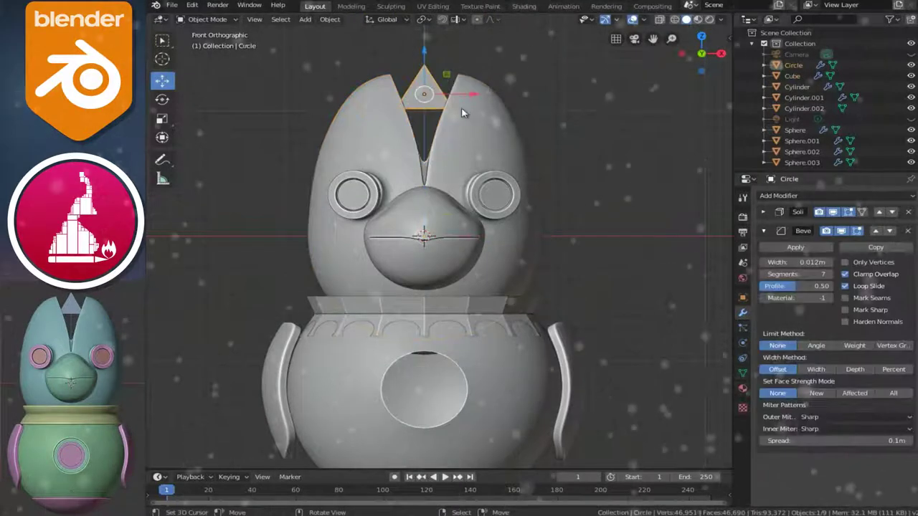
pyautogui.keyDown('shift'); pyautogui.click(469, 122); pyautogui.keyUp('shift')
pyautogui.keyDown('shift'); pyautogui.click(349, 195); pyautogui.keyUp('shift')
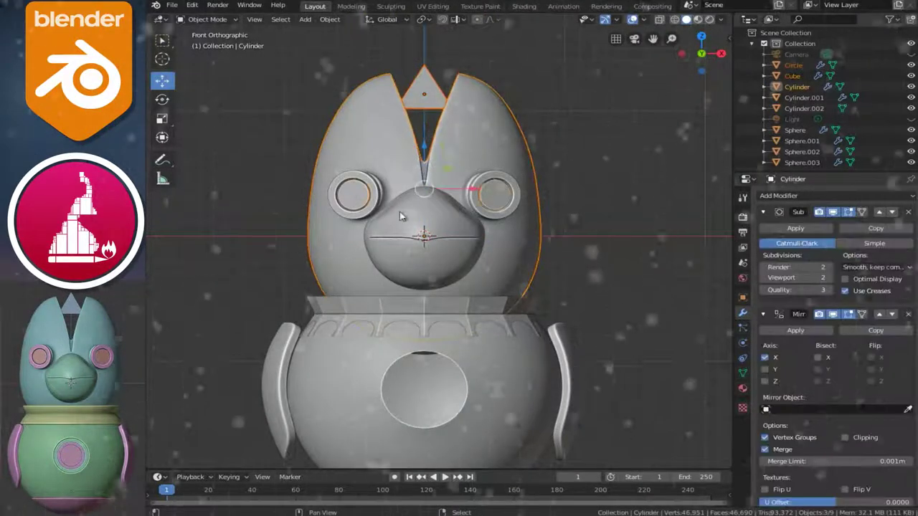
pyautogui.keyDown('shift'); pyautogui.click(509, 193); pyautogui.keyUp('shift')
pyautogui.keyDown('shift'); pyautogui.click(446, 234); pyautogui.keyUp('shift')
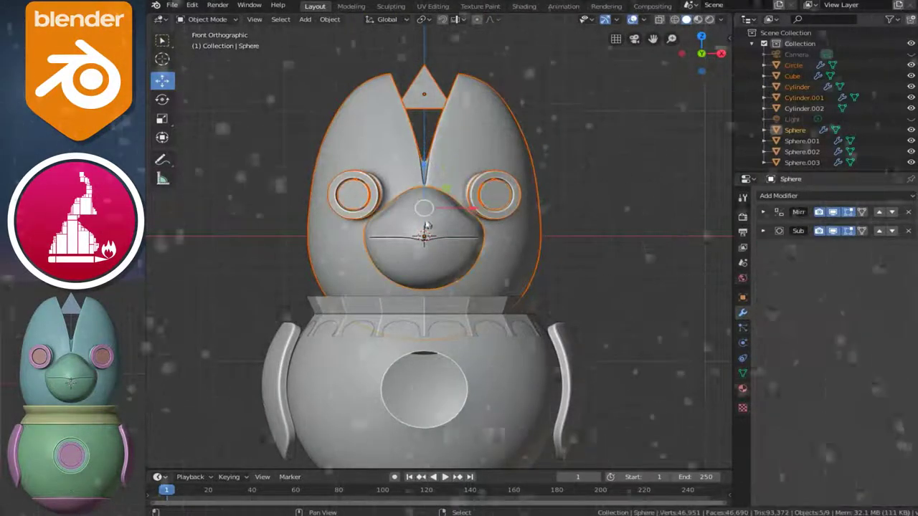
# Step: Raise the head parts 0.177 m on Z, then select the neck band and enter Edit Mode
pyautogui.press('g')
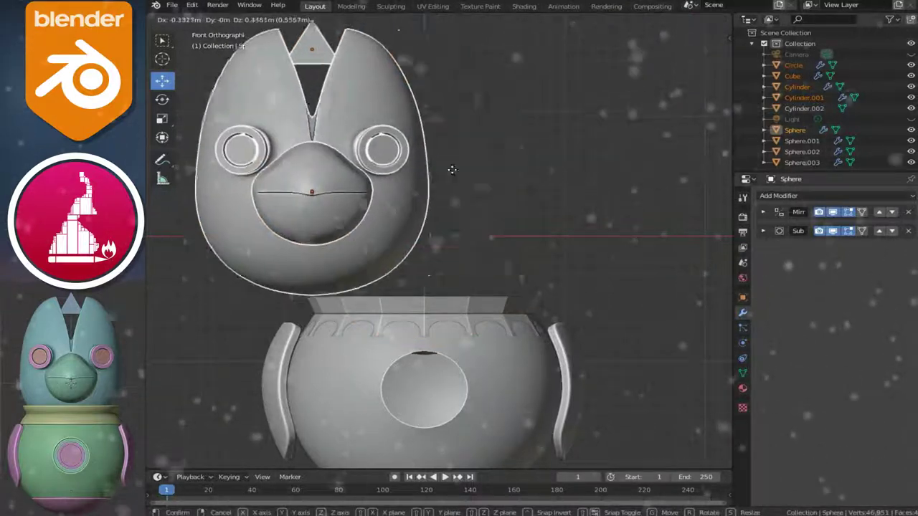
pyautogui.press('Escape')
pyautogui.press('g')
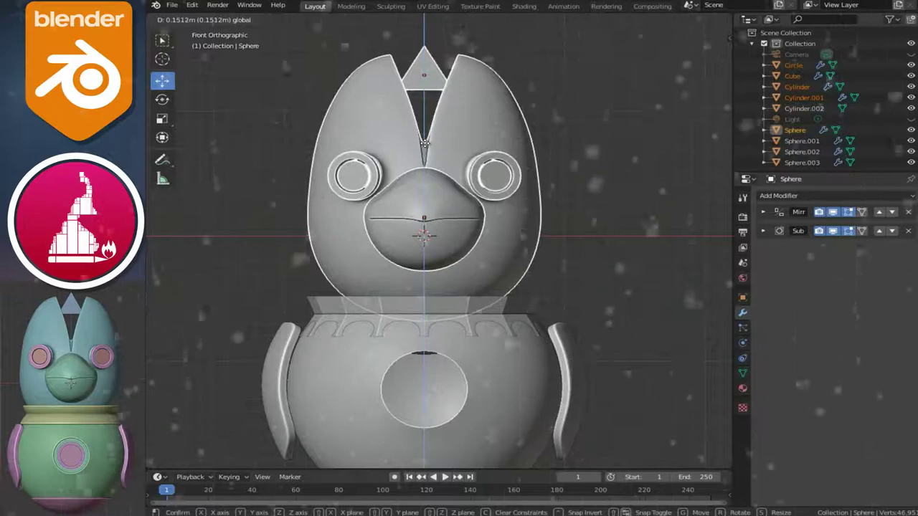
pyautogui.click(424, 140)
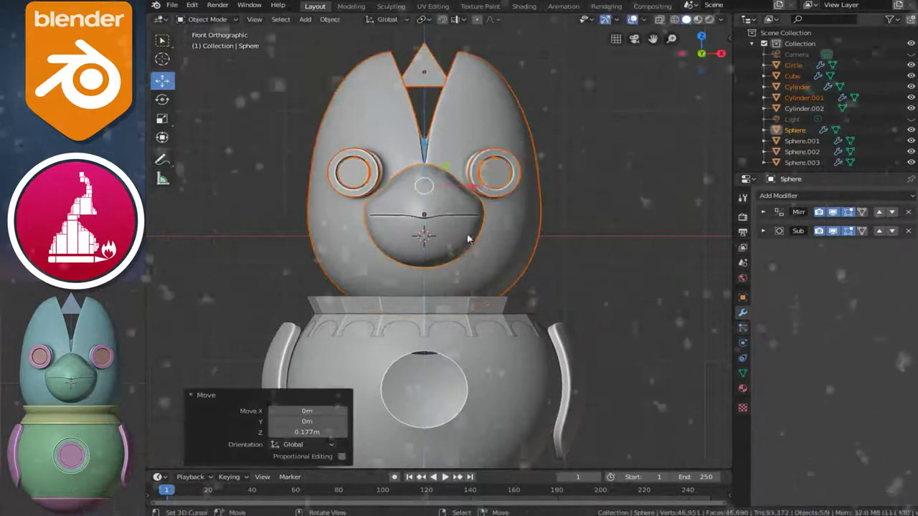
pyautogui.scroll(1, 473, 272)
pyautogui.scroll(1, 452, 283)
pyautogui.keyDown('shift'); pyautogui.click(481, 259); pyautogui.keyUp('shift')
pyautogui.click(480, 259)
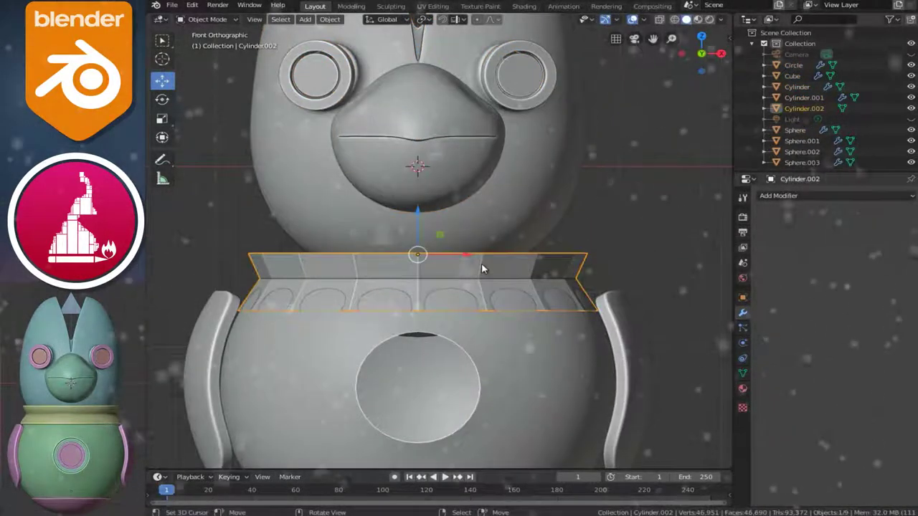
pyautogui.press('Tab')
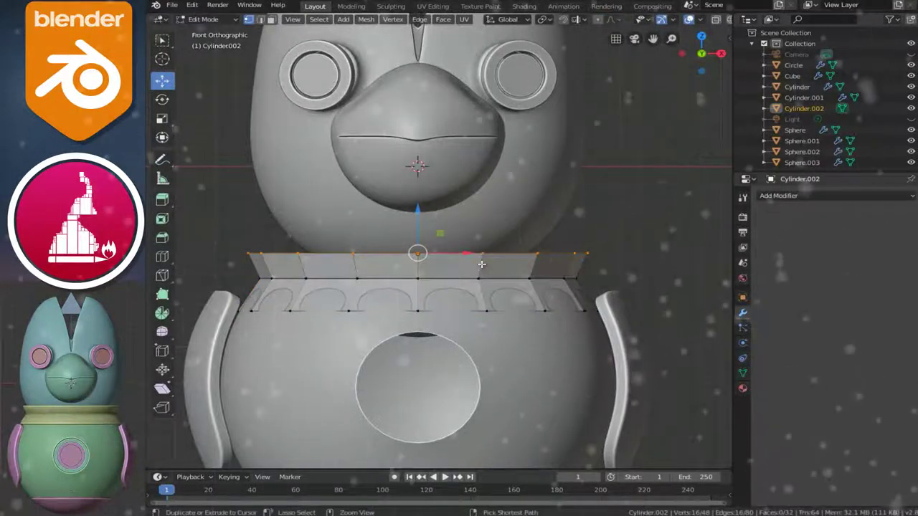
# Step: Select the whole band in X-ray, raise it 0.0792 m on Z, and shrink it narrower
pyautogui.hotkey('alt', 'z')
pyautogui.press('KP_Decimal')
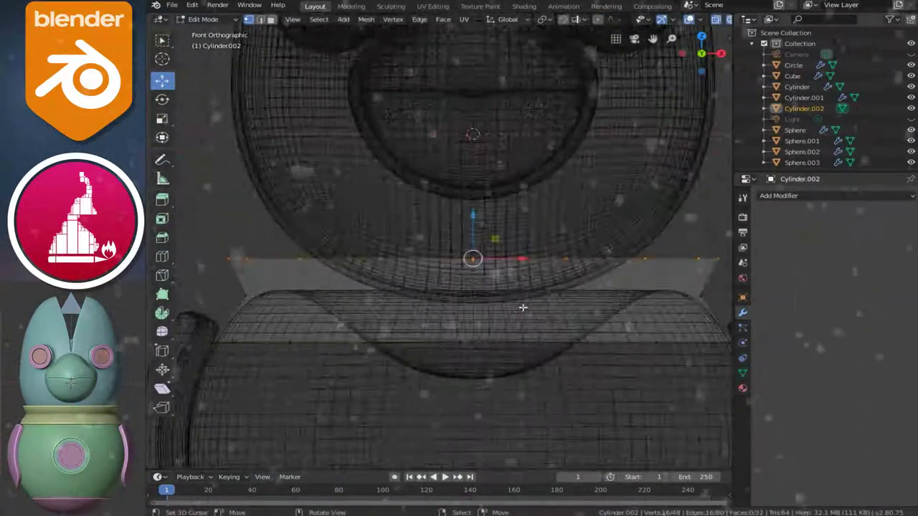
pyautogui.click(479, 242)
pyautogui.hotkey('ctrl', 'l')
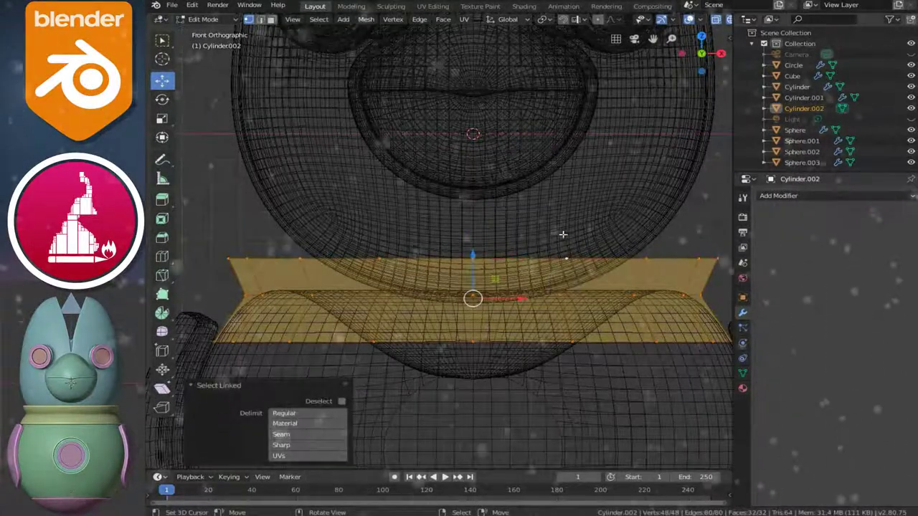
pyautogui.press('g')
pyautogui.press('z')
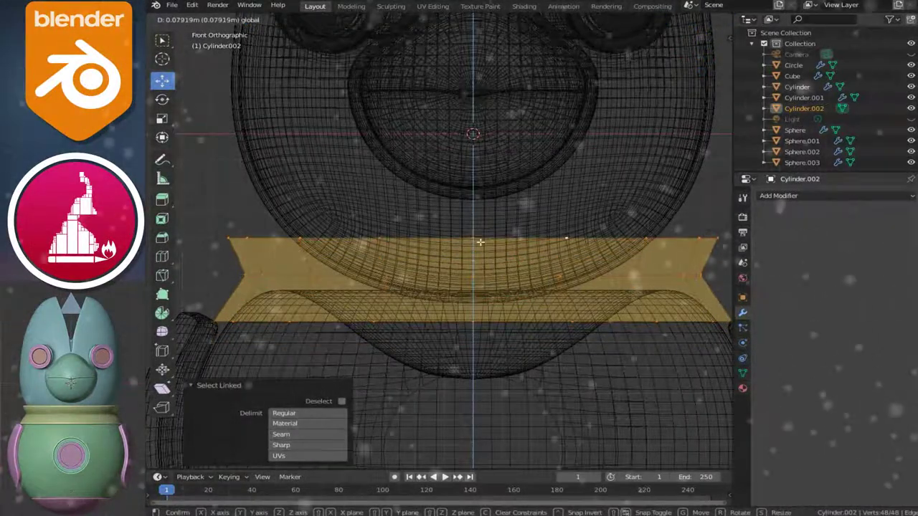
pyautogui.click(474, 238)
pyautogui.press('s')
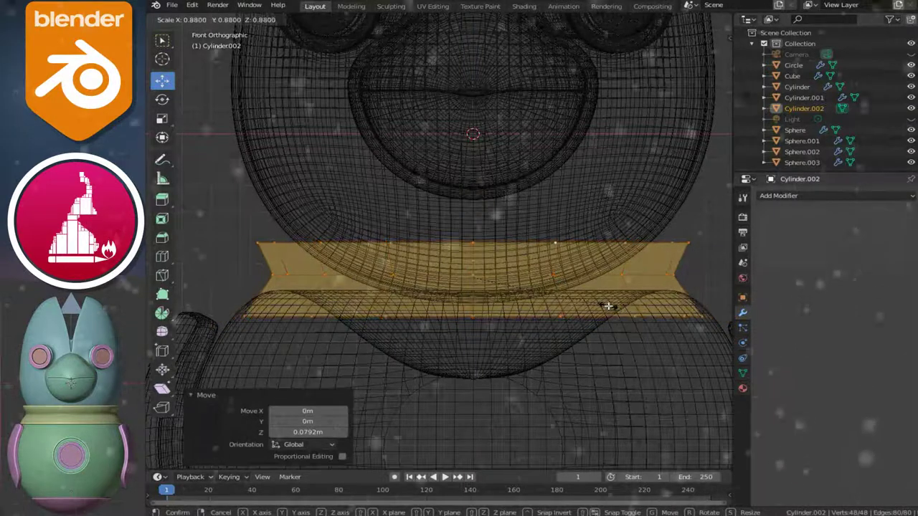
pyautogui.click(620, 309)
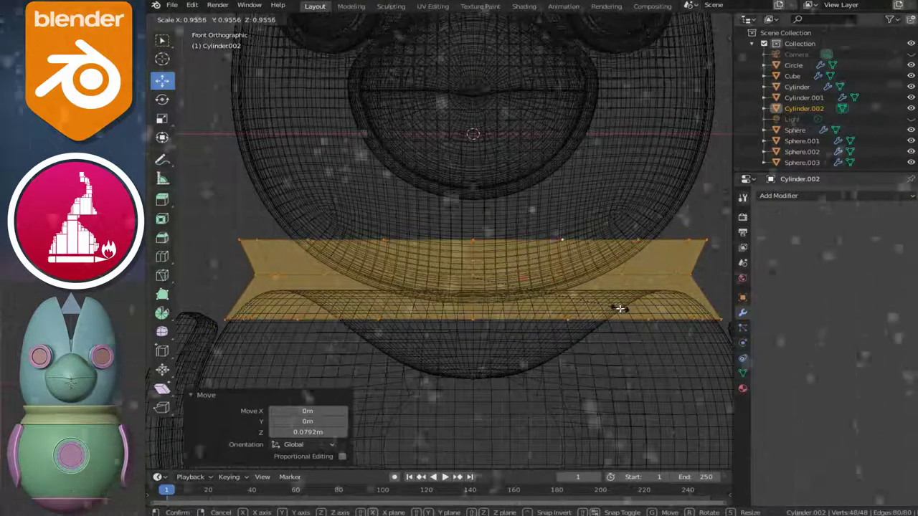
# Step: Widen the band's lower edge loop to 1.026, return to Object Mode, and select the body sphere
pyautogui.keyDown('alt'); pyautogui.click(474, 240); pyautogui.keyUp('alt')
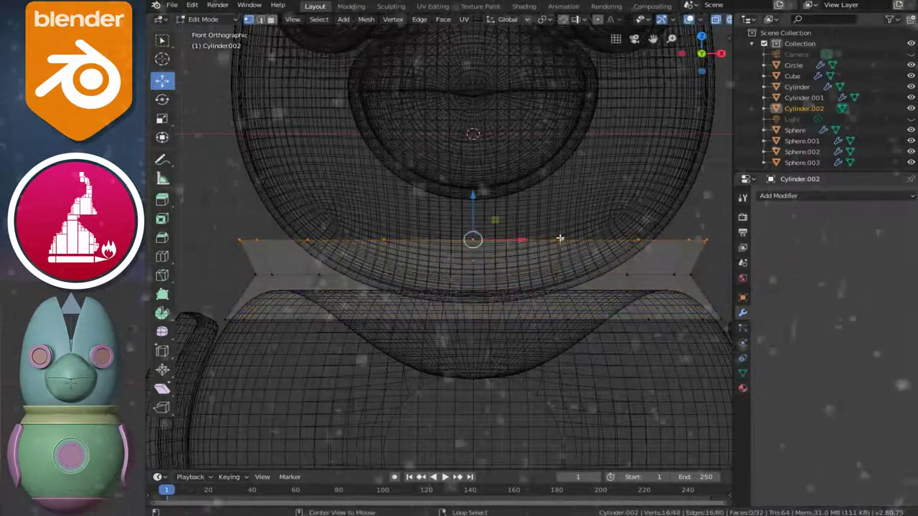
pyautogui.keyDown('alt'); pyautogui.click(580, 279); pyautogui.keyUp('alt')
pyautogui.press('s')
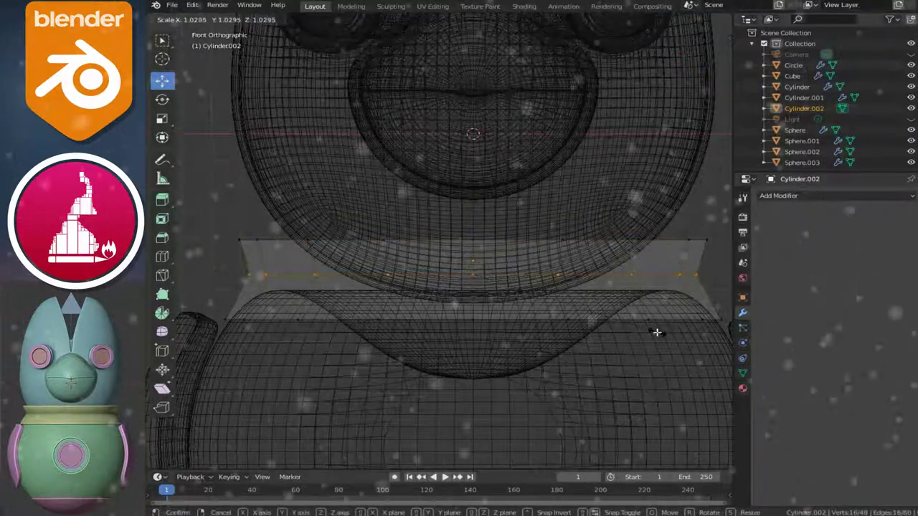
pyautogui.click(656, 331)
pyautogui.hotkey('shift', 'z')
pyautogui.scroll(-2, 584, 325)
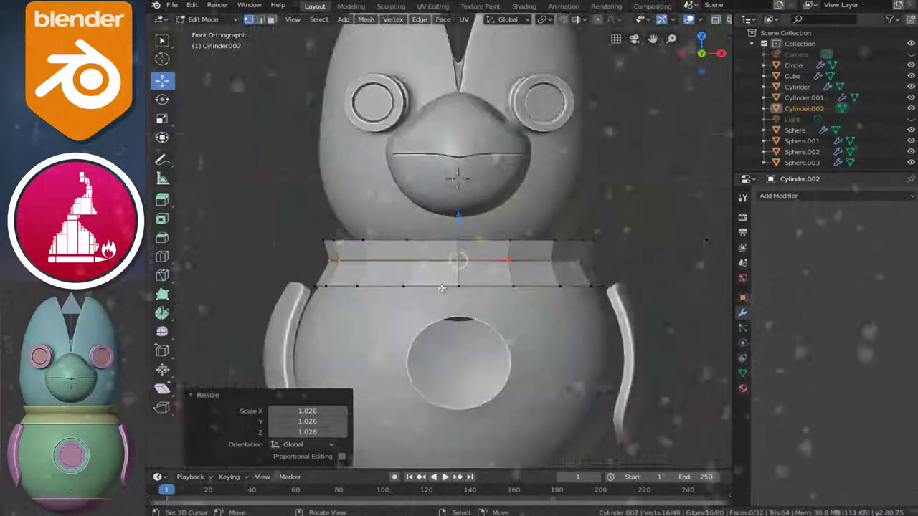
pyautogui.press('Tab')
pyautogui.scroll(-2, 528, 321)
pyautogui.click(528, 320)
pyautogui.scroll(4, 471, 260)
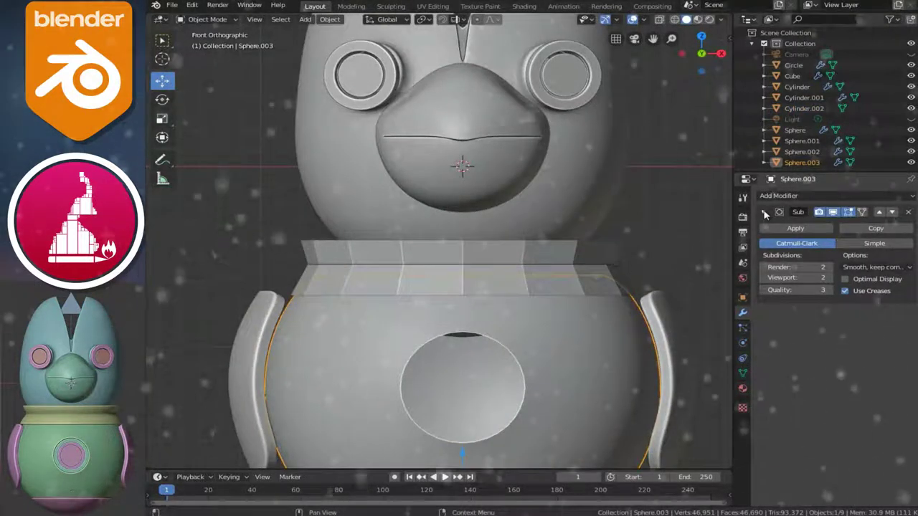
# Step: Add Solidify modifiers to the body sphere and the neck band
pyautogui.click(781, 195)
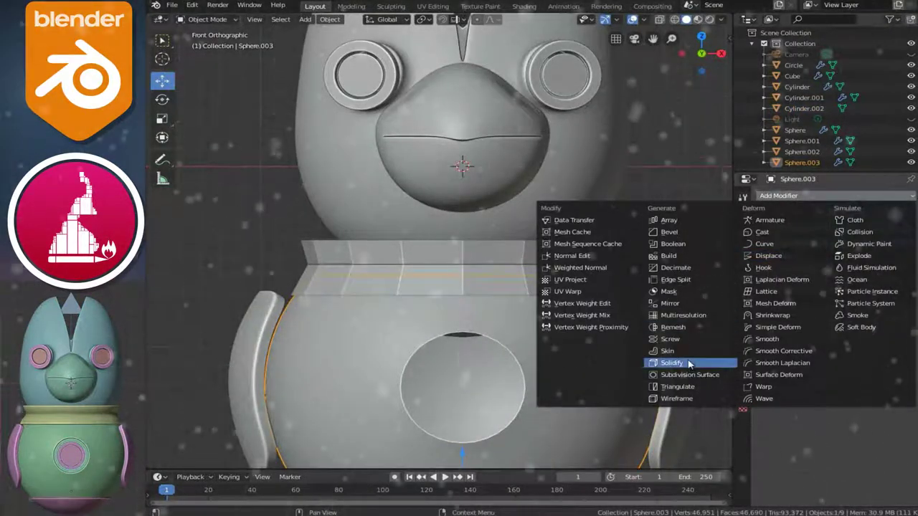
pyautogui.click(687, 362)
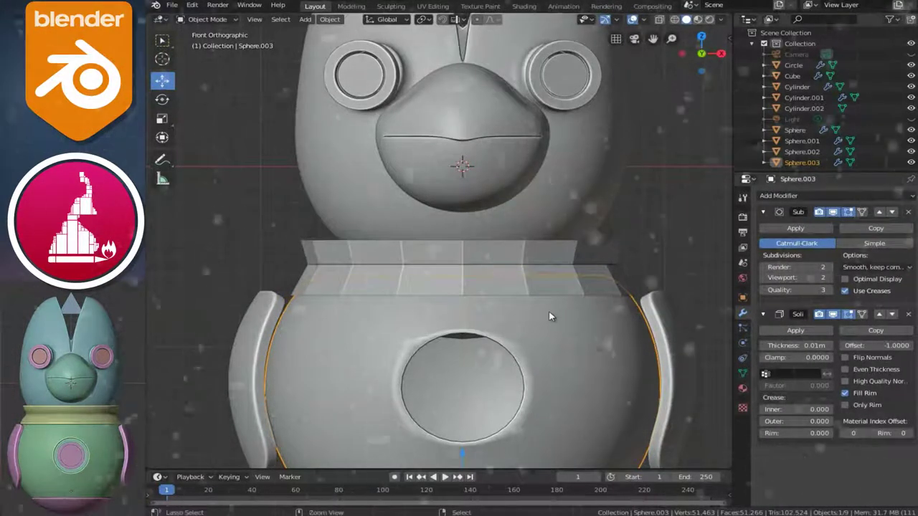
pyautogui.click(530, 281)
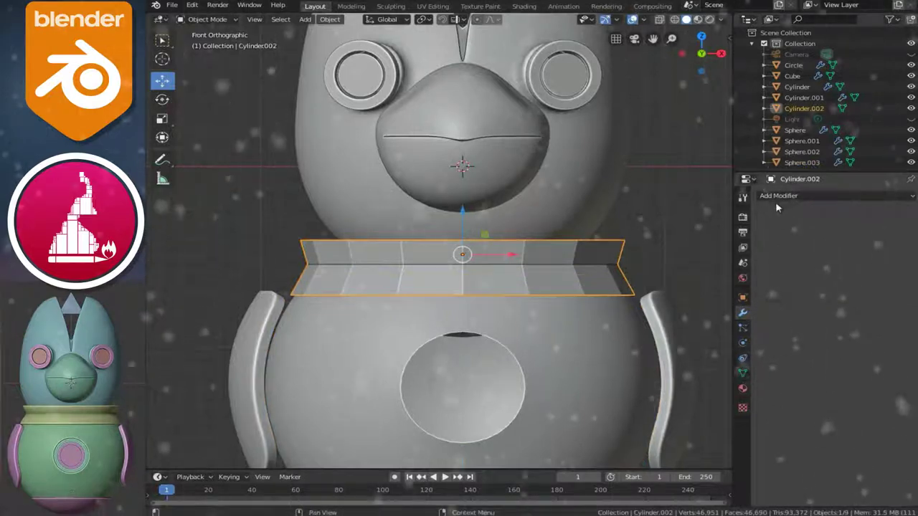
pyautogui.click(780, 196)
pyautogui.click(671, 363)
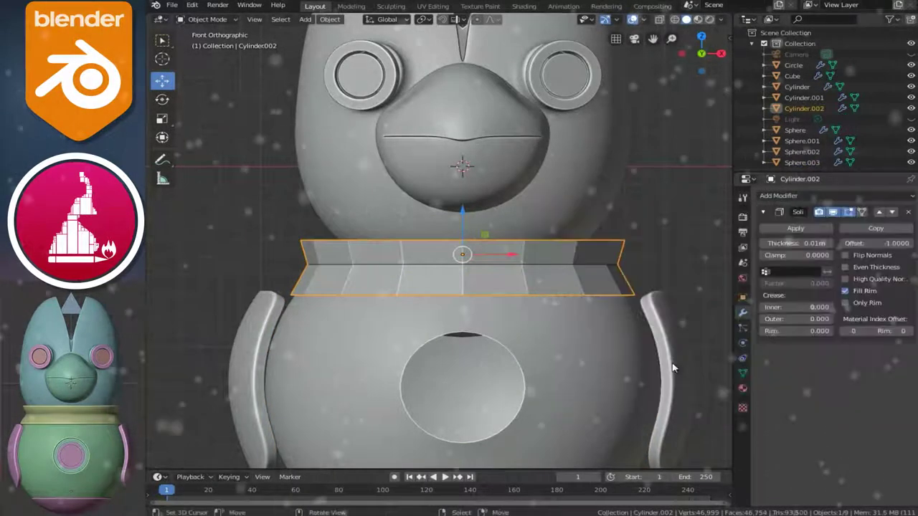
# Step: Set the collar's Solidify thickness to 0.09 m, raise it slightly, and enter Edit Mode
pyautogui.moveTo(780, 244); pyautogui.dragTo(790, 245)
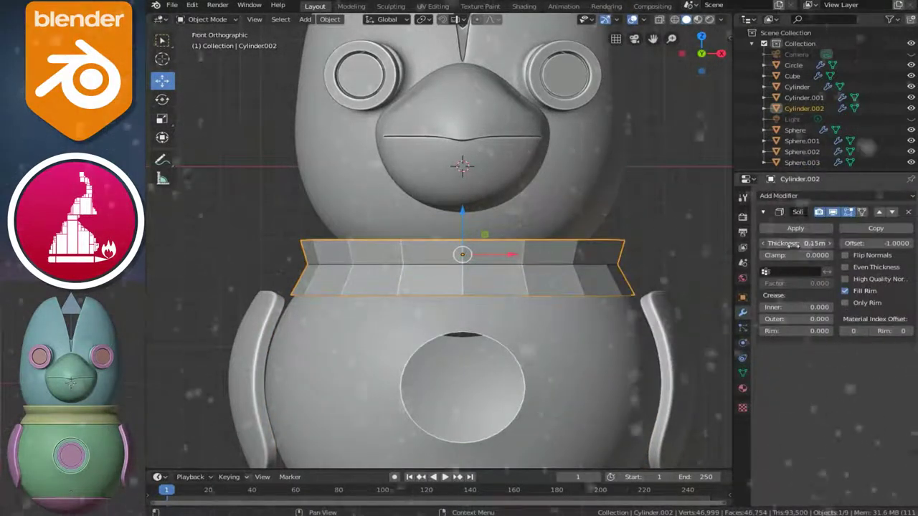
pyautogui.moveTo(424, 303); pyautogui.dragTo(393, 299, button='middle')
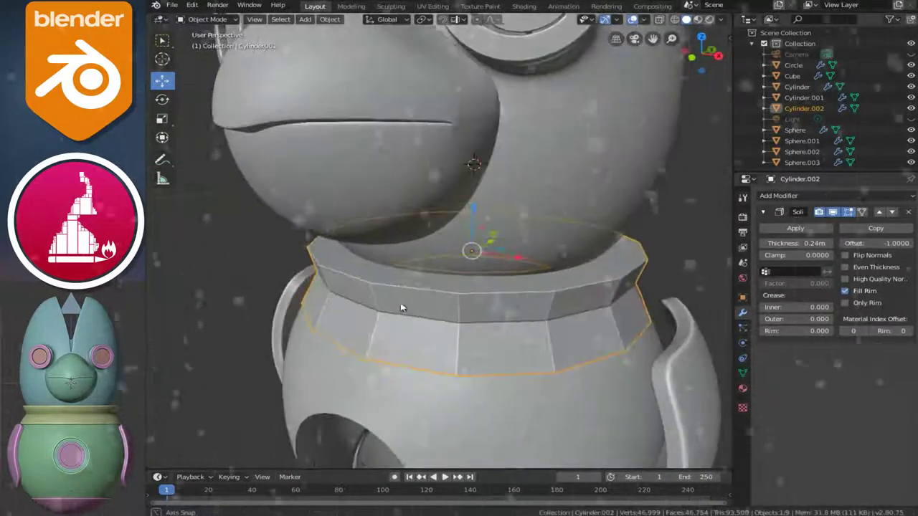
pyautogui.moveTo(780, 244); pyautogui.dragTo(773, 243)
pyautogui.moveTo(459, 272); pyautogui.dragTo(452, 218, button='middle')
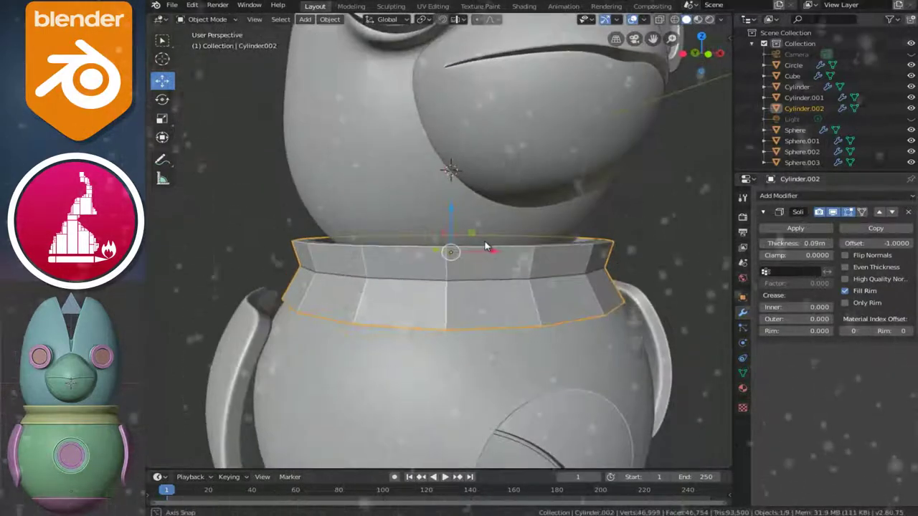
pyautogui.moveTo(452, 218); pyautogui.dragTo(453, 209)
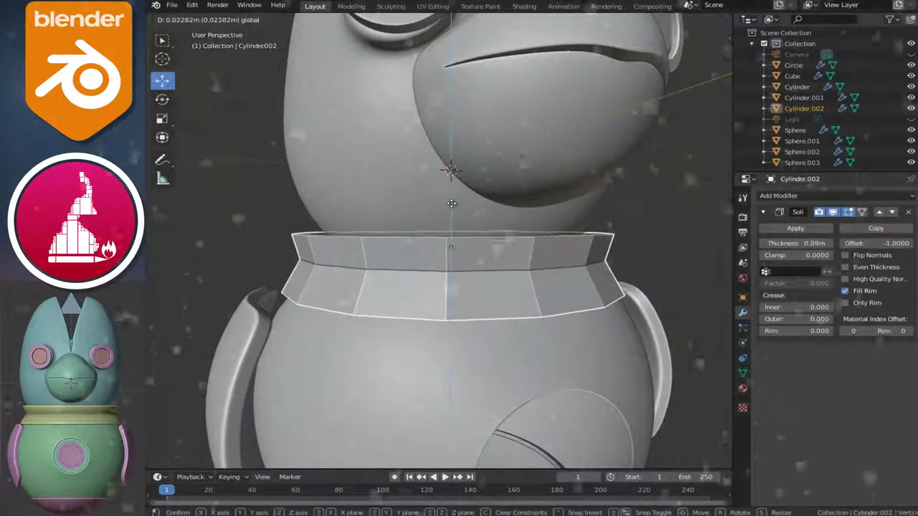
pyautogui.moveTo(462, 264); pyautogui.dragTo(436, 263, button='middle')
pyautogui.press('Tab')
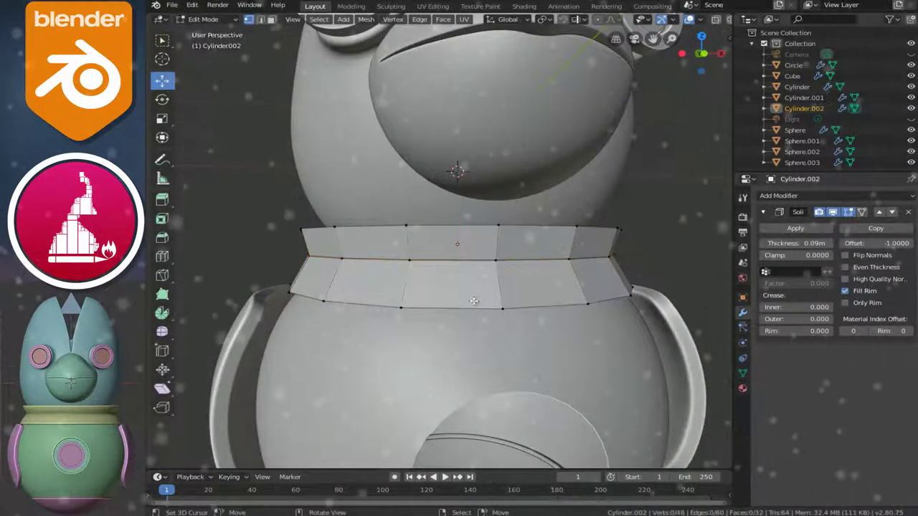
# Step: Stretch the whole collar band to 1.097 on Z
pyautogui.press('a')
pyautogui.press('s')
pyautogui.press('z')
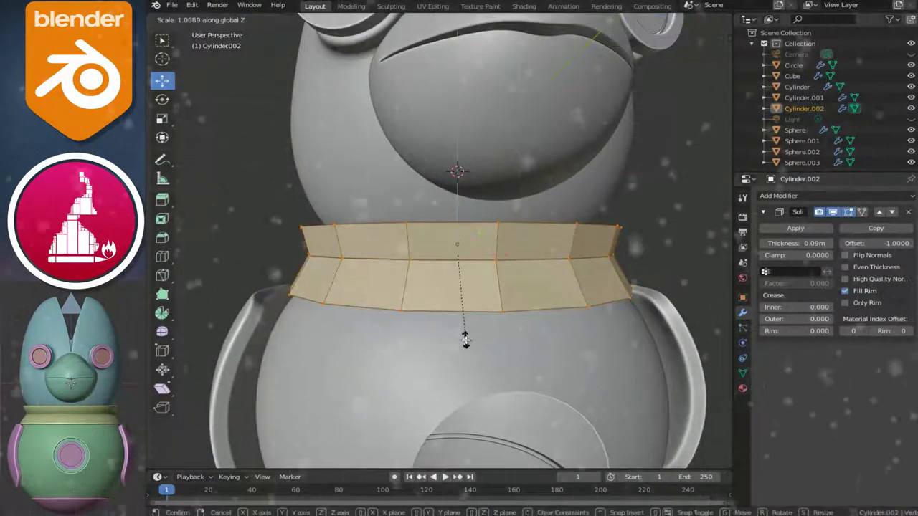
pyautogui.click(465, 342)
# Step: Cut two horizontal edge loops near the upper and lower rims, then view the whole character
pyautogui.hotkey('ctrl', 'r')
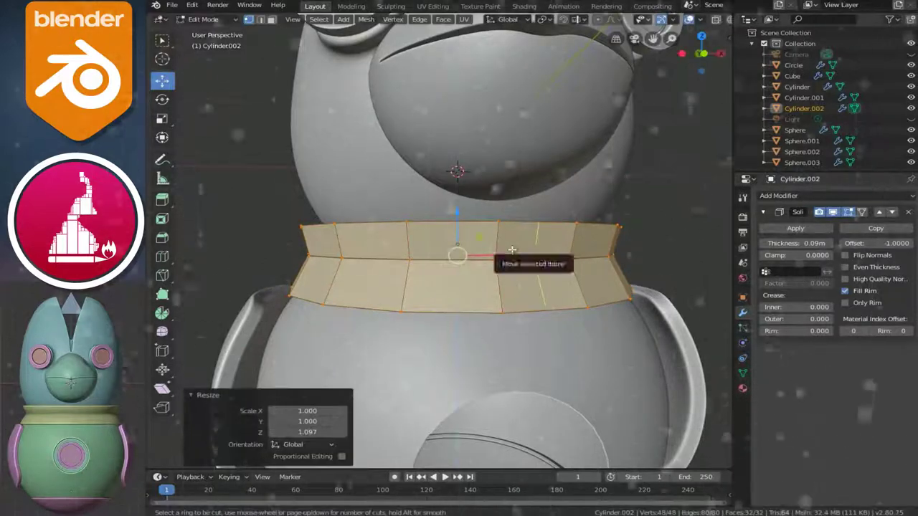
pyautogui.click(487, 246)
pyautogui.click(487, 244)
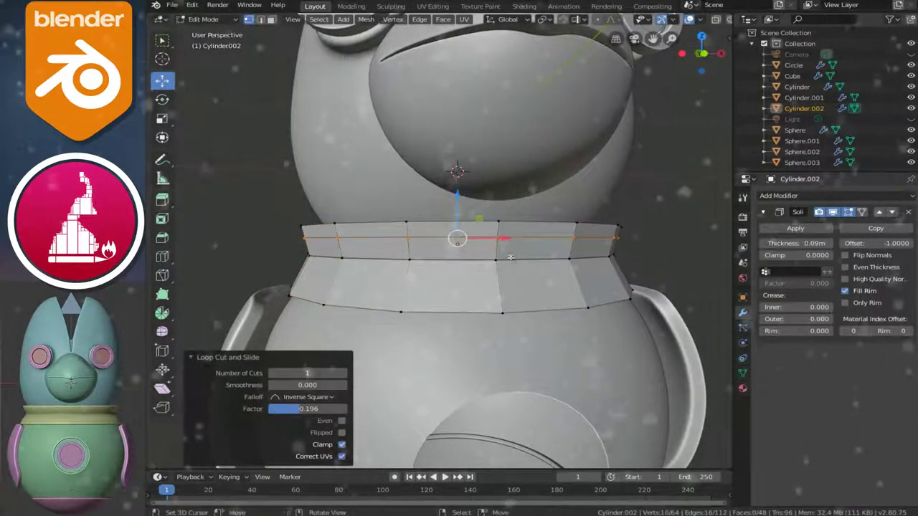
pyautogui.click(518, 292)
pyautogui.click(519, 299)
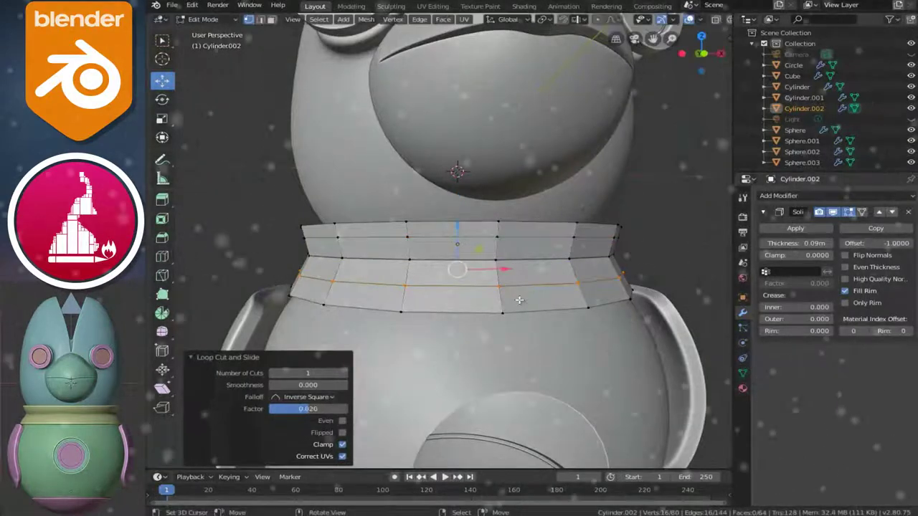
pyautogui.press('Tab')
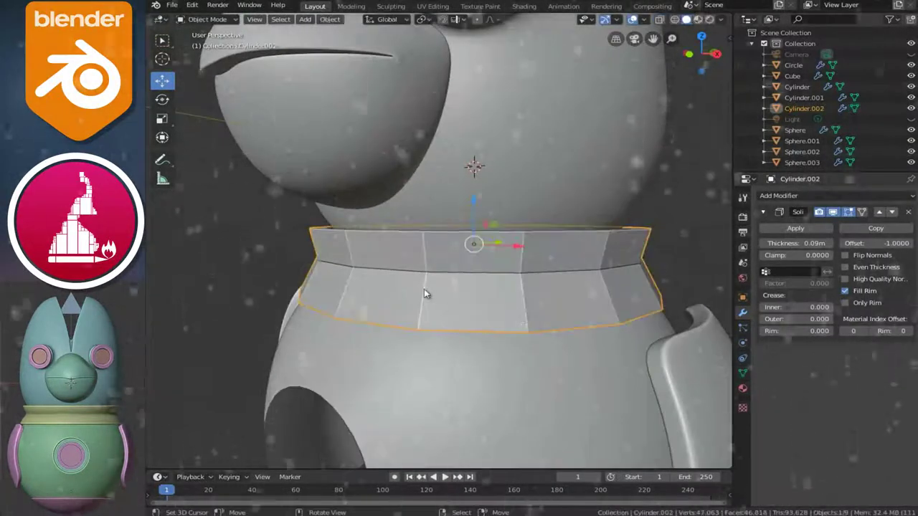
pyautogui.scroll(-4, 423, 289)
pyautogui.moveTo(489, 269); pyautogui.dragTo(539, 238, button='middle')
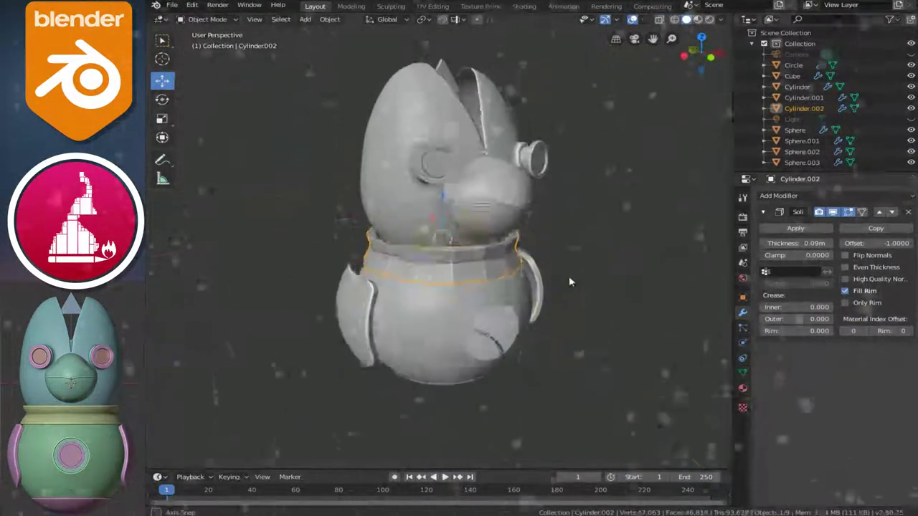
# Step: Add a Subdivision Surface modifier with viewport level 2 to the collar
pyautogui.click(763, 211)
pyautogui.click(774, 198)
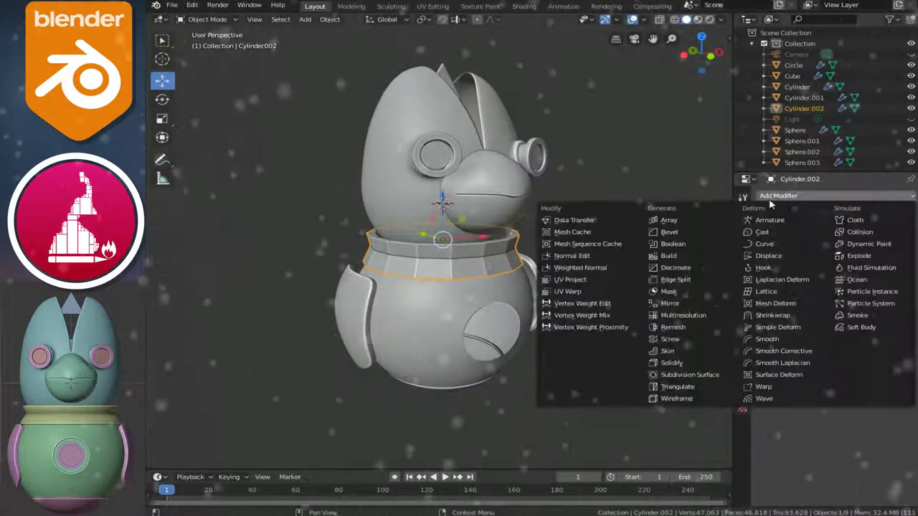
pyautogui.click(674, 380)
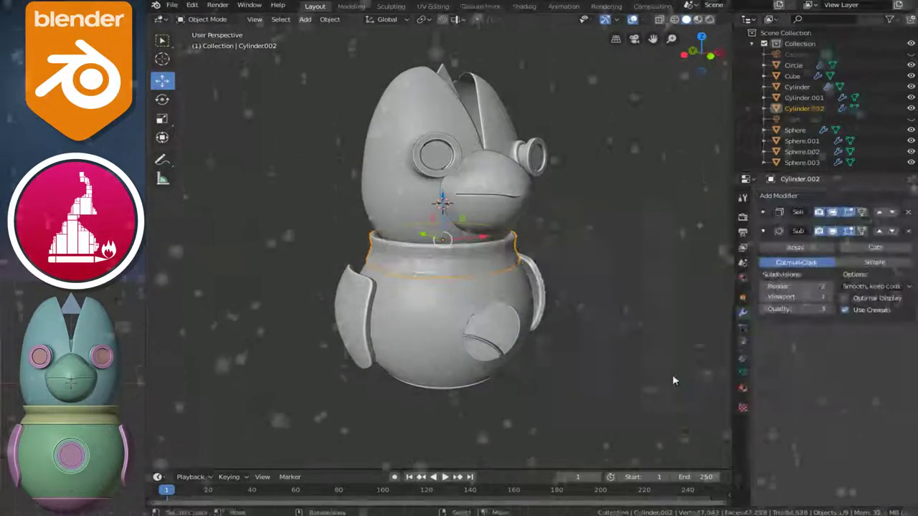
pyautogui.click(829, 297)
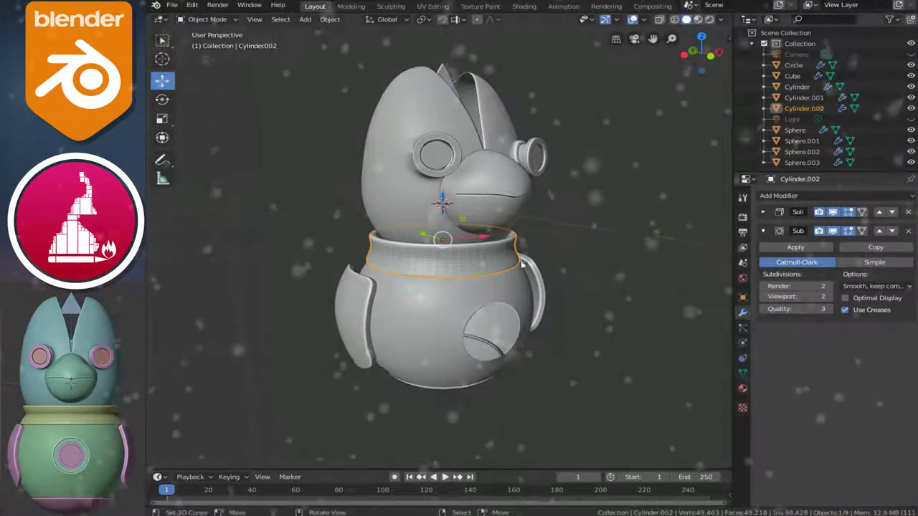
pyautogui.scroll(4, 563, 271)
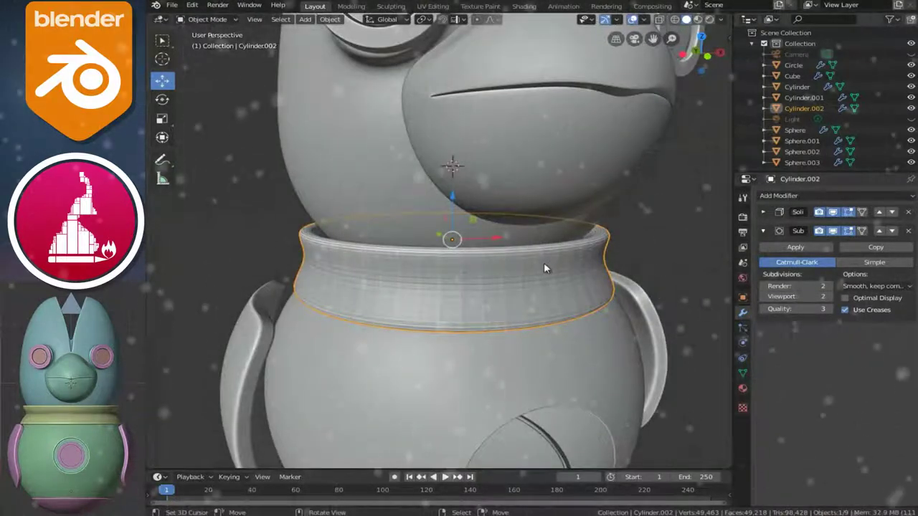
# Step: Shade the collar smooth and enter Edit Mode in front view
pyautogui.rightClick(544, 263)
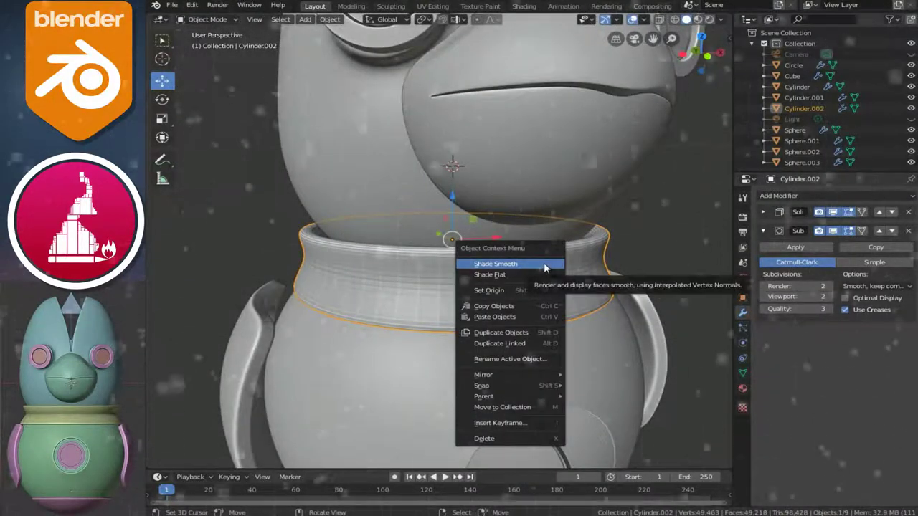
pyautogui.click(496, 263)
pyautogui.moveTo(500, 260); pyautogui.dragTo(565, 299, button='middle')
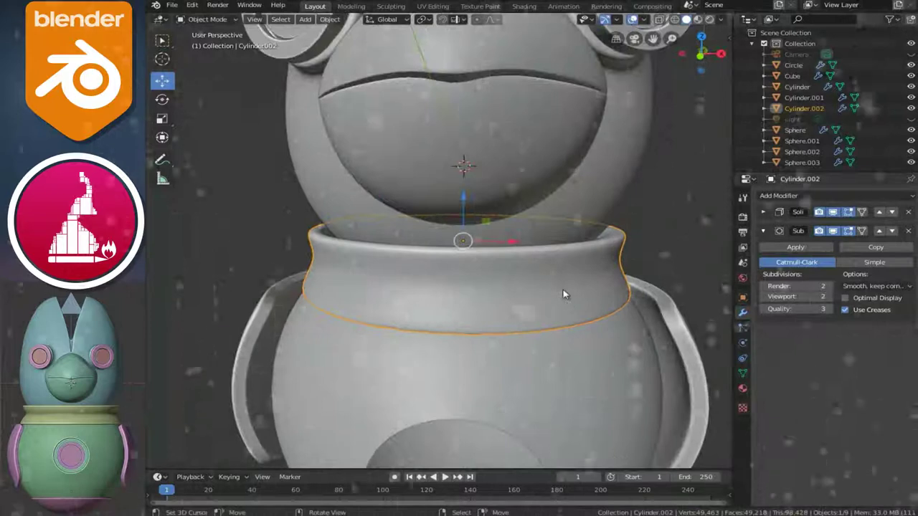
pyautogui.press('KP_1')
pyautogui.scroll(1, 575, 279)
pyautogui.scroll(3, 575, 279)
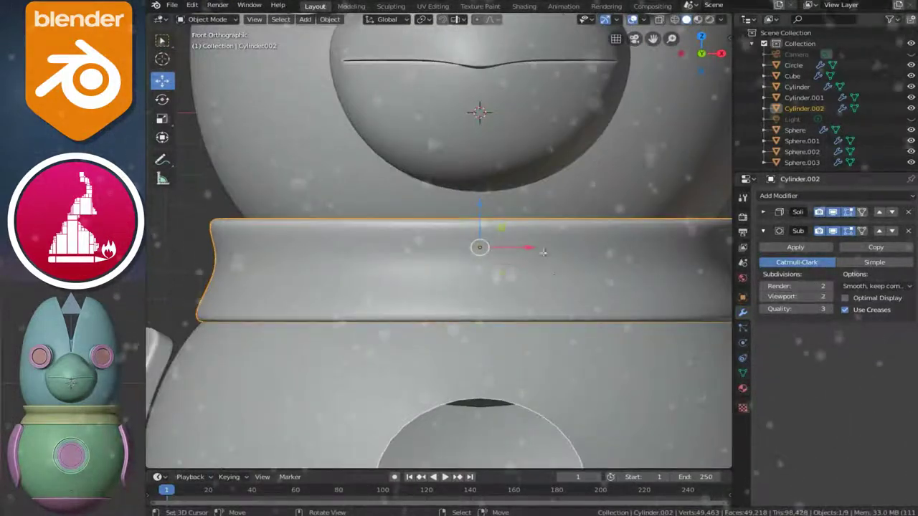
pyautogui.press('Tab')
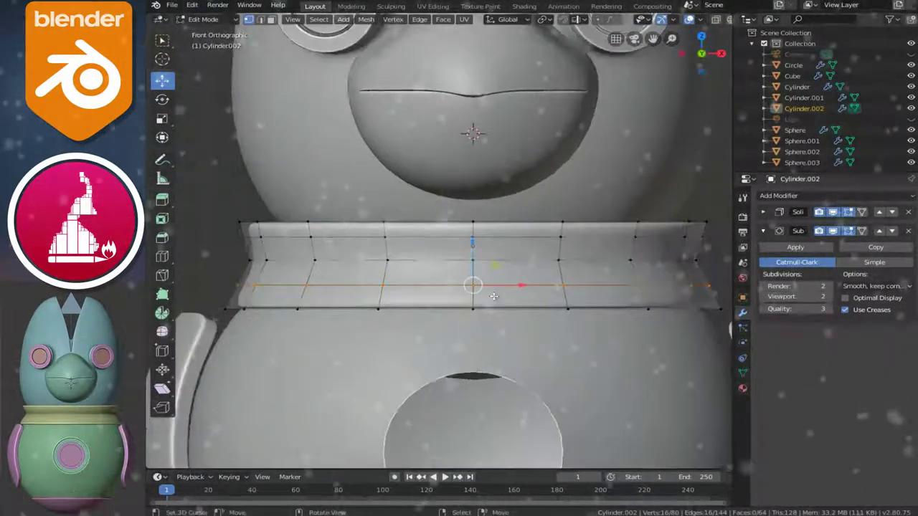
# Step: Increase the collar's Solidify modifier thickness to 0.14 m
pyautogui.moveTo(458, 301); pyautogui.dragTo(425, 325, button='middle')
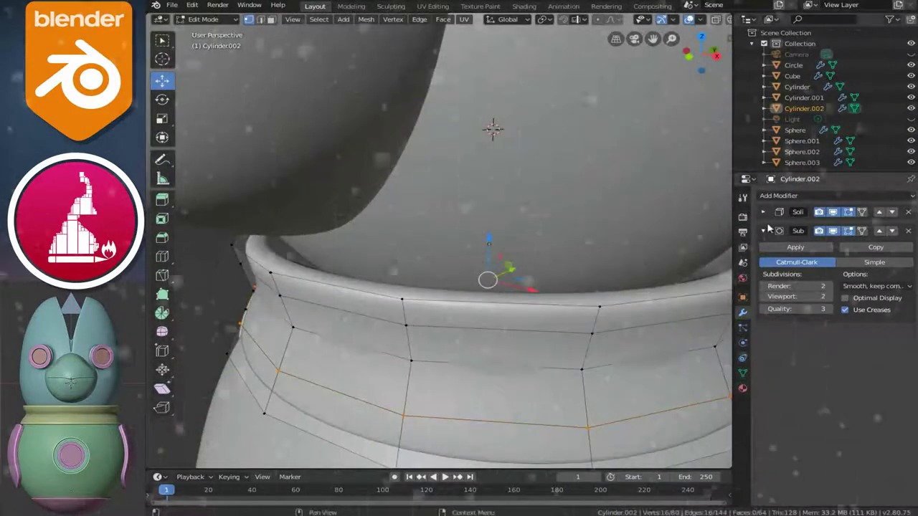
pyautogui.click(764, 229)
pyautogui.click(763, 212)
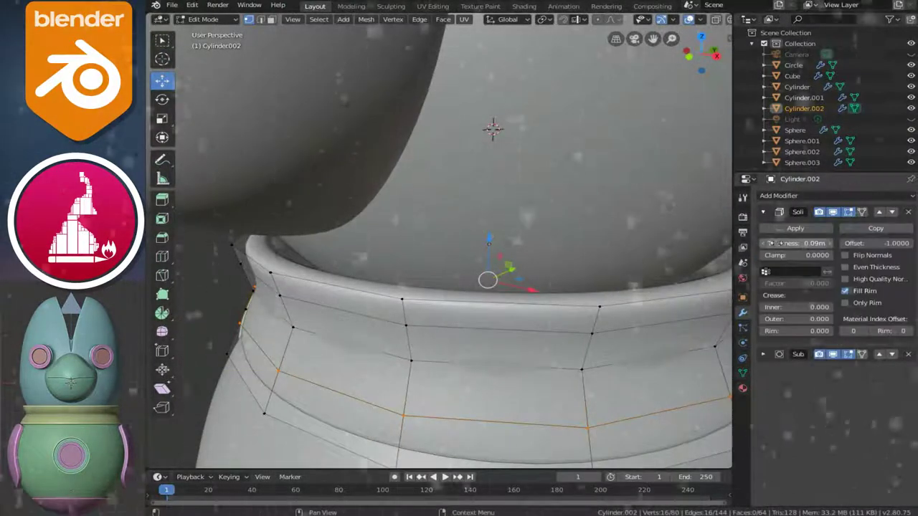
pyautogui.moveTo(778, 244); pyautogui.dragTo(781, 245)
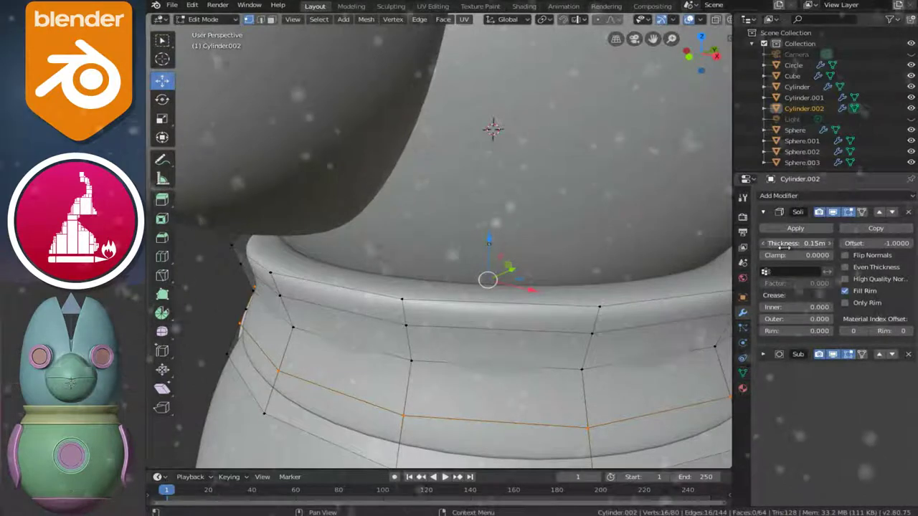
# Step: Add two edge loops to the collar, one just below the top rim and one near the base
pyautogui.moveTo(545, 402); pyautogui.dragTo(559, 466, button='middle')
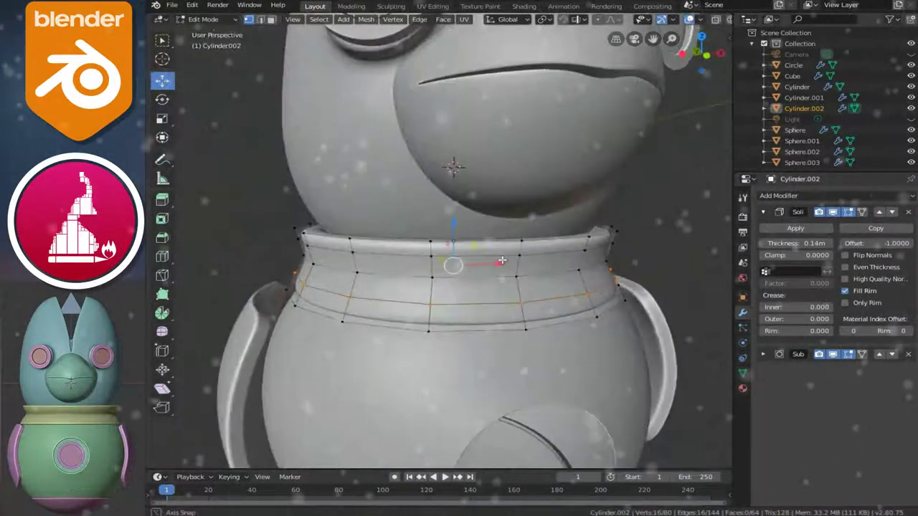
pyautogui.scroll(3, 558, 466)
pyautogui.scroll(2, 536, 254)
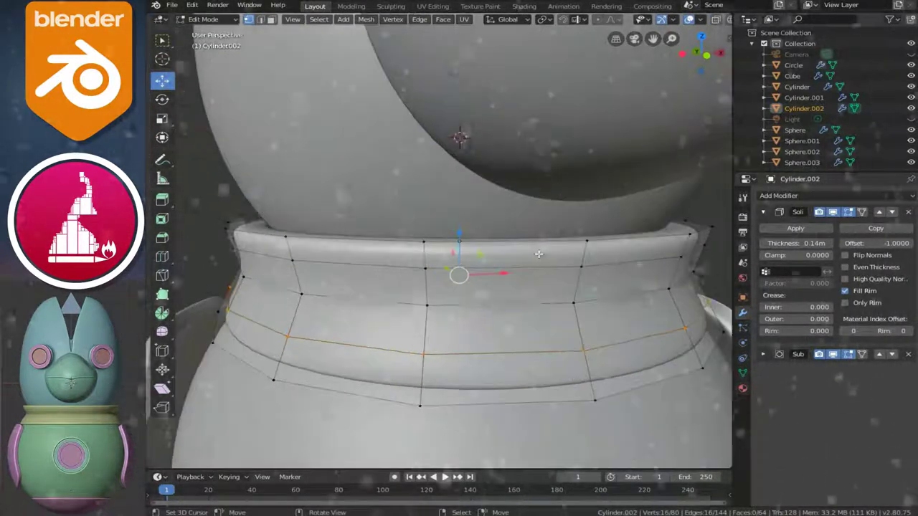
pyautogui.hotkey('ctrl', 'r')
pyautogui.click(575, 256)
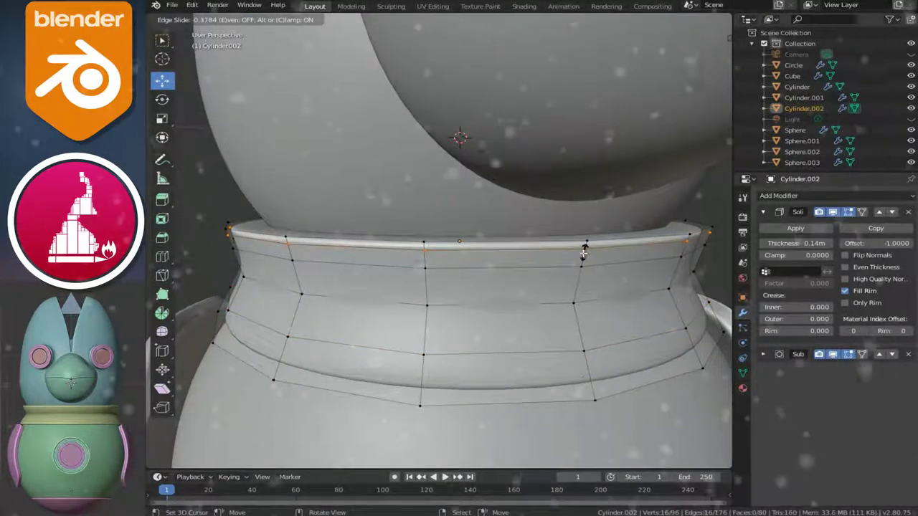
pyautogui.click(584, 251)
pyautogui.click(584, 372)
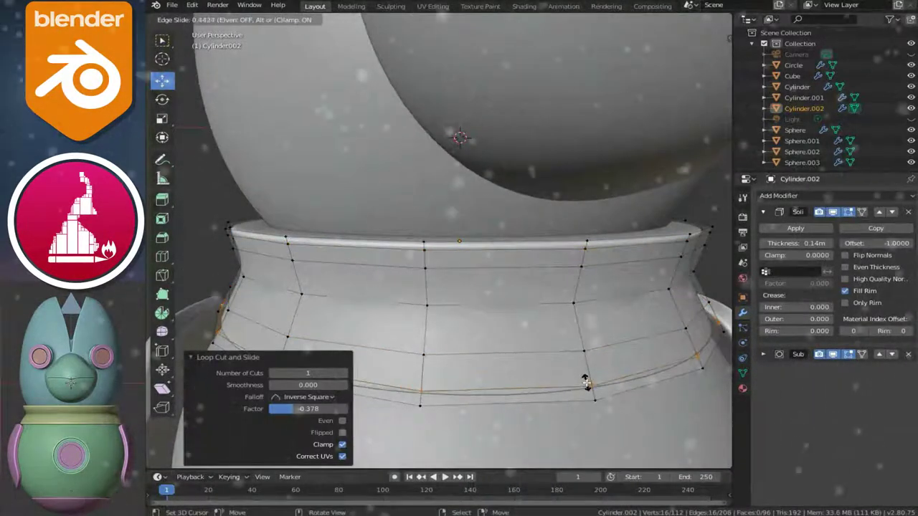
pyautogui.click(583, 379)
# Step: Pinch the collar's middle loop slightly inward by scaling it to 0.960
pyautogui.press('Tab')
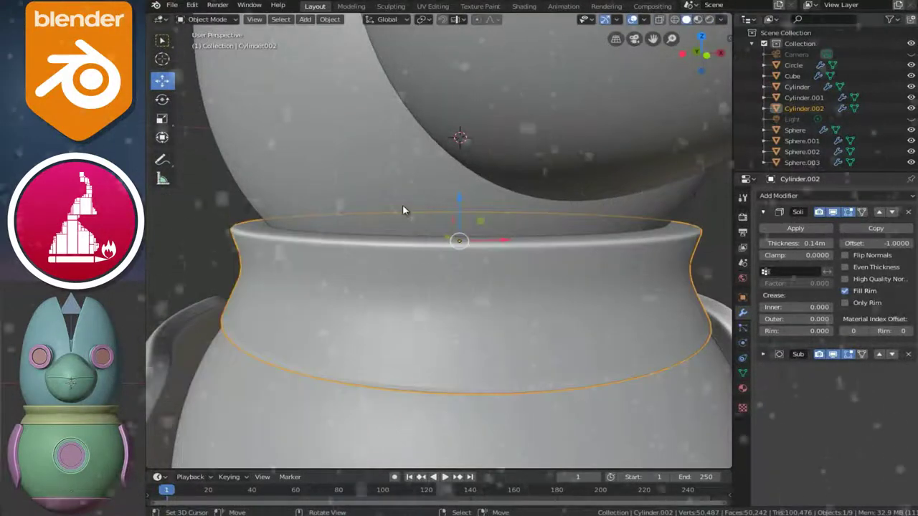
pyautogui.moveTo(543, 342); pyautogui.dragTo(494, 318, button='middle')
pyautogui.press('Tab')
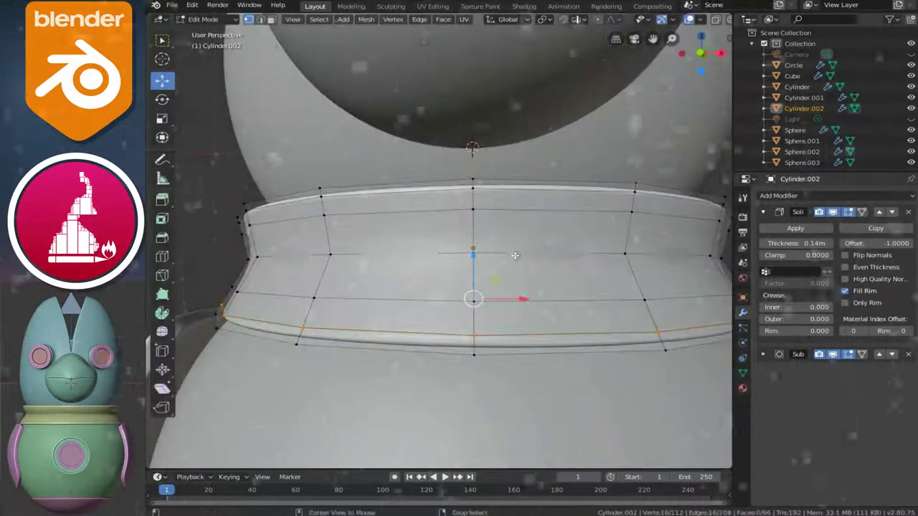
pyautogui.press('s')
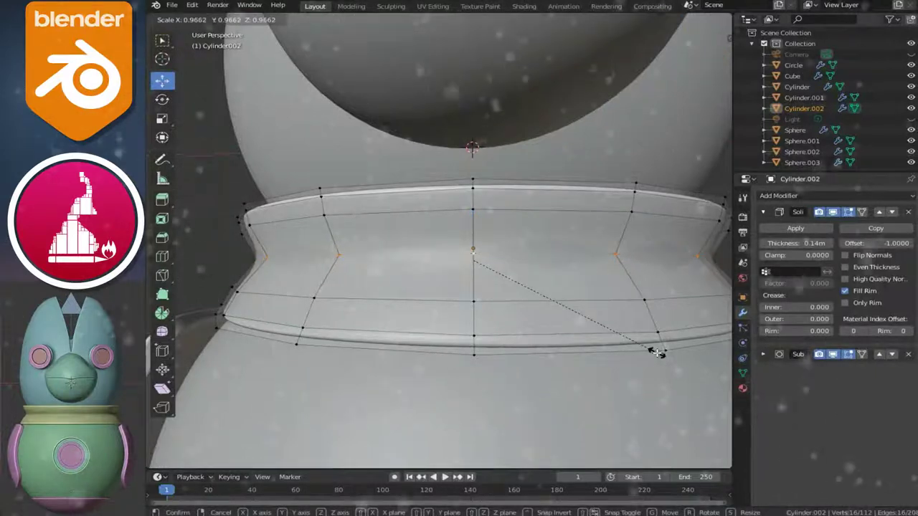
pyautogui.click(652, 351)
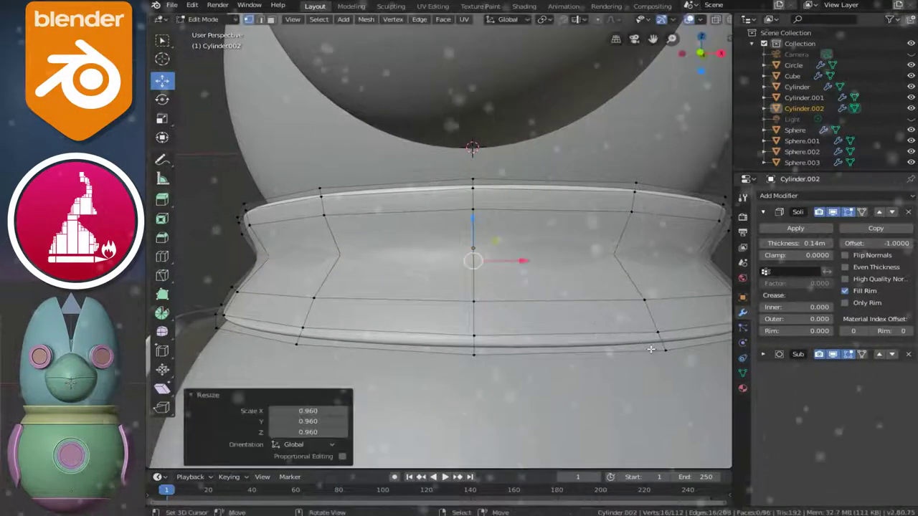
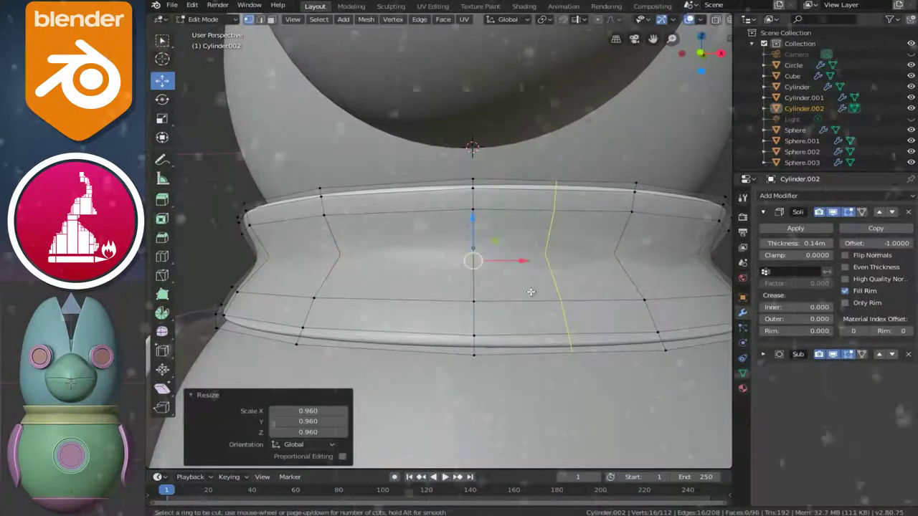
# Step: Add two extra edge loops around the neck collar band and return to Object Mode
pyautogui.click(649, 278)
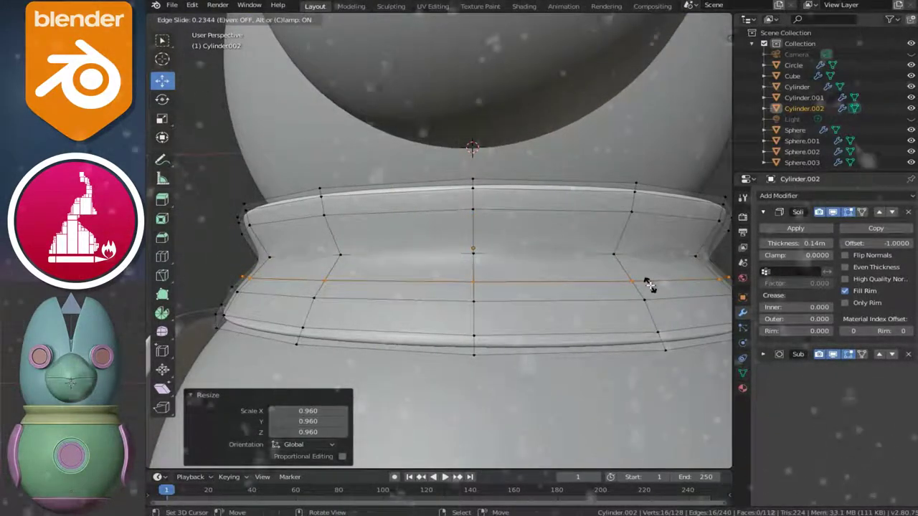
pyautogui.click(649, 285)
pyautogui.click(630, 233)
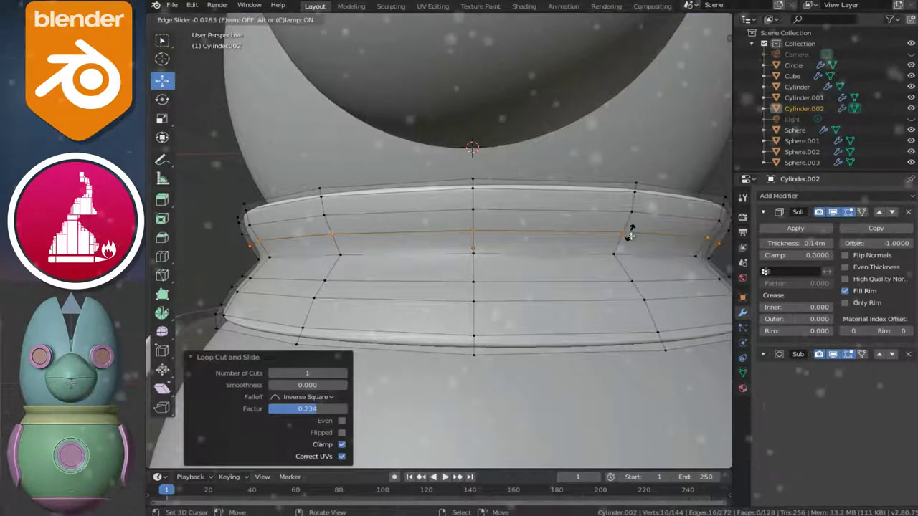
pyautogui.press('Tab')
# Step: Select the lower body sphere and orbit to a three-quarter view of the head
pyautogui.click(497, 338)
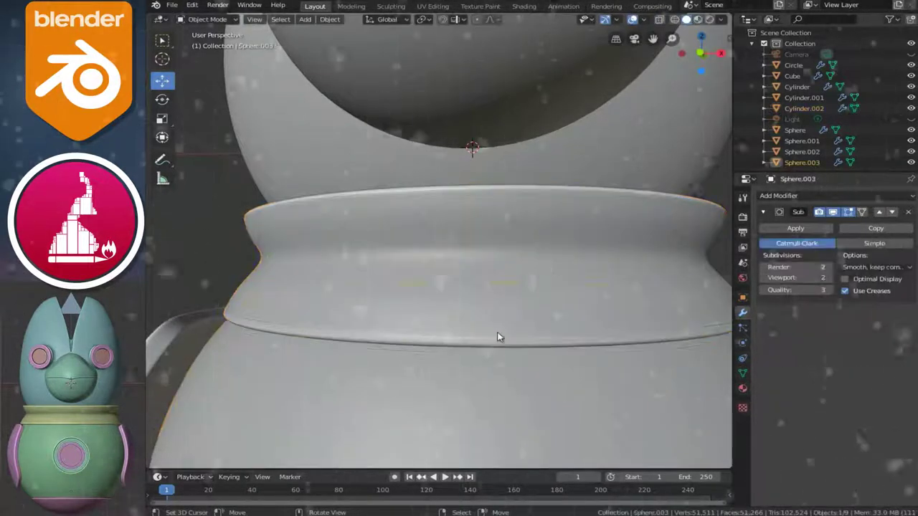
pyautogui.scroll(-5, 493, 326)
pyautogui.moveTo(455, 299)
pyautogui.mouseDown(button='middle')
pyautogui.moveTo(623, 285)
pyautogui.moveTo(431, 284)
pyautogui.moveTo(443, 301)
pyautogui.mouseUp(button='middle')
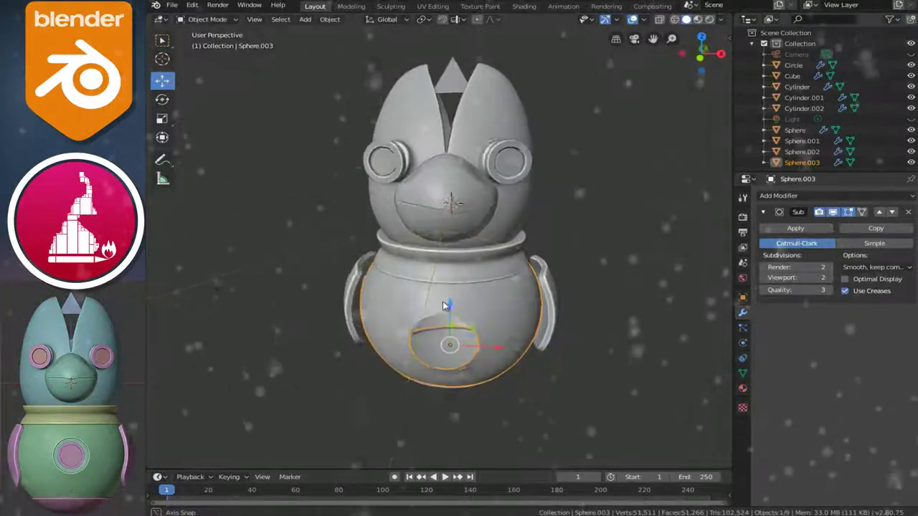
pyautogui.scroll(3, 443, 264)
pyautogui.scroll(2, 443, 264)
pyautogui.moveTo(442, 264)
pyautogui.mouseDown(button='middle')
pyautogui.moveTo(412, 296)
pyautogui.moveTo(461, 240)
pyautogui.moveTo(454, 283)
pyautogui.moveTo(539, 242)
pyautogui.moveTo(516, 263)
pyautogui.moveTo(469, 267)
pyautogui.mouseUp(button='middle')
# Step: Scale the beak sphere's whole mesh down to about 0.96 so it sits tighter on the face
pyautogui.click(470, 270)
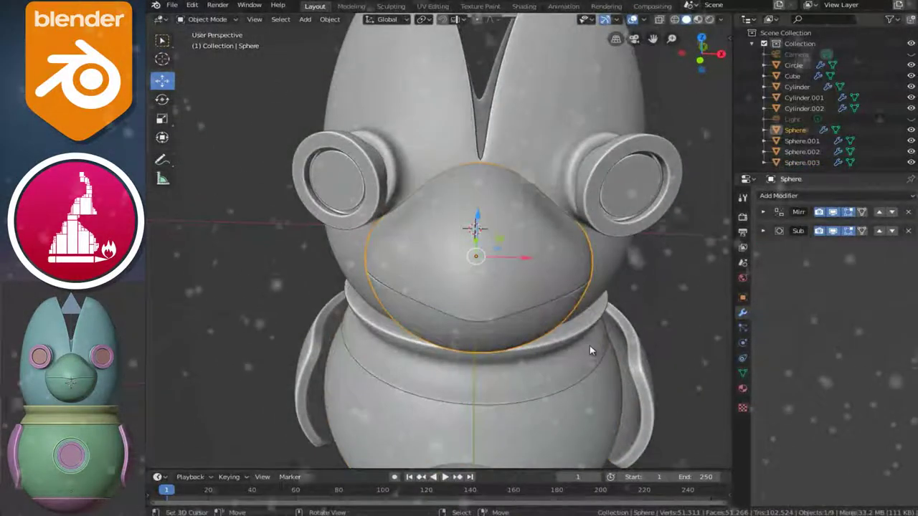
pyautogui.press('s')
pyautogui.rightClick(588, 348)
pyautogui.press('Tab')
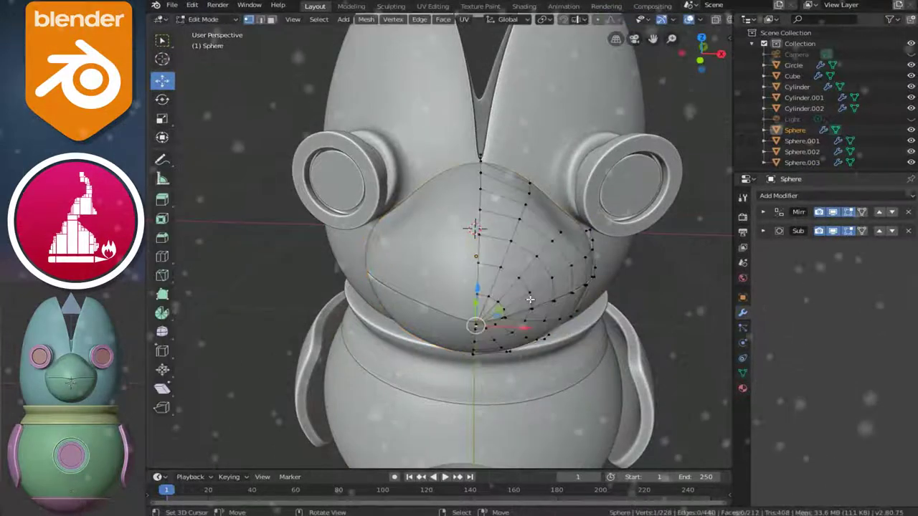
pyautogui.hotkey('ctrl', 'l')
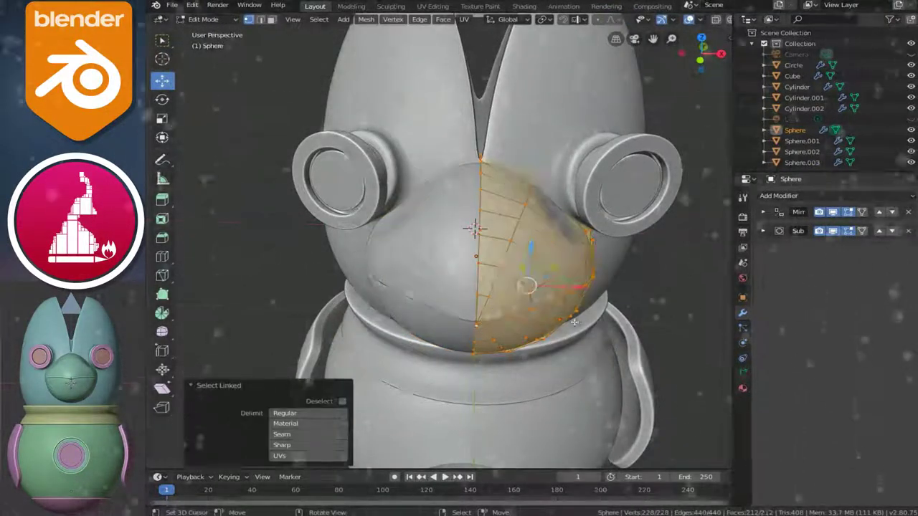
pyautogui.press('s')
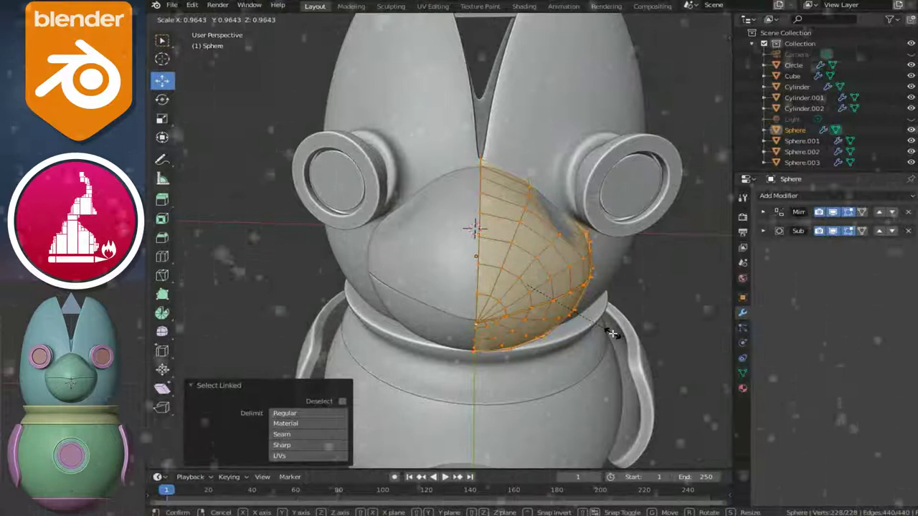
pyautogui.click(611, 333)
pyautogui.press('Tab')
pyautogui.moveTo(497, 349)
pyautogui.mouseDown(button='middle')
pyautogui.moveTo(540, 331)
pyautogui.moveTo(482, 326)
pyautogui.moveTo(498, 291)
pyautogui.moveTo(487, 306)
pyautogui.moveTo(498, 307)
pyautogui.moveTo(472, 307)
pyautogui.moveTo(487, 247)
pyautogui.moveTo(535, 241)
pyautogui.moveTo(484, 266)
pyautogui.mouseUp(button='middle')
# Step: Flatten the neck collar vertically to 0.911 and nudge it slightly down
pyautogui.press('KP_1')
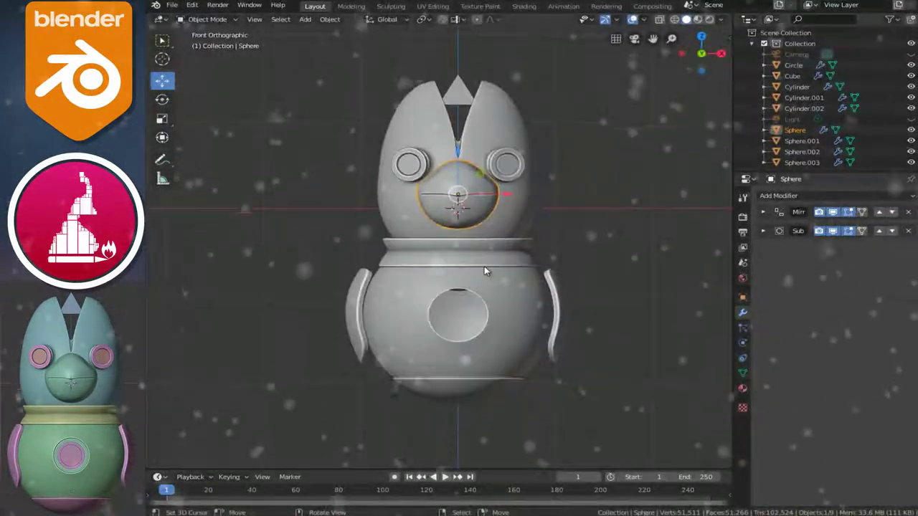
pyautogui.scroll(4, 485, 270)
pyautogui.click(487, 271)
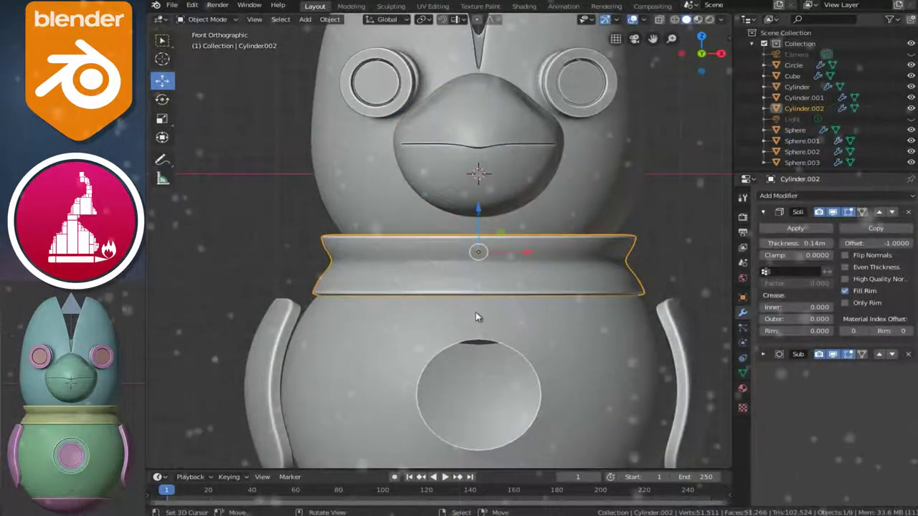
pyautogui.press('s')
pyautogui.press('z')
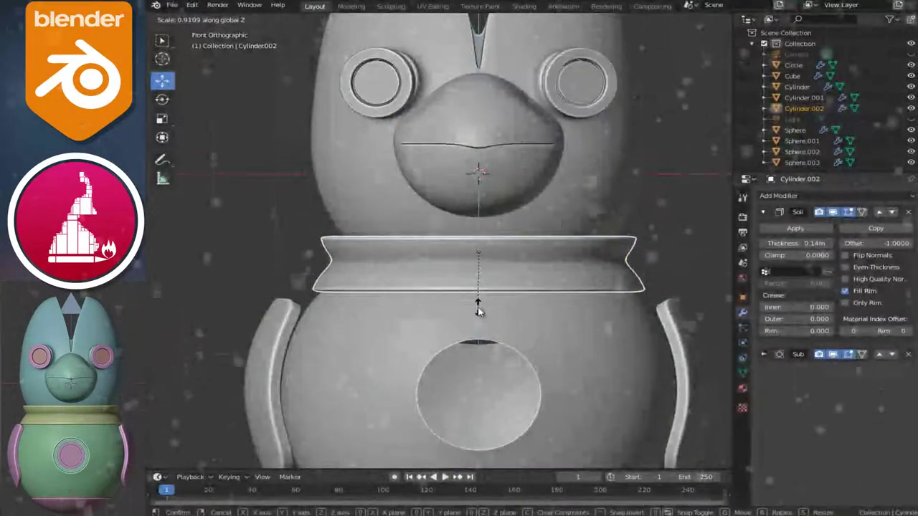
pyautogui.click(478, 310)
pyautogui.moveTo(477, 209); pyautogui.dragTo(478, 216)
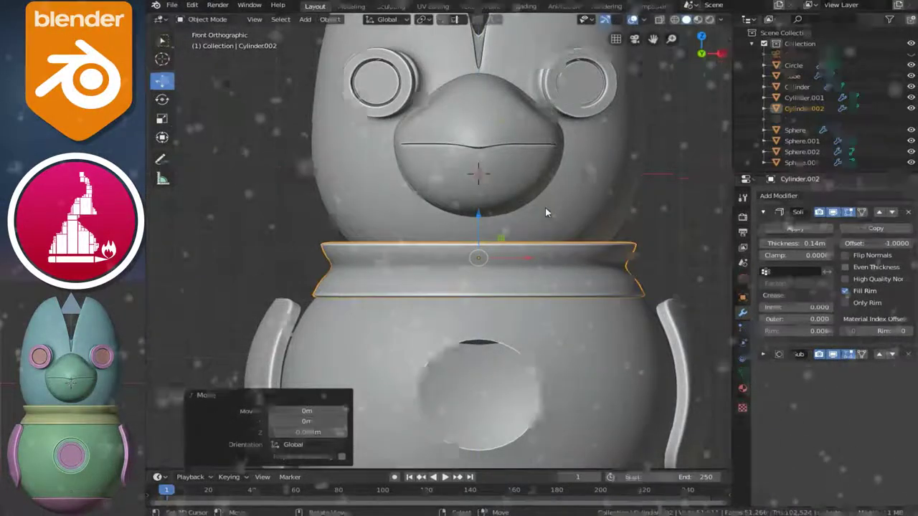
# Step: Lower the beak, eye rings and top triangle together by about 0.09 m
pyautogui.click(545, 206)
pyautogui.keyDown('shift'); pyautogui.click(583, 92); pyautogui.keyUp('shift')
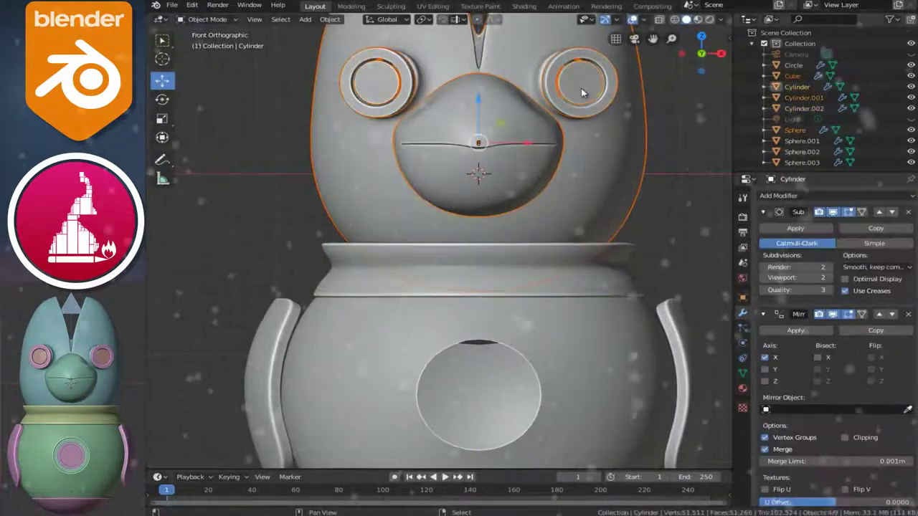
pyautogui.scroll(-1, 498, 198)
pyautogui.keyDown('shift'); pyautogui.scroll(3, 488, 180); pyautogui.keyUp('shift')
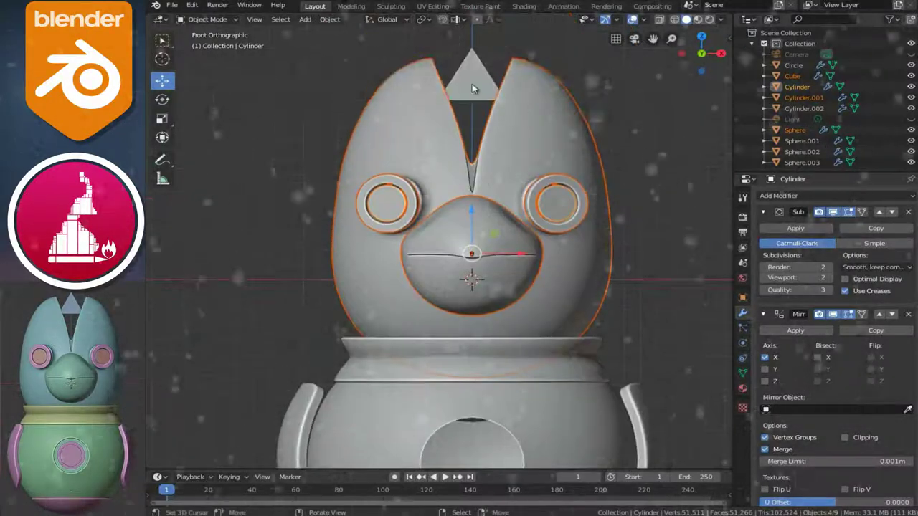
pyautogui.keyDown('shift'); pyautogui.click(472, 88); pyautogui.keyUp('shift')
pyautogui.moveTo(473, 180); pyautogui.dragTo(480, 189)
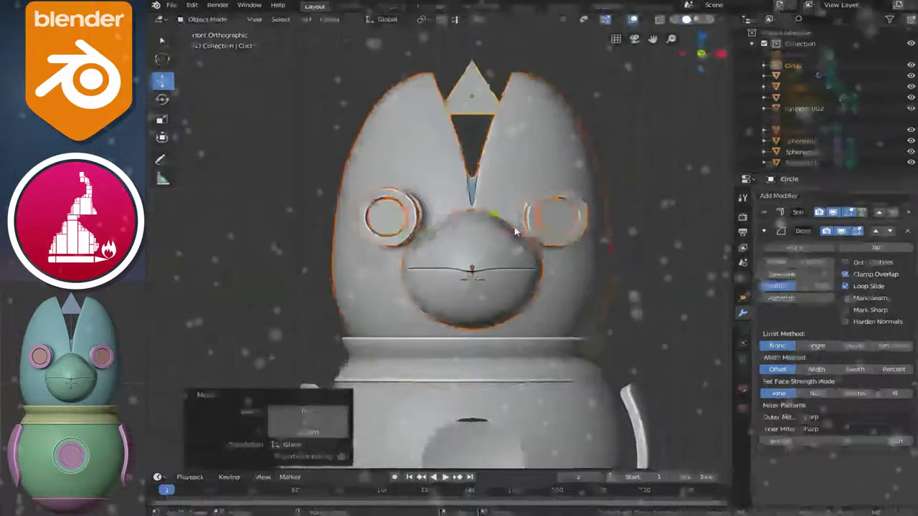
pyautogui.scroll(-5, 549, 402)
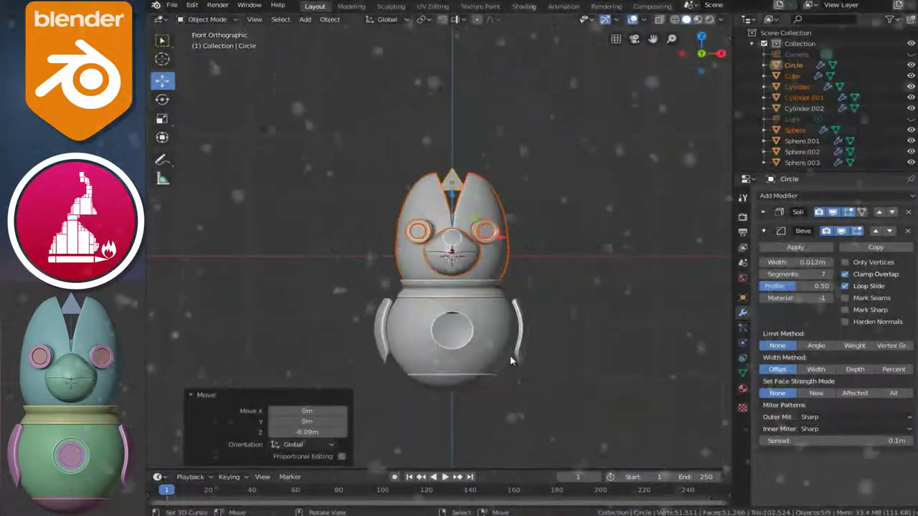
pyautogui.click(506, 349)
pyautogui.scroll(1, 552, 368)
pyautogui.scroll(2, 554, 368)
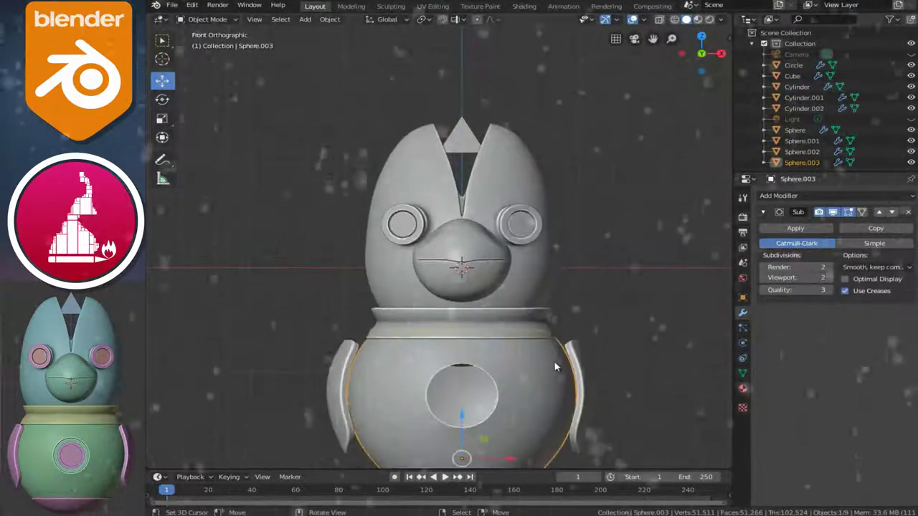
# Step: Move the side wing mesh about 0.068 m inward along X against the round body
pyautogui.moveTo(555, 367)
pyautogui.mouseDown(button='middle')
pyautogui.moveTo(531, 303)
pyautogui.moveTo(556, 316)
pyautogui.moveTo(532, 272)
pyautogui.moveTo(550, 266)
pyautogui.mouseUp(button='middle')
pyautogui.click(556, 316)
pyautogui.scroll(2, 531, 271)
pyautogui.scroll(2, 528, 266)
pyautogui.scroll(2, 549, 266)
pyautogui.press('Tab')
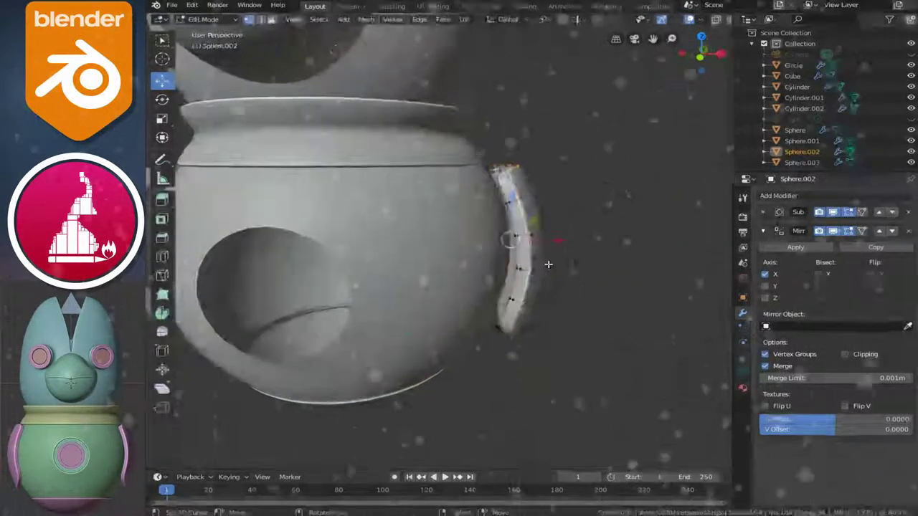
pyautogui.hotkey('ctrl', 'l')
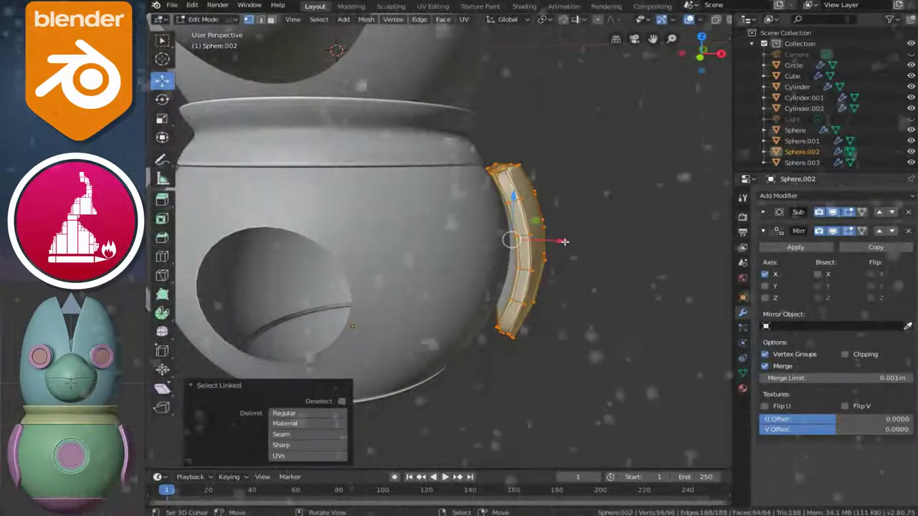
pyautogui.press('g')
pyautogui.press('x')
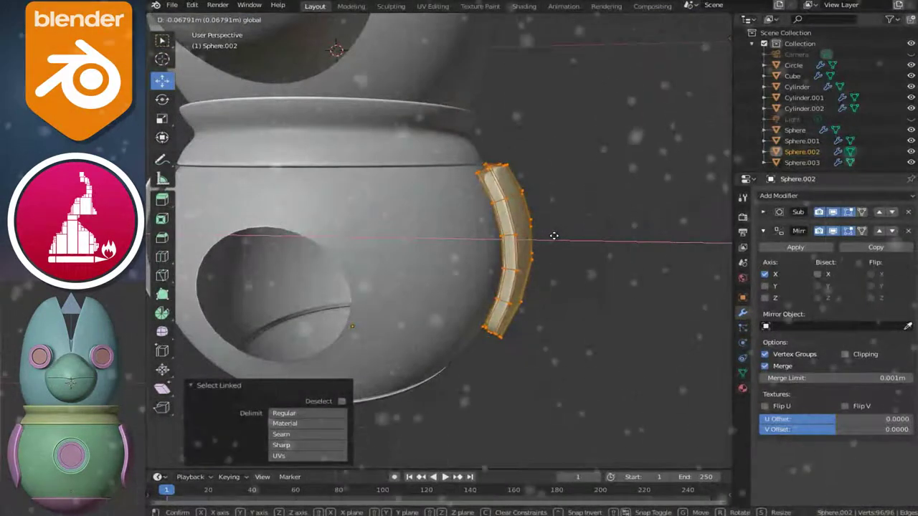
pyautogui.click(495, 240)
pyautogui.press('Tab')
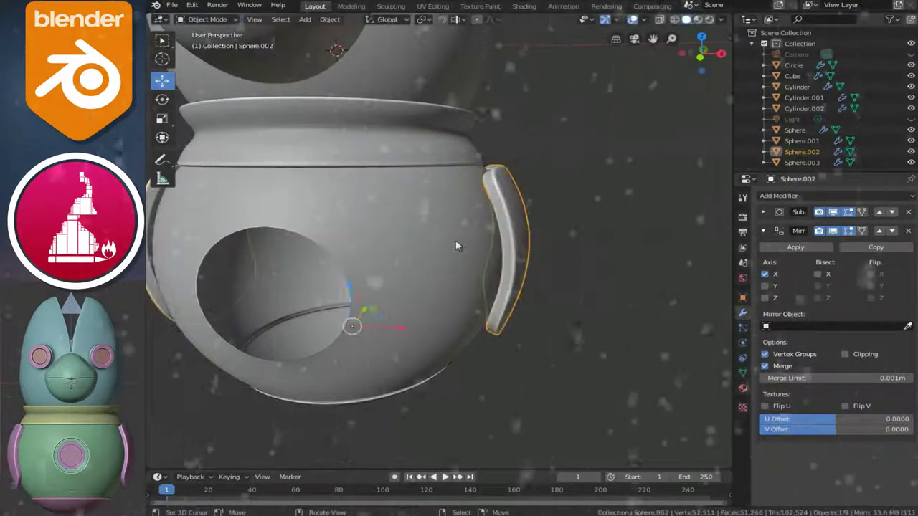
pyautogui.click(463, 252)
pyautogui.scroll(-2, 561, 286)
pyautogui.moveTo(561, 285)
pyautogui.mouseDown(button='middle')
pyautogui.moveTo(318, 298)
pyautogui.moveTo(603, 280)
pyautogui.mouseUp(button='middle')
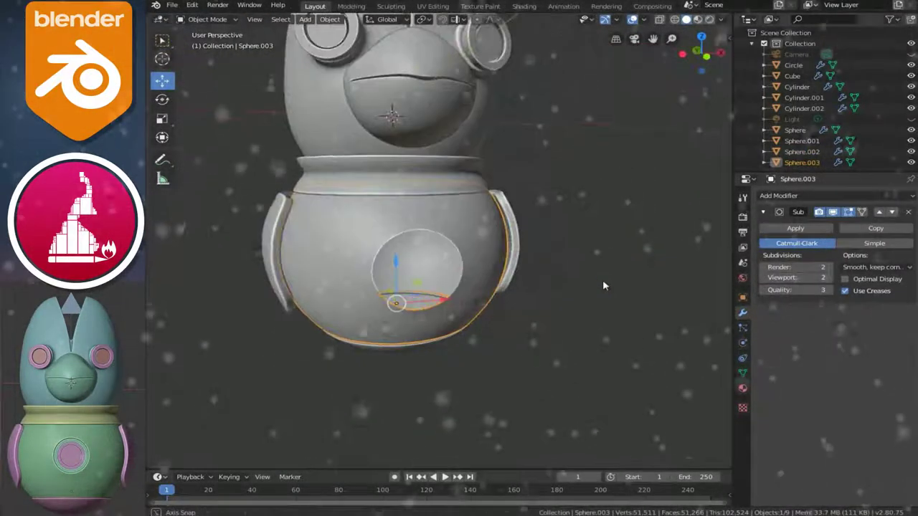
# Step: Add a new cylinder in front view and shrink it to 0.483 scale
pyautogui.scroll(-2, 604, 285)
pyautogui.moveTo(420, 269)
pyautogui.mouseDown(button='middle')
pyautogui.moveTo(406, 271)
pyautogui.moveTo(470, 272)
pyautogui.mouseUp(button='middle')
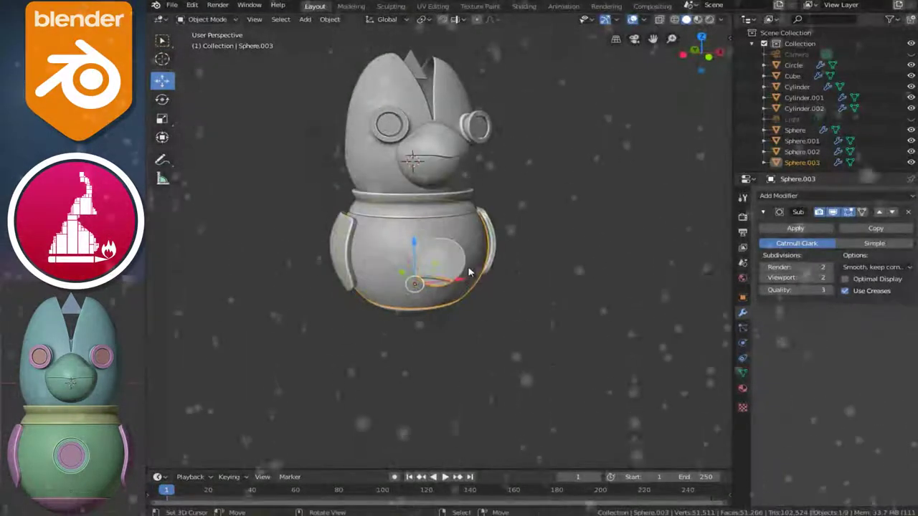
pyautogui.press('KP_1')
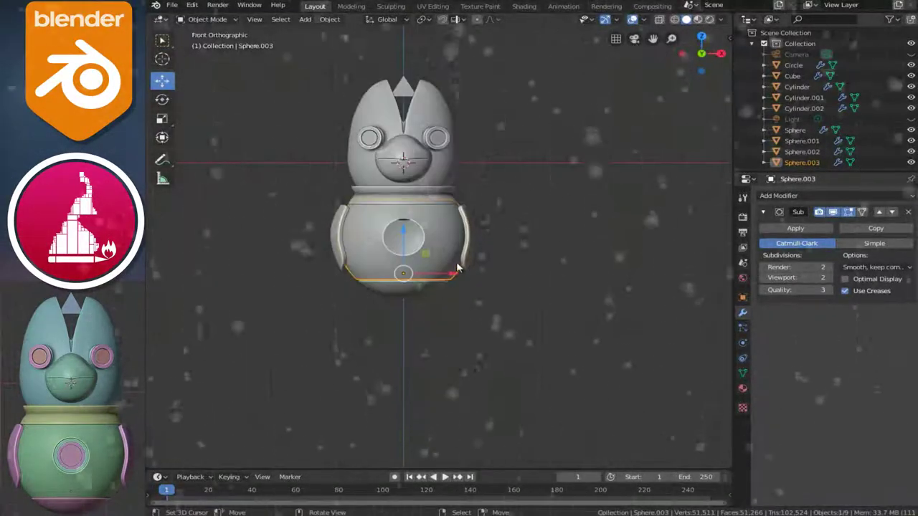
pyautogui.scroll(2, 455, 296)
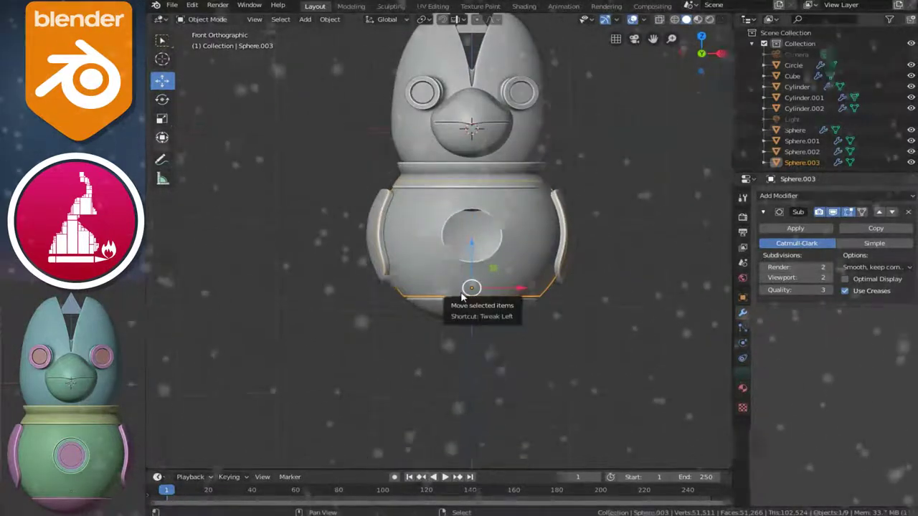
pyautogui.hotkey('shift', 'a')
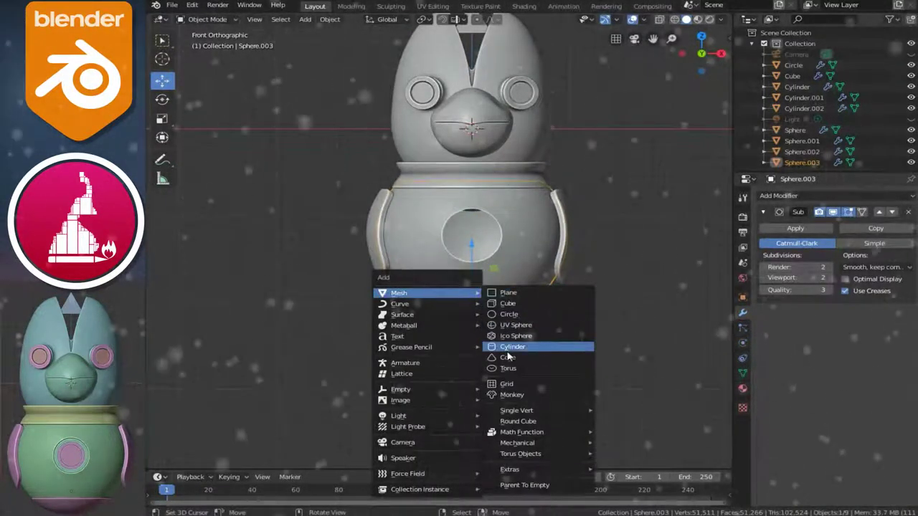
pyautogui.click(507, 348)
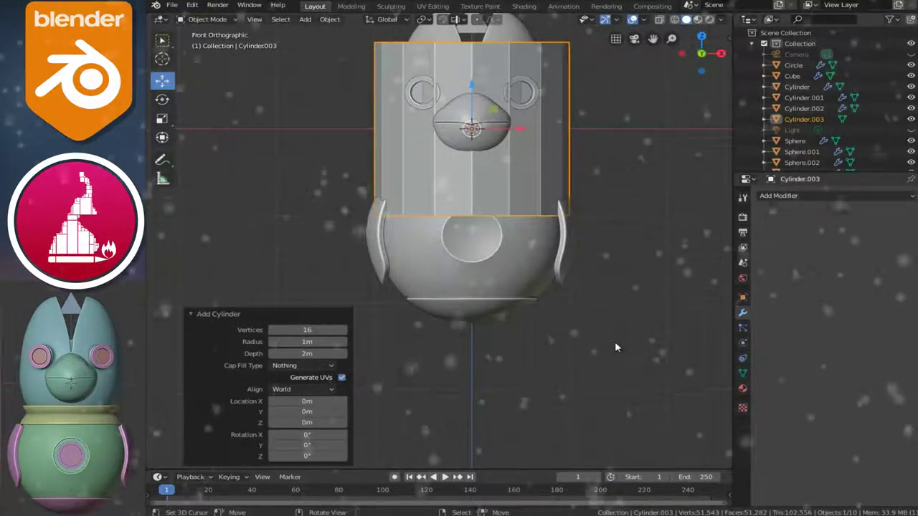
pyautogui.press('s')
pyautogui.click(548, 228)
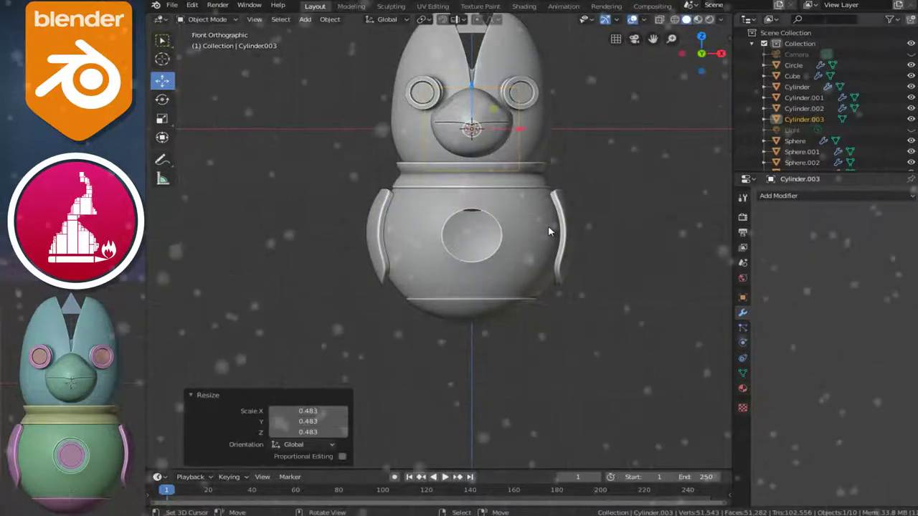
# Step: Rotate the cylinder 90° in right side view and move it down
pyautogui.press('KP_3')
pyautogui.keyDown('ctrl'); pyautogui.scroll(4, 548, 231); pyautogui.keyUp('ctrl')
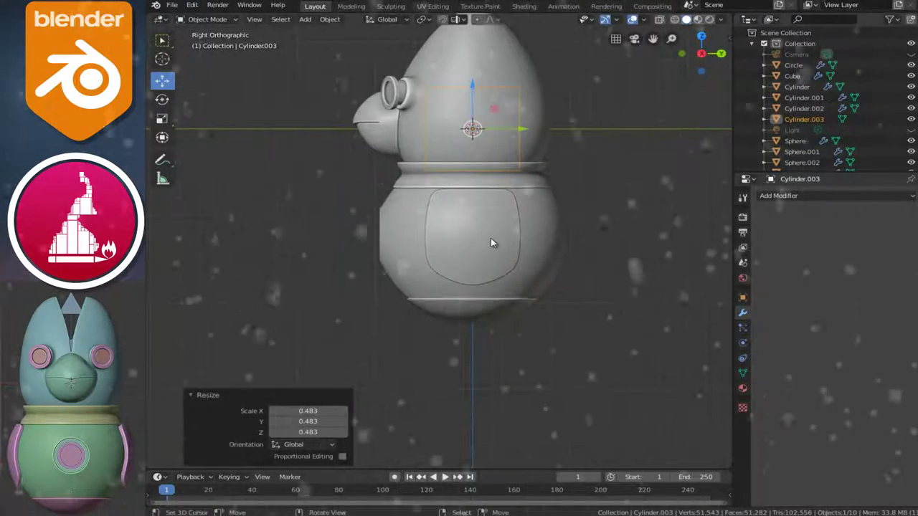
pyautogui.press('s')
pyautogui.press('Escape')
pyautogui.write('r90')
pyautogui.press('Return')
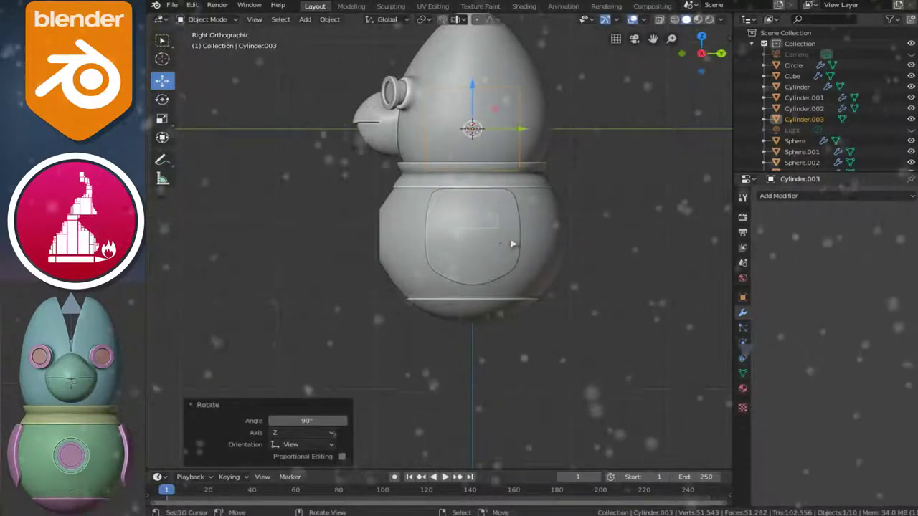
pyautogui.press('g')
pyautogui.click(501, 300)
# Step: Shrink the cylinder to about 0.6 and place it in the belly hole
pyautogui.keyDown('ctrl'); pyautogui.scroll(2, 539, 287); pyautogui.keyUp('ctrl')
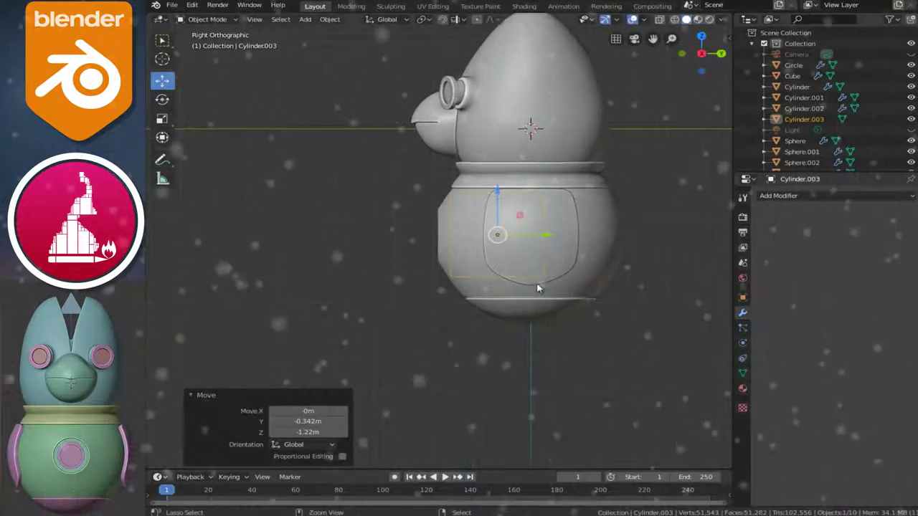
pyautogui.scroll(4, 563, 276)
pyautogui.press('s')
pyautogui.click(623, 292)
pyautogui.press('g')
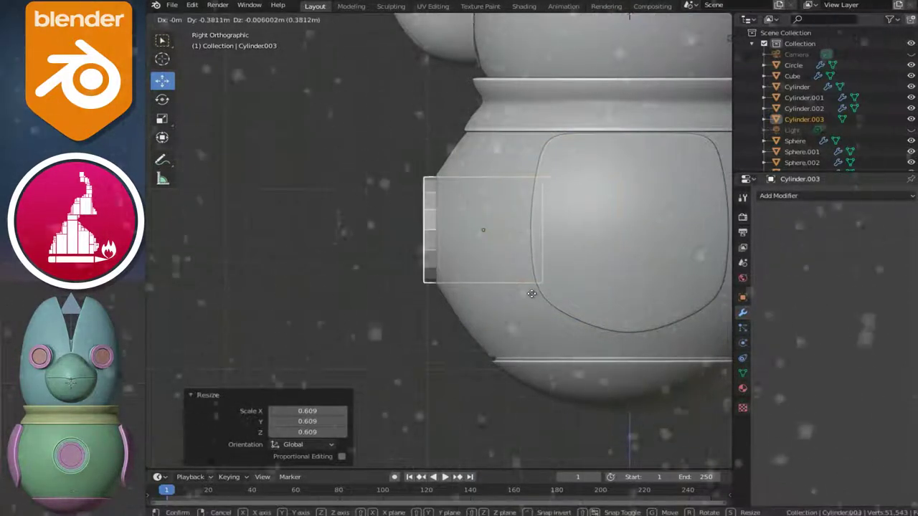
pyautogui.click(532, 293)
# Step: Fine-tune the cylinder in the hole: scale 1.006, small Y shift, then scale 1.015
pyautogui.press('KP_1')
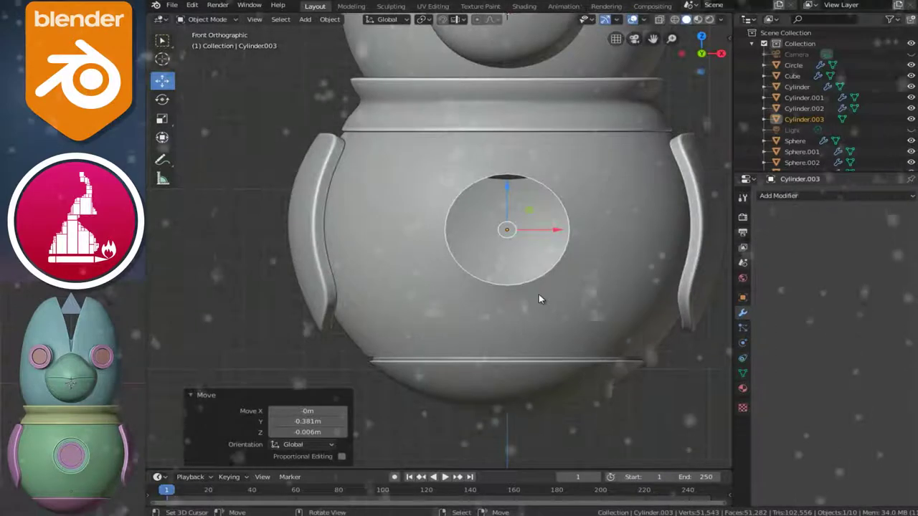
pyautogui.hotkey('shift', 'z')
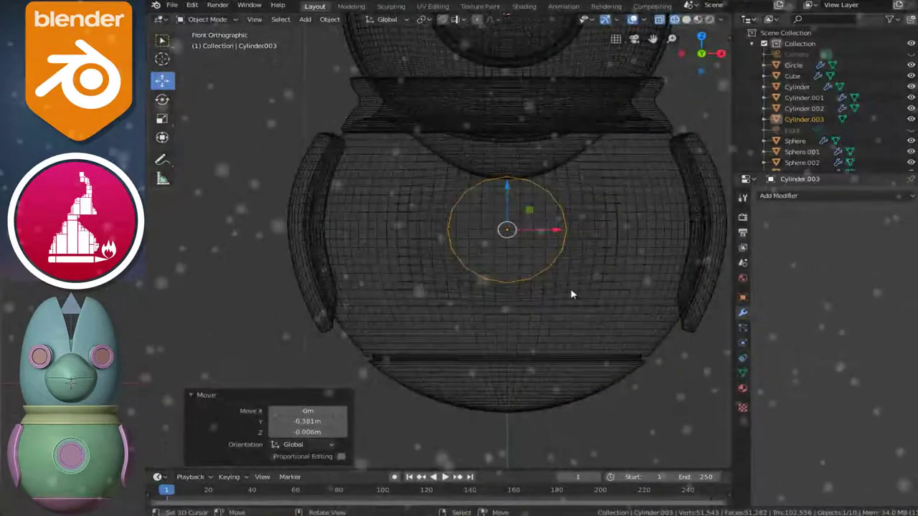
pyautogui.press('s')
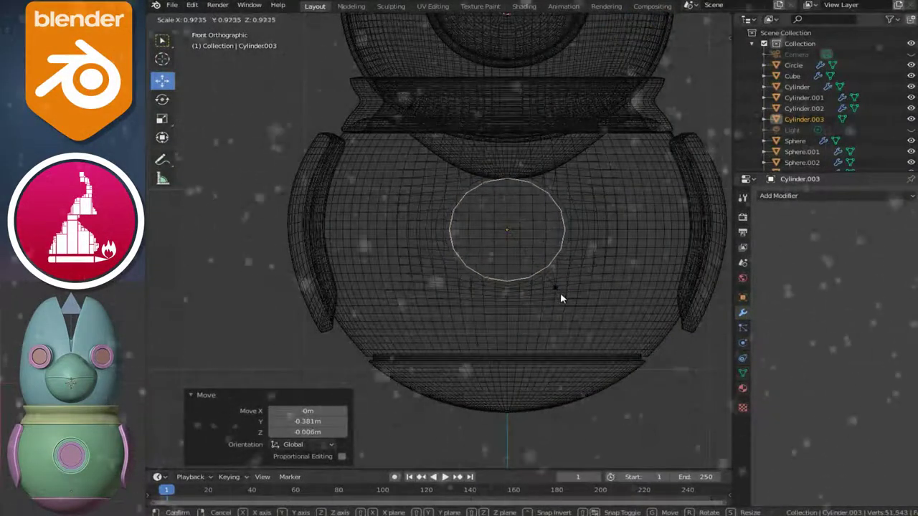
pyautogui.click(563, 292)
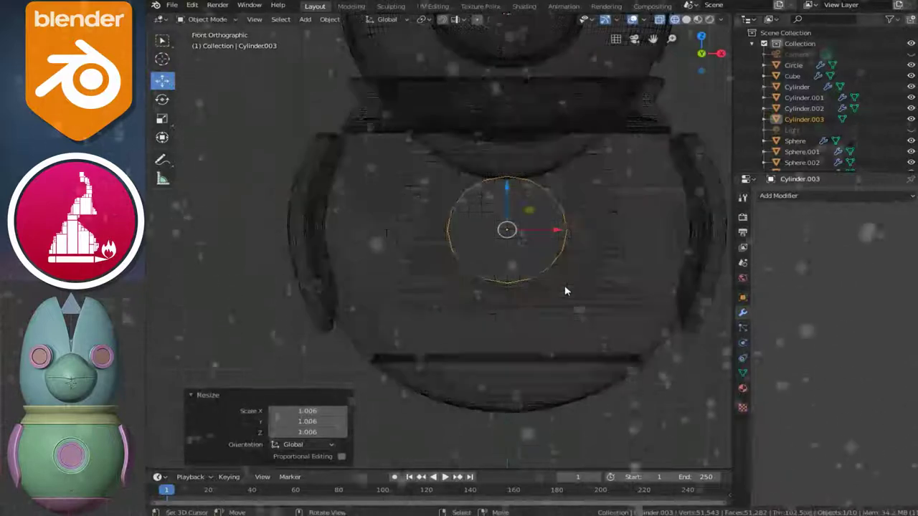
pyautogui.hotkey('shift', 'z')
pyautogui.moveTo(553, 256)
pyautogui.mouseDown(button='middle')
pyautogui.moveTo(483, 303)
pyautogui.moveTo(455, 308)
pyautogui.moveTo(502, 286)
pyautogui.mouseUp(button='middle')
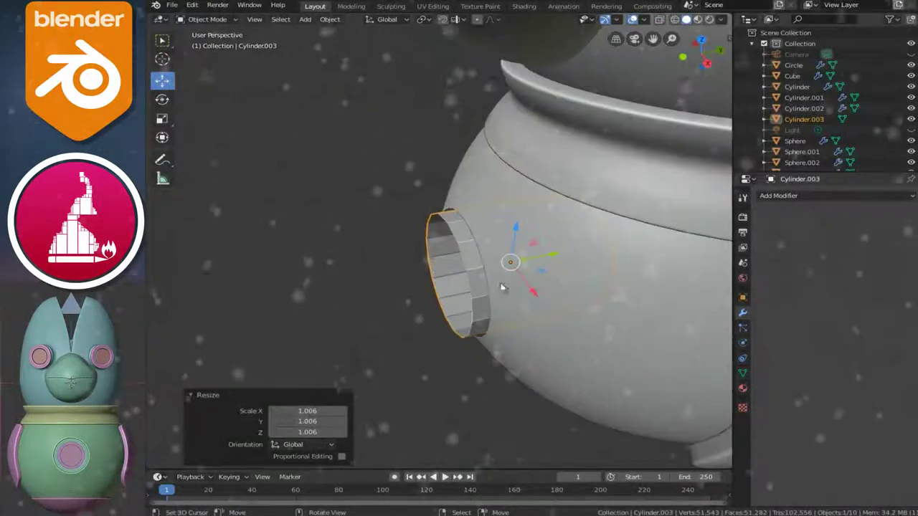
pyautogui.press('y')
pyautogui.click(519, 285)
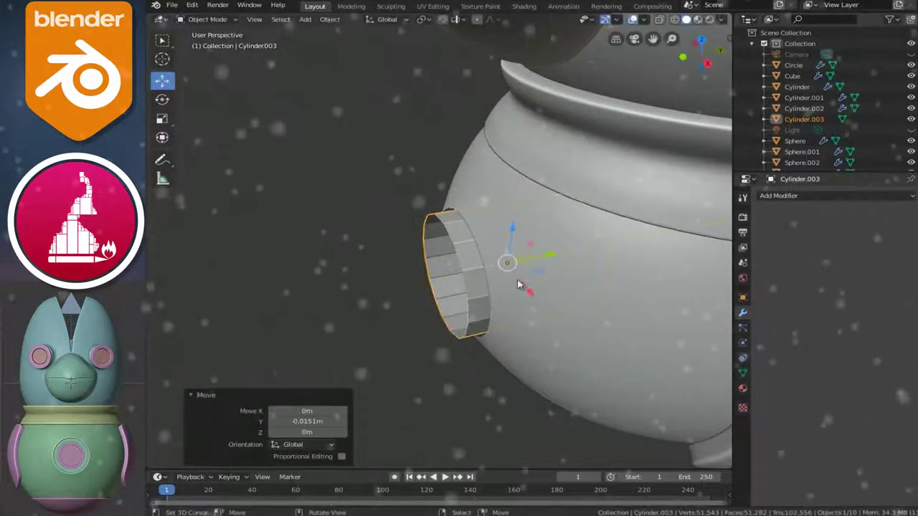
pyautogui.press('s')
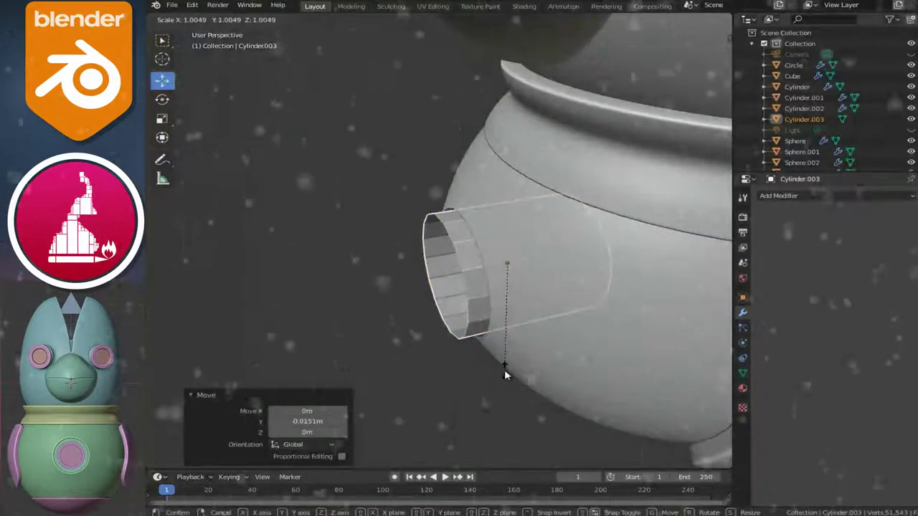
pyautogui.click(507, 374)
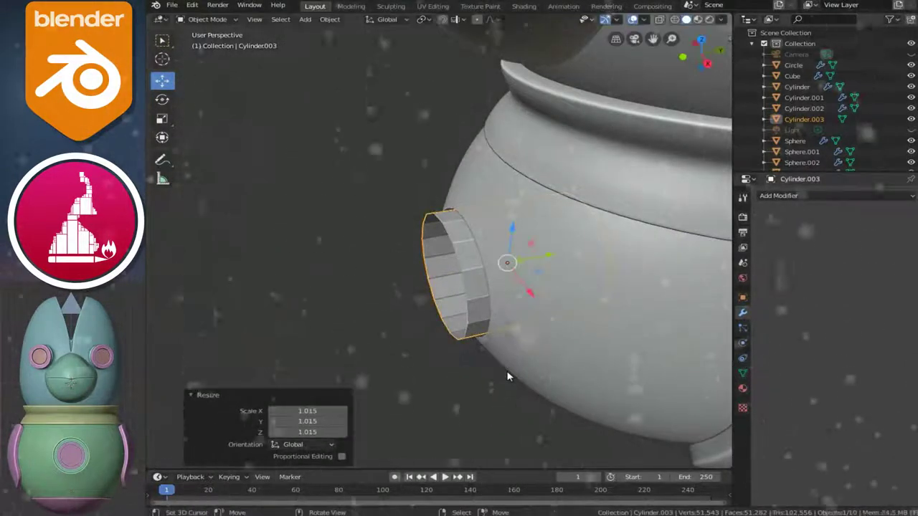
# Step: Enter Edit Mode on the hole cylinder and begin a loop cut around it
pyautogui.moveTo(496, 314); pyautogui.dragTo(618, 228, button='middle')
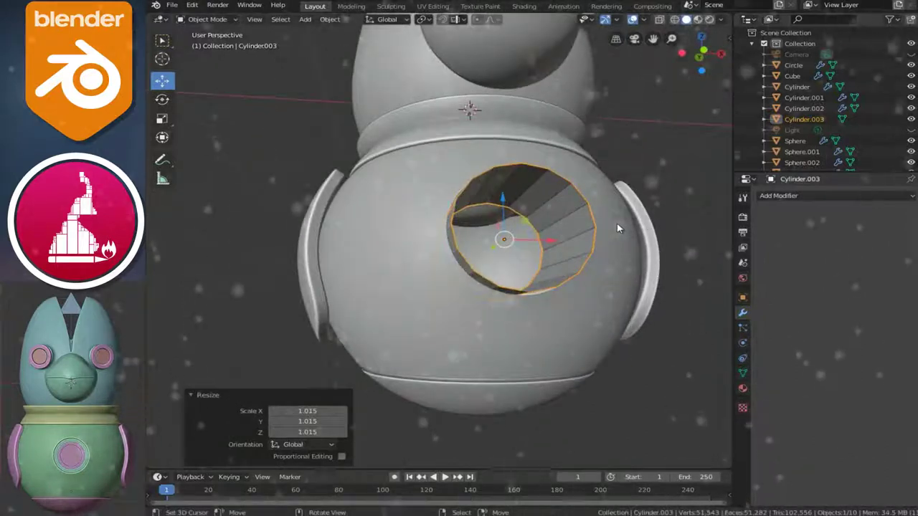
pyautogui.press('KP_1')
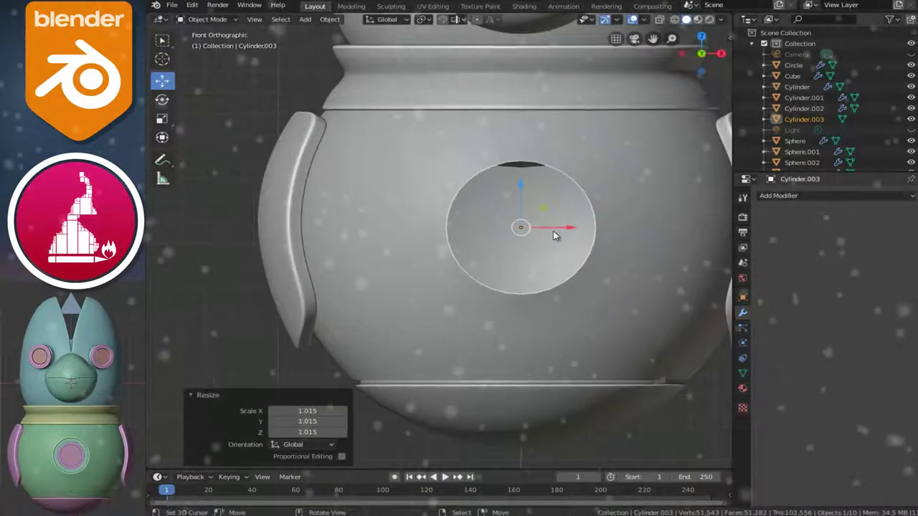
pyautogui.moveTo(539, 283); pyautogui.dragTo(545, 282, button='middle')
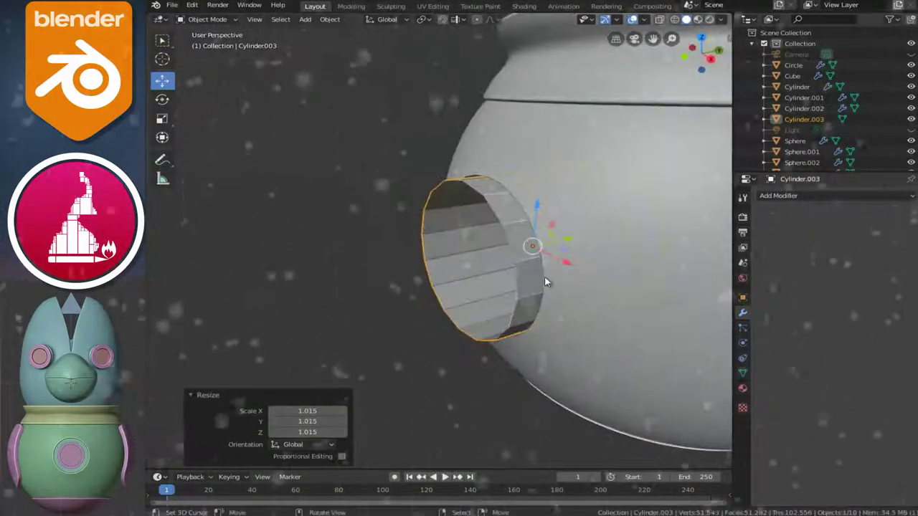
pyautogui.press('Tab')
pyautogui.hotkey('ctrl', 'r')
pyautogui.scroll(1, 572, 267)
# Step: Place two centred edge loops around the cylinder
pyautogui.click(572, 267)
pyautogui.rightClick(572, 268)
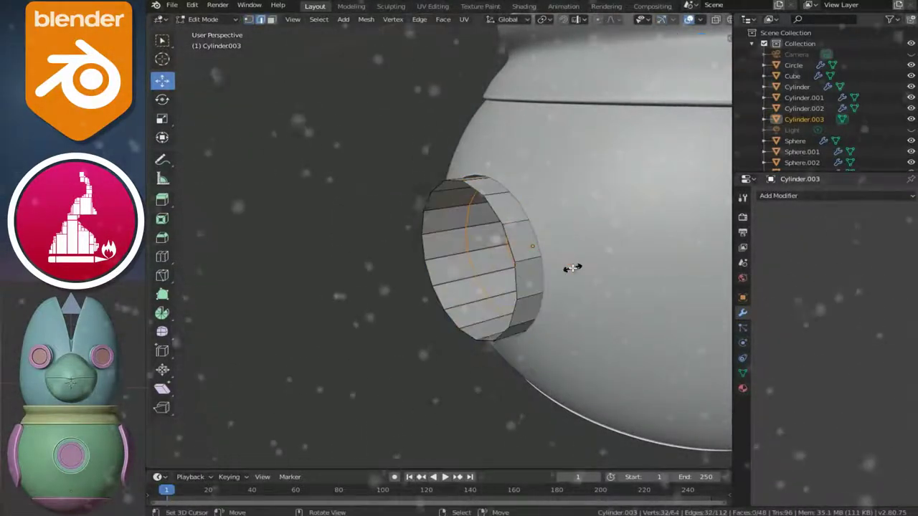
pyautogui.click(572, 267)
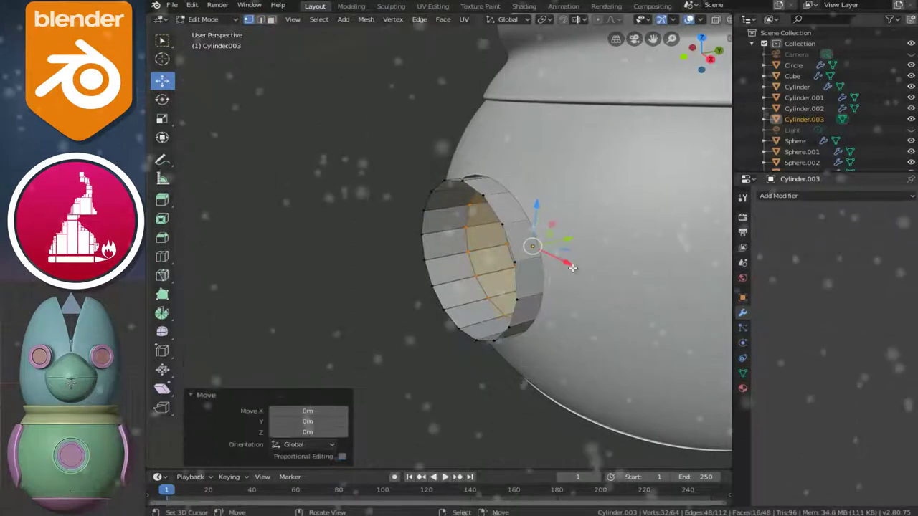
# Step: Isolate the cylinder in local view and delete its end vertex loop to open the tube
pyautogui.press('KP_Divide')
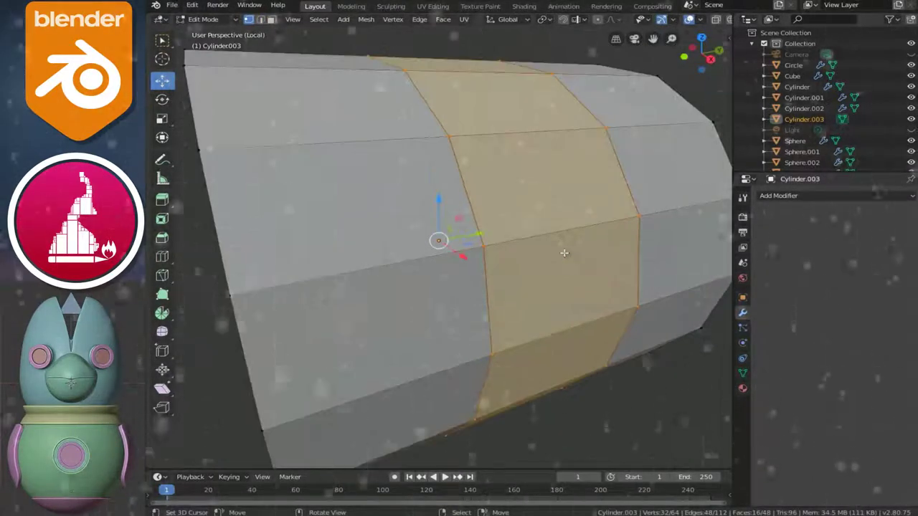
pyautogui.scroll(-5, 564, 252)
pyautogui.moveTo(598, 242); pyautogui.dragTo(543, 250, button='middle')
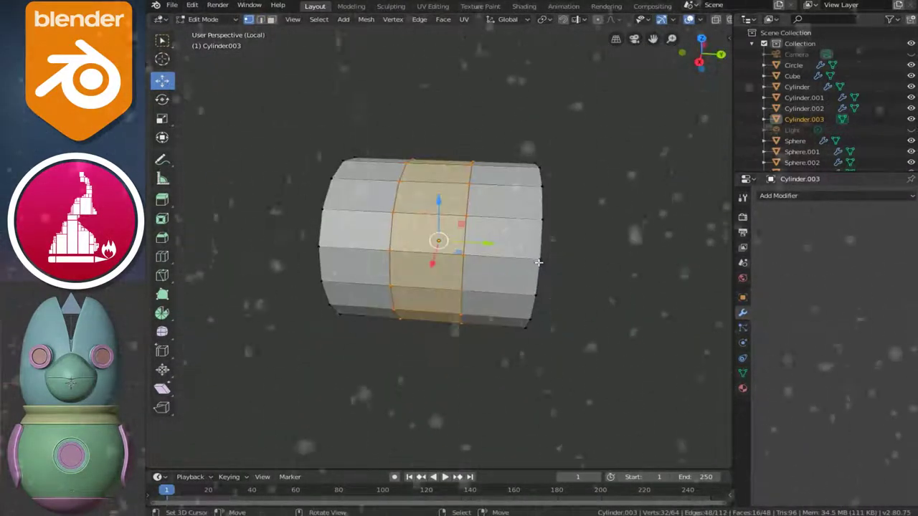
pyautogui.press('1')
pyautogui.keyDown('alt'); pyautogui.click(539, 262); pyautogui.keyUp('alt')
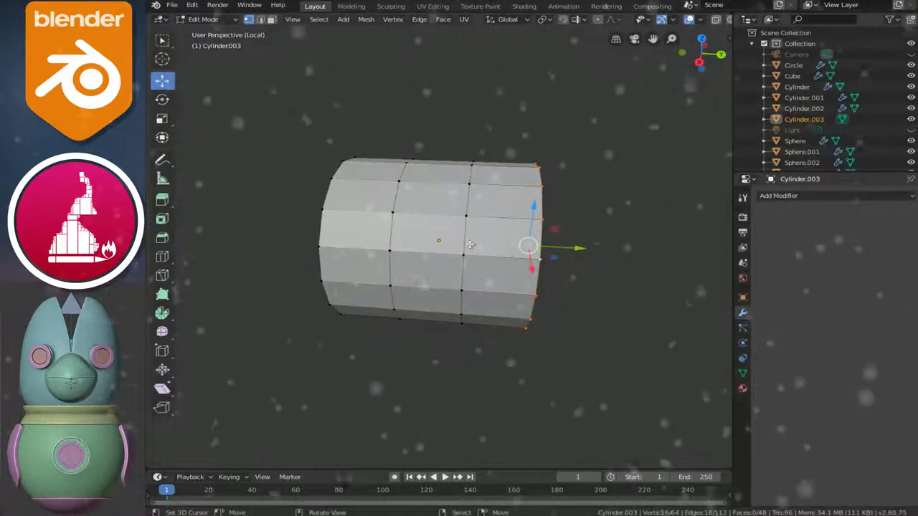
pyautogui.press('x')
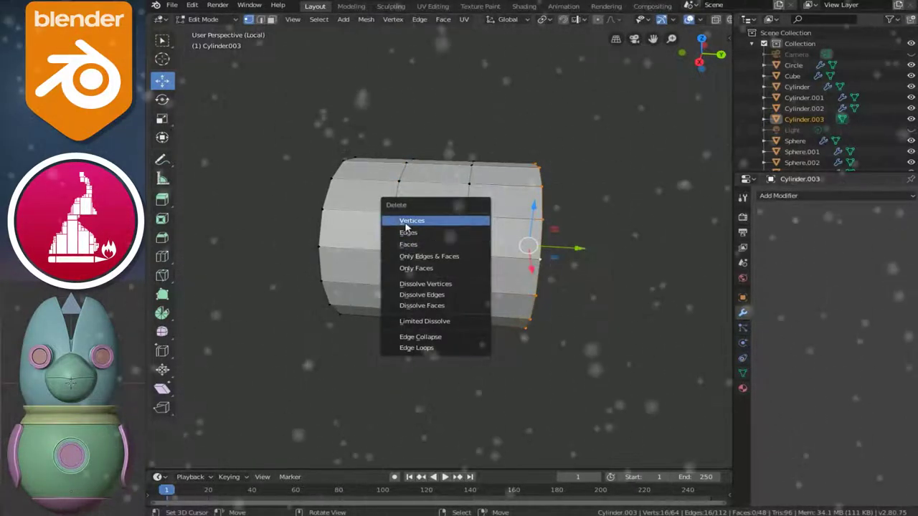
pyautogui.click(405, 226)
# Step: Add another unslid edge loop around the open tube
pyautogui.moveTo(502, 267)
pyautogui.mouseDown(button='middle')
pyautogui.moveTo(472, 270)
pyautogui.moveTo(489, 262)
pyautogui.mouseUp(button='middle')
pyautogui.hotkey('ctrl', 'r')
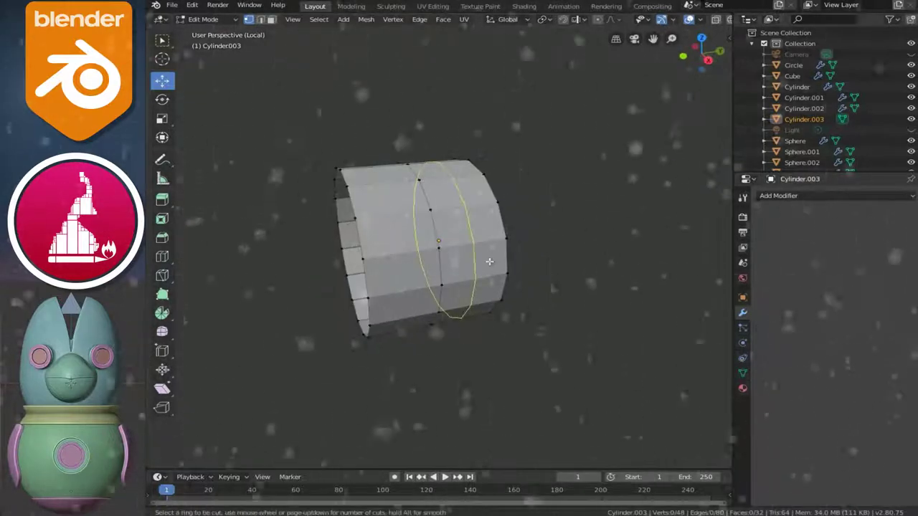
pyautogui.click(489, 261)
pyautogui.rightClick(423, 273)
# Step: Select the tube's outer rim loop and shift it 0.0623 m along Y
pyautogui.press('KP_Divide')
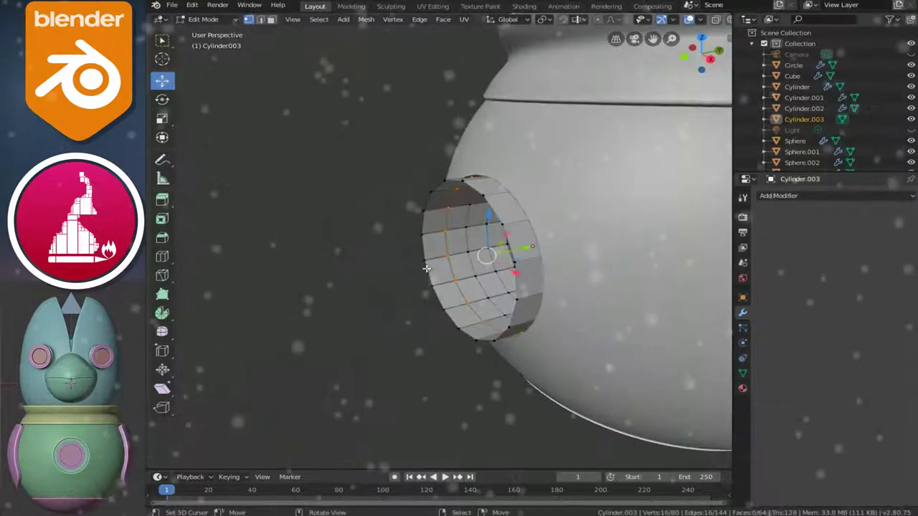
pyautogui.moveTo(426, 268); pyautogui.dragTo(445, 303, button='middle')
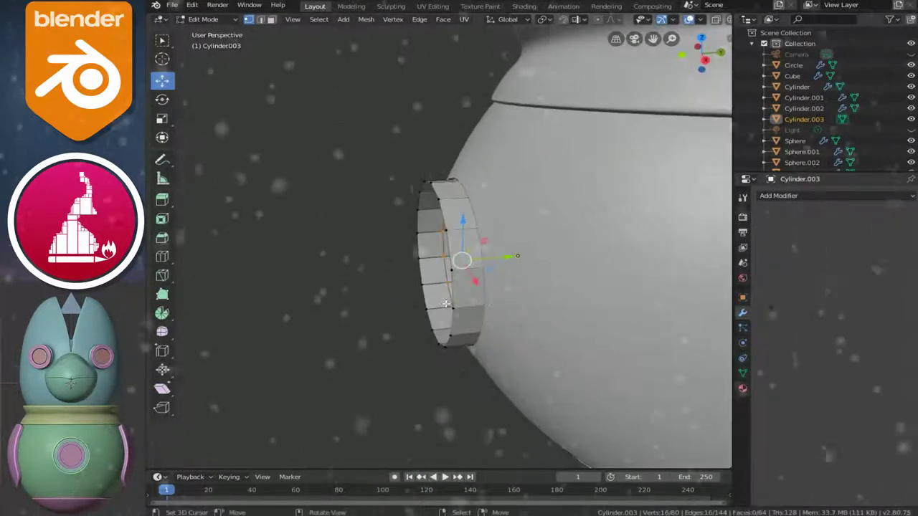
pyautogui.keyDown('alt'); pyautogui.click(428, 287); pyautogui.keyUp('alt')
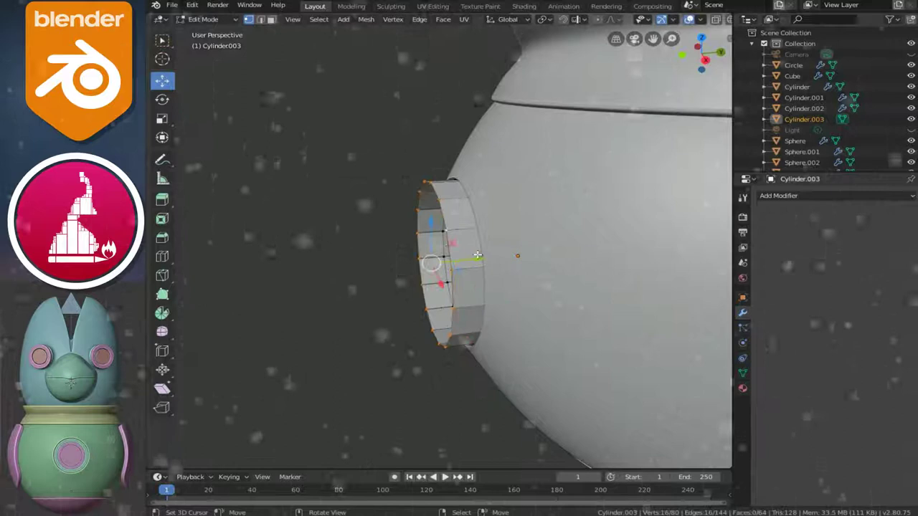
pyautogui.moveTo(477, 255); pyautogui.dragTo(462, 283, button='middle')
pyautogui.moveTo(467, 280); pyautogui.dragTo(480, 286)
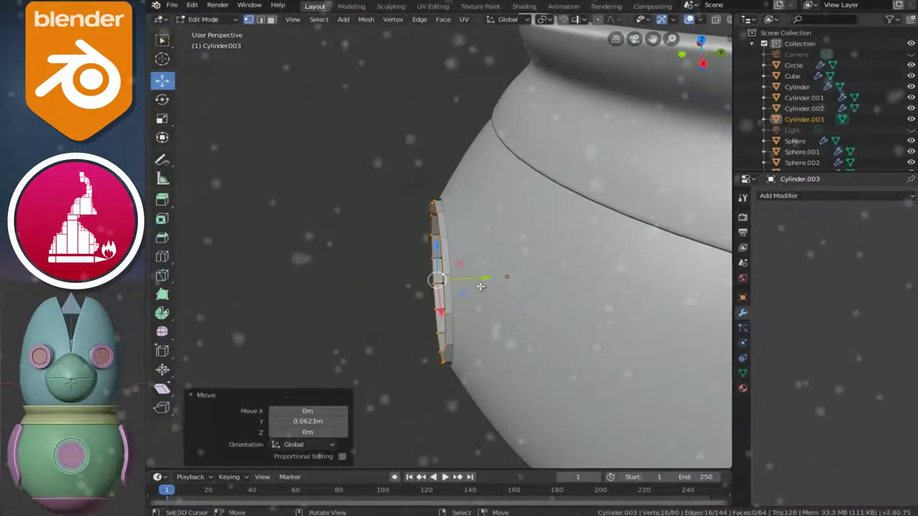
pyautogui.press('KP_1')
pyautogui.scroll(1, 480, 286)
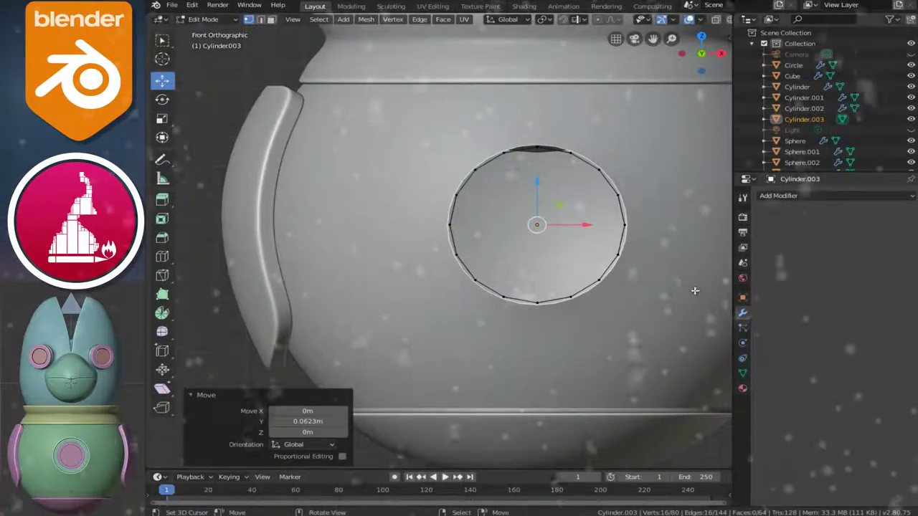
pyautogui.moveTo(695, 290); pyautogui.dragTo(568, 322, button='middle')
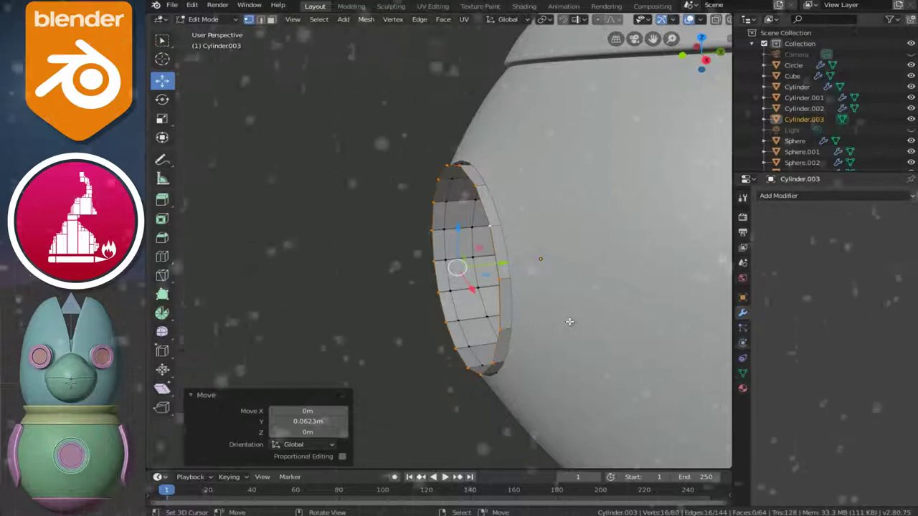
pyautogui.moveTo(569, 322)
pyautogui.mouseDown(button='middle')
pyautogui.moveTo(638, 251)
pyautogui.moveTo(638, 237)
pyautogui.moveTo(566, 252)
pyautogui.mouseUp(button='middle')
# Step: In front view, extrude the rim into a new ring and start scaling it inward
pyautogui.press('KP_1')
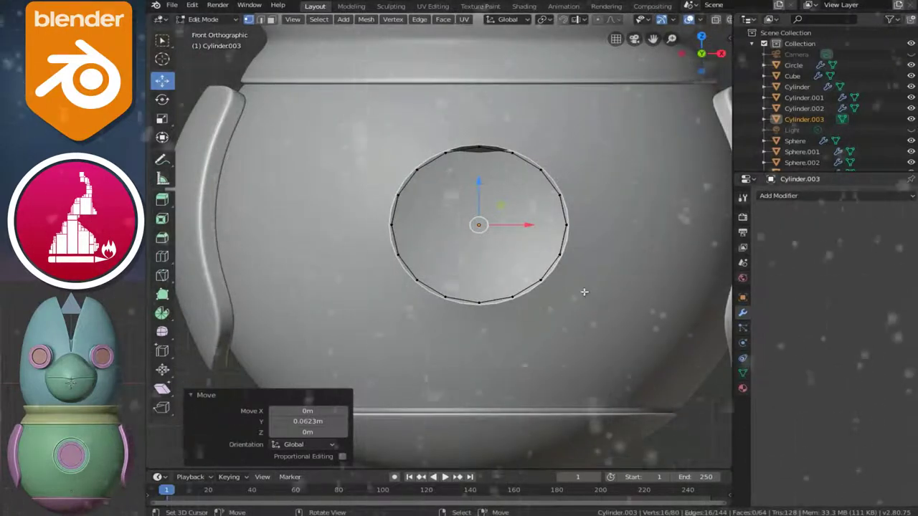
pyautogui.press('e')
pyautogui.rightClick(580, 285)
pyautogui.press('s')
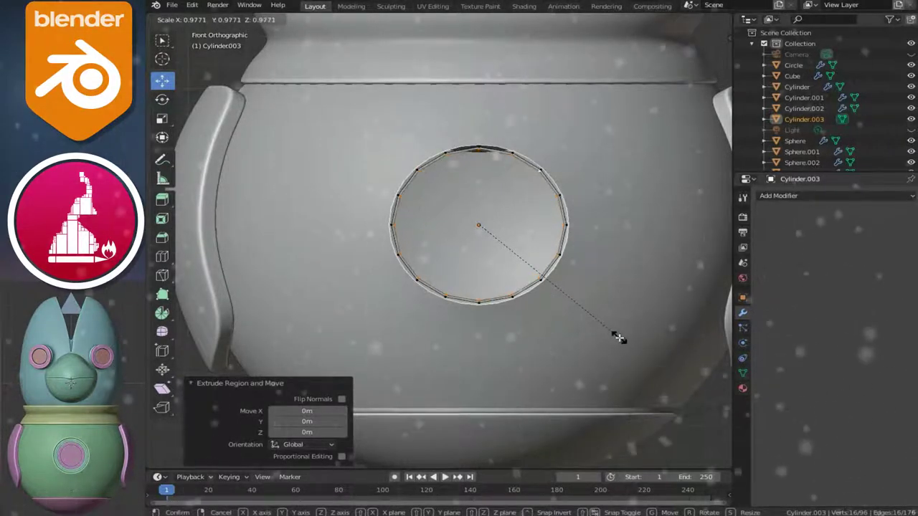
# Step: Shrink the first extruded ring inward inside the belly hole
pyautogui.rightClick(616, 337)
pyautogui.press('s')
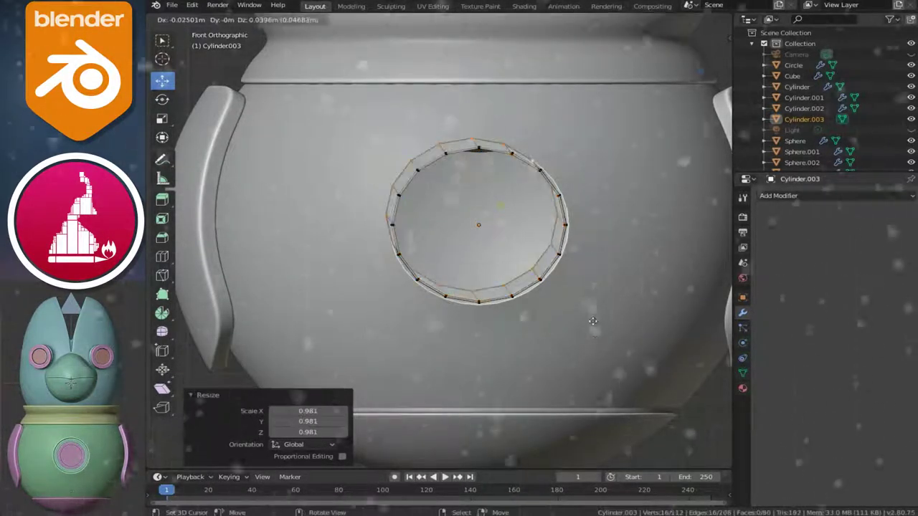
pyautogui.rightClick(600, 322)
pyautogui.press('s')
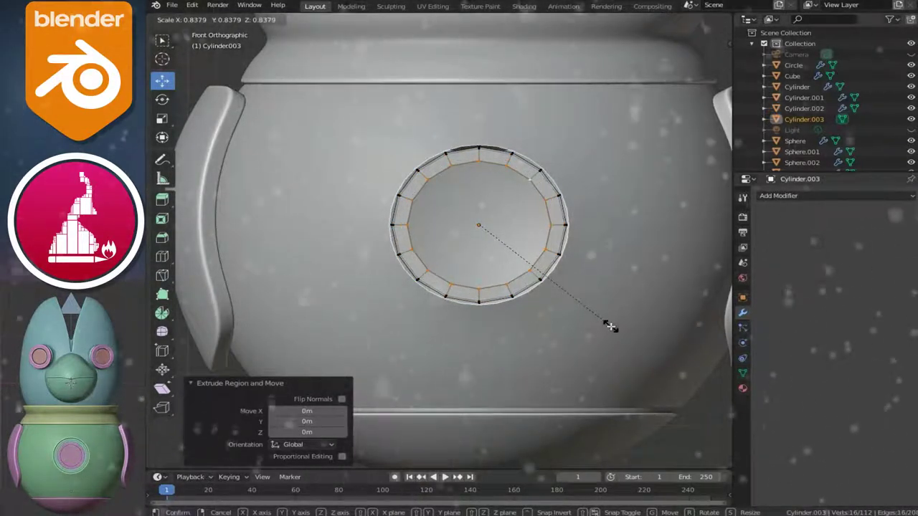
pyautogui.click(607, 325)
# Step: Add a second extruded ring scaled to 0.964, then view the body from the side
pyautogui.rightClick(606, 333)
pyautogui.press('s')
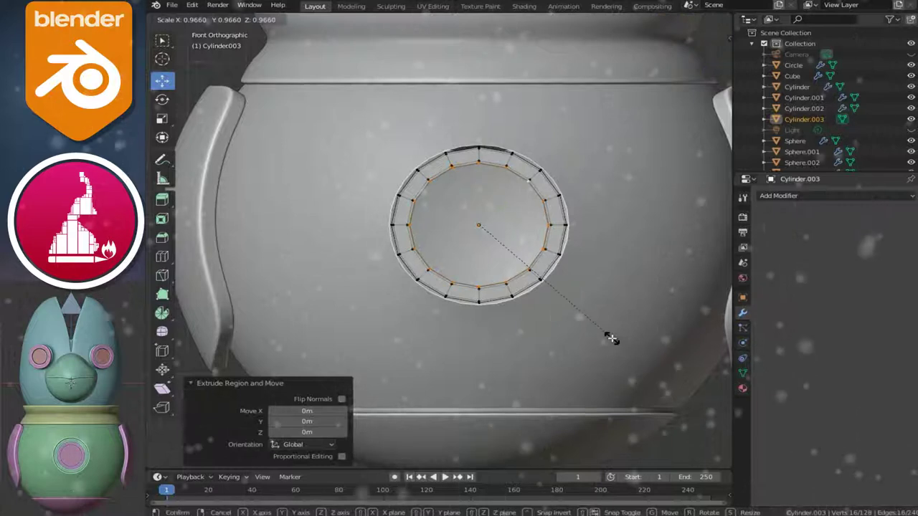
pyautogui.click(611, 337)
pyautogui.scroll(-1, 530, 188)
pyautogui.moveTo(531, 187); pyautogui.dragTo(456, 234, button='middle')
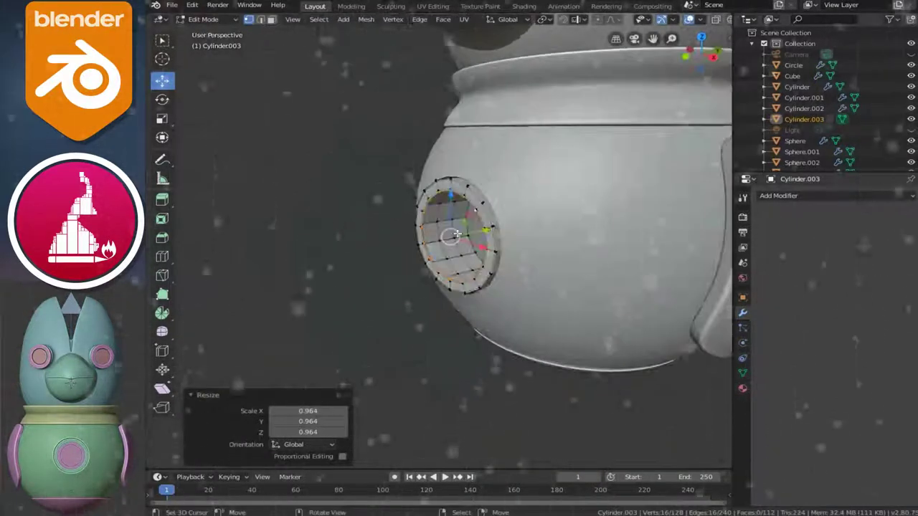
pyautogui.press('KP_3')
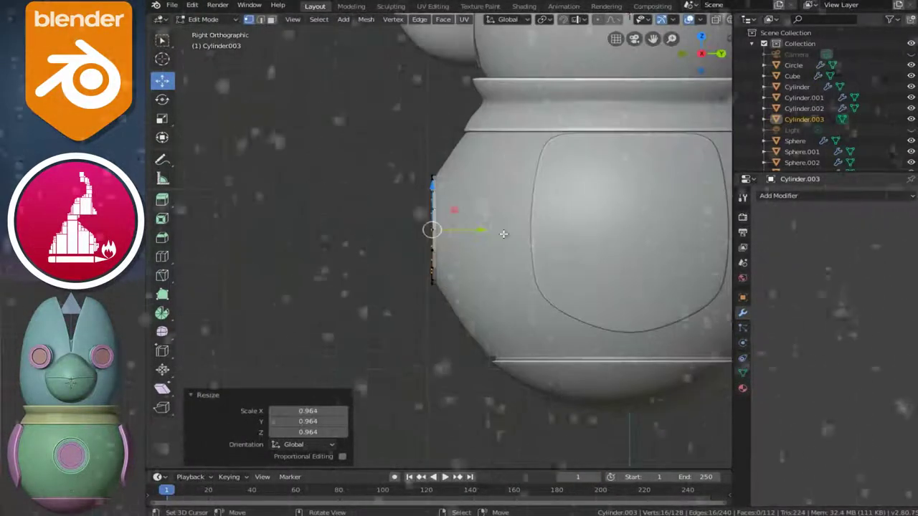
# Step: In wireframe view, extrude a new loop from the ring's inner edge and keep it in place
pyautogui.hotkey('shift', 'z')
pyautogui.scroll(4, 514, 211)
pyautogui.press('g')
pyautogui.press('Escape')
pyautogui.press('e')
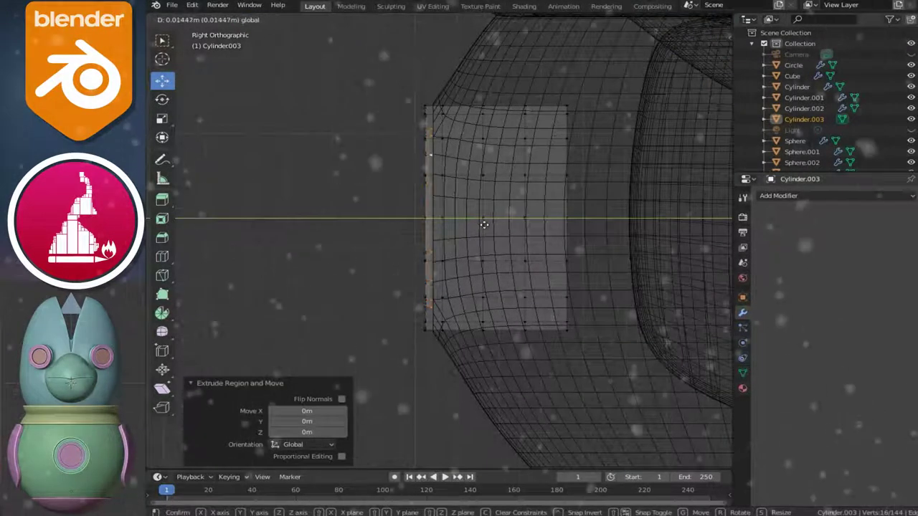
pyautogui.click(485, 225)
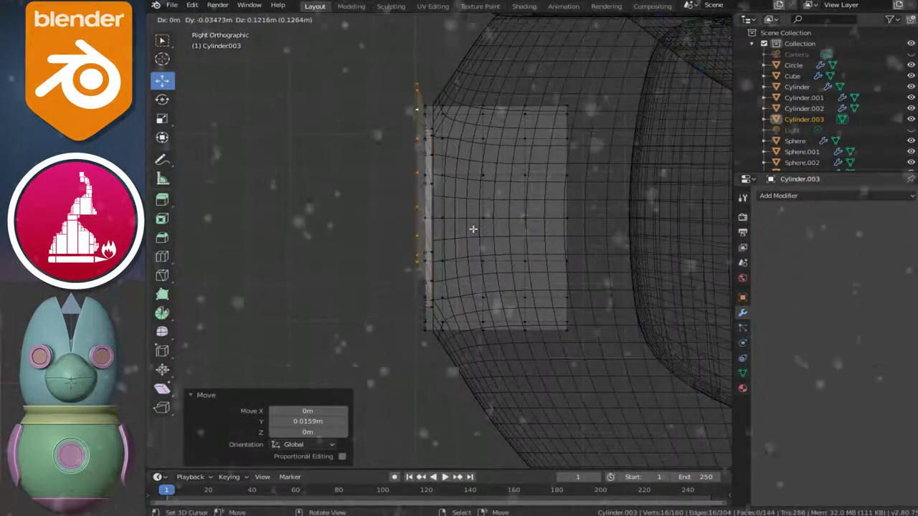
pyautogui.press('Escape')
pyautogui.press('e')
pyautogui.press('y')
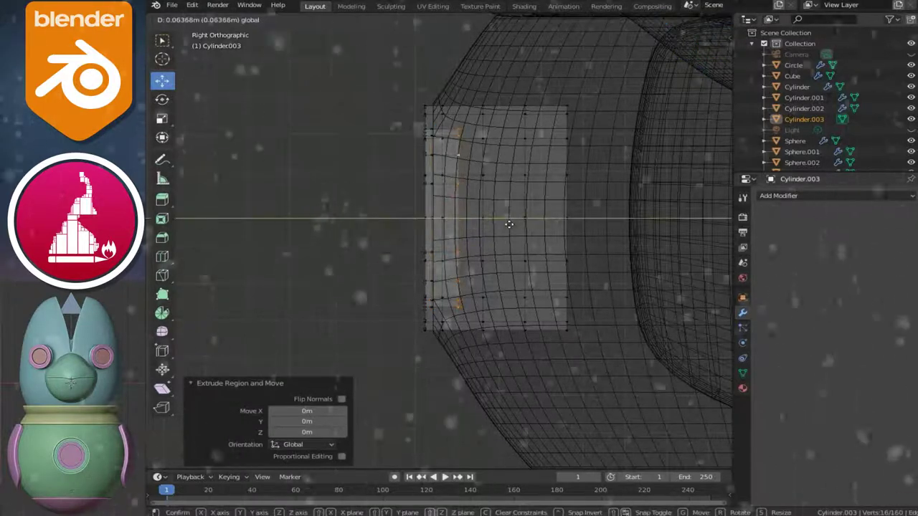
pyautogui.press('Escape')
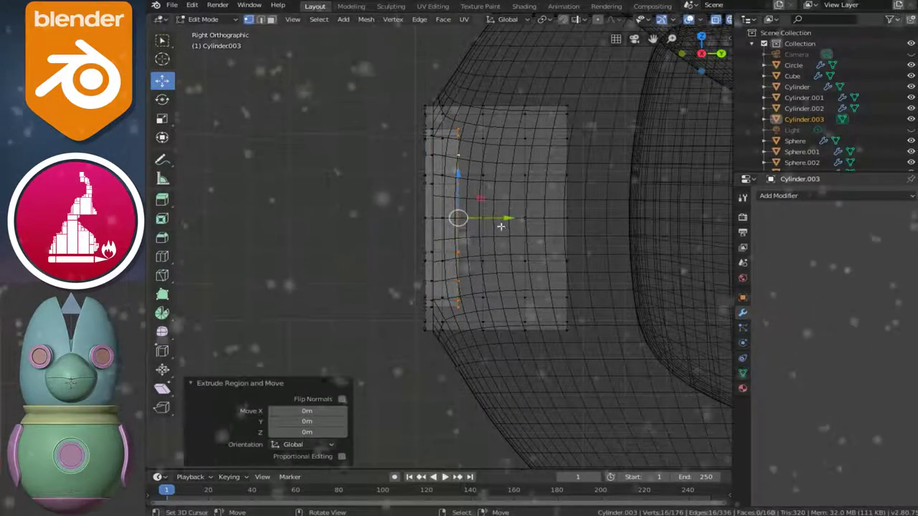
# Step: Push the new loop 0.158 m along Y into the body, then return to solid shading
pyautogui.press('g')
pyautogui.press('y')
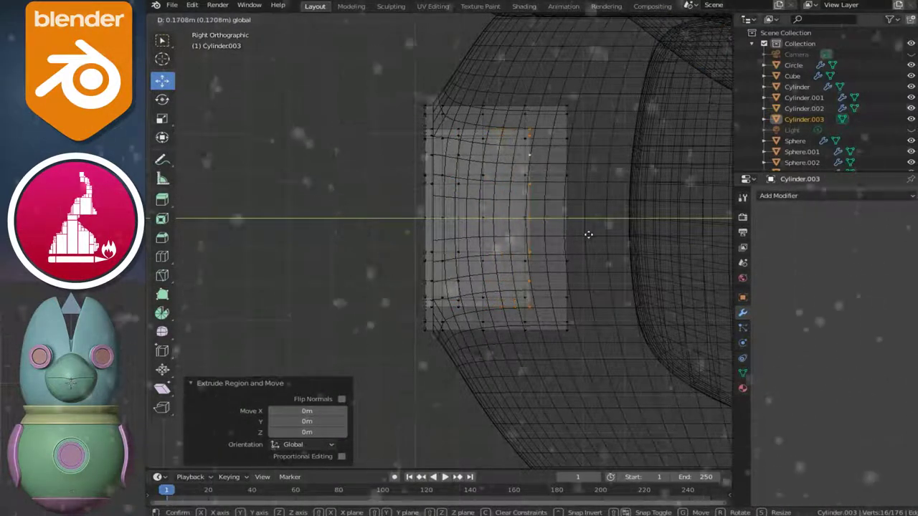
pyautogui.click(583, 238)
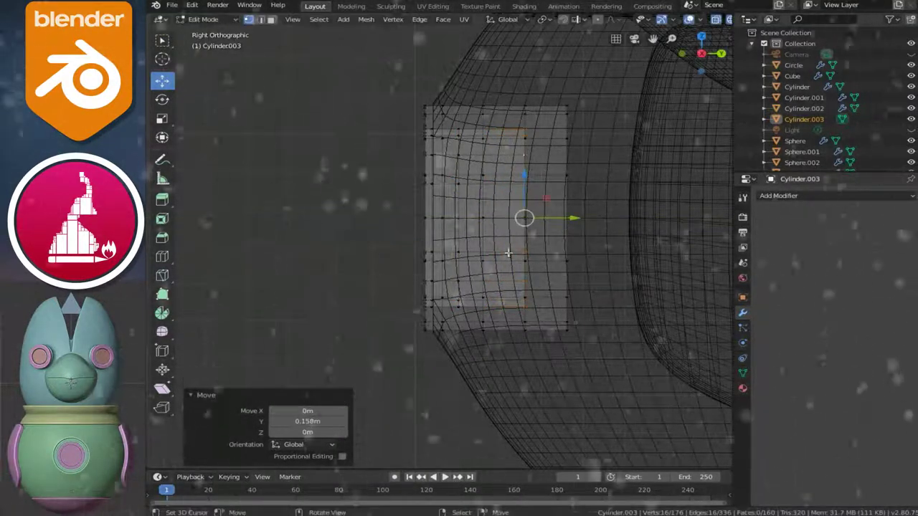
pyautogui.hotkey('shift', 'z')
pyautogui.moveTo(420, 220)
pyautogui.mouseDown(button='middle')
pyautogui.moveTo(623, 247)
pyautogui.moveTo(513, 268)
pyautogui.mouseUp(button='middle')
# Step: Add a level-2 Subdivision Surface modifier to the ring tube and shade it smooth
pyautogui.press('Tab')
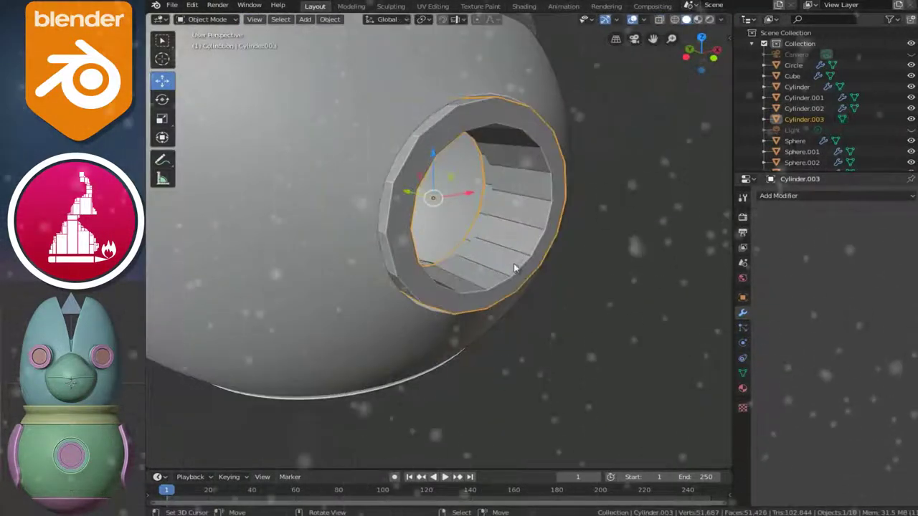
pyautogui.click(767, 198)
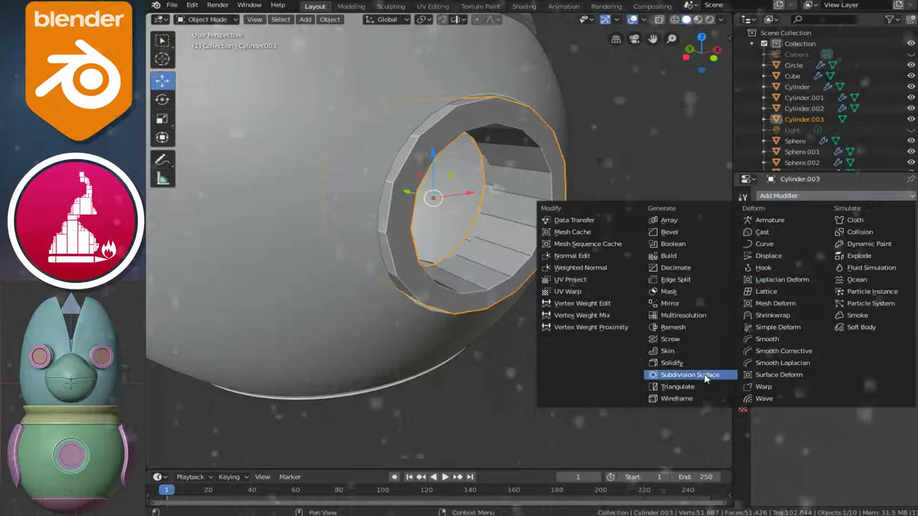
pyautogui.click(705, 378)
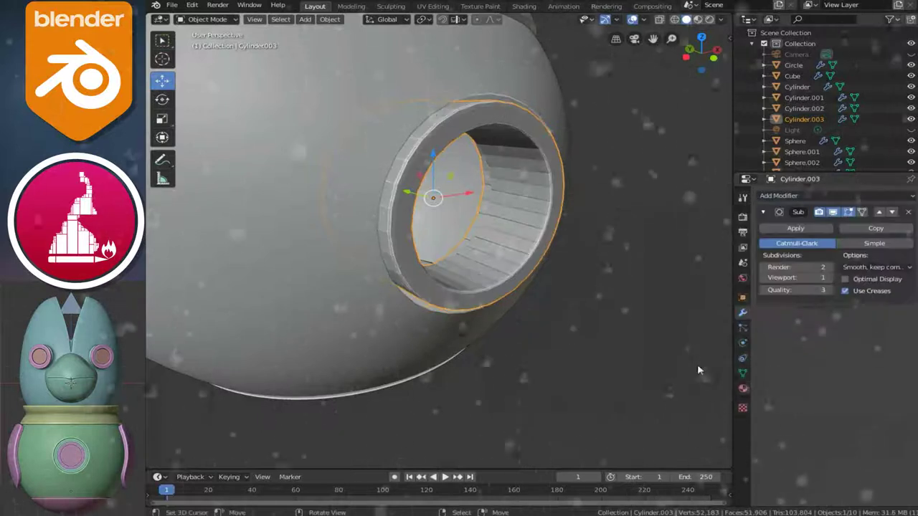
pyautogui.rightClick(497, 280)
pyautogui.click(497, 277)
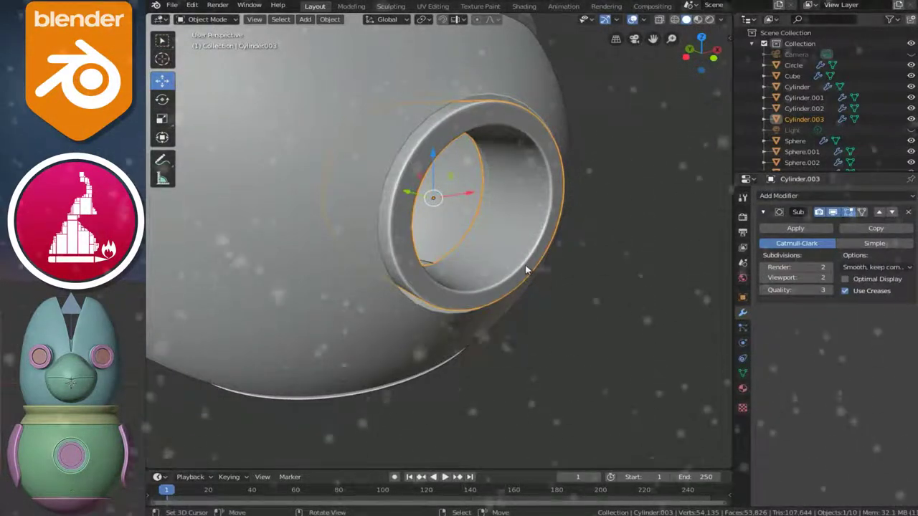
pyautogui.press('KP_1')
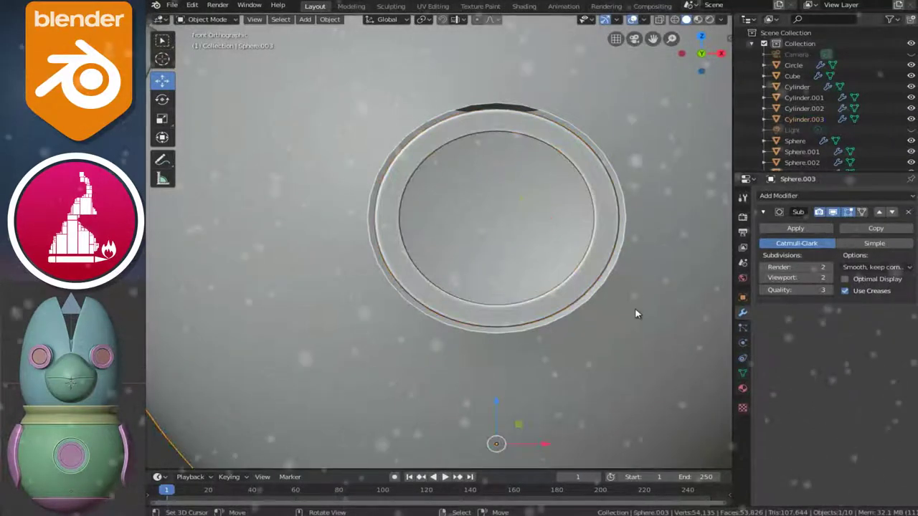
# Step: Edit the body sphere, extrude its hole's edge loop in place and shrink it to 0.989
pyautogui.press('Tab')
pyautogui.scroll(-4, 634, 313)
pyautogui.moveTo(635, 313); pyautogui.dragTo(496, 307, button='middle')
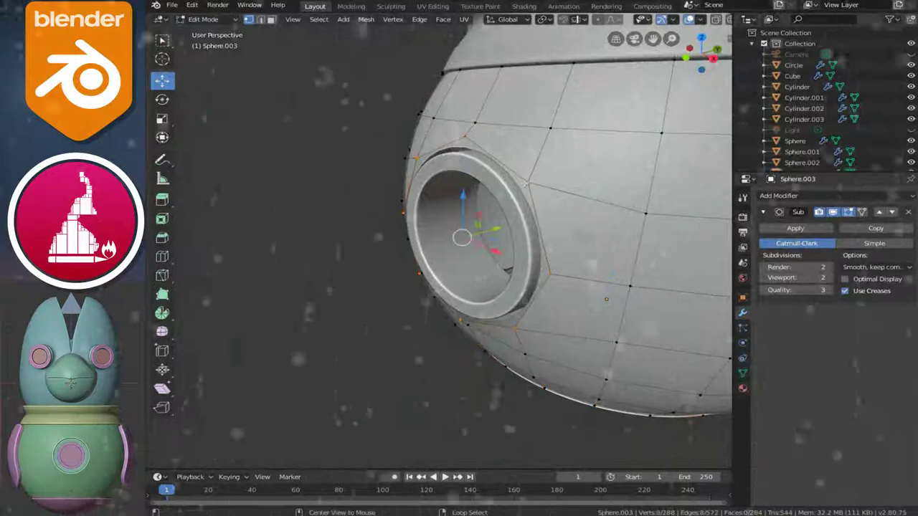
pyautogui.moveTo(606, 299); pyautogui.dragTo(596, 287, button='middle')
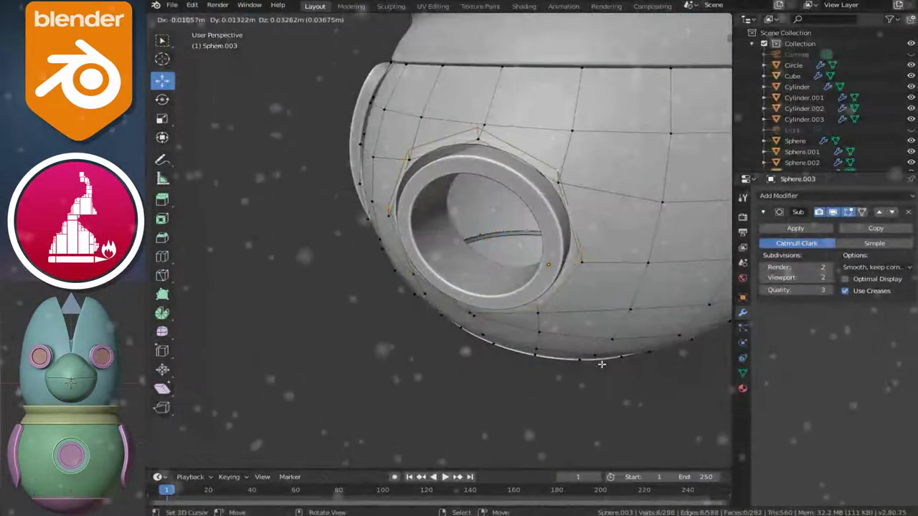
pyautogui.rightClick(622, 364)
pyautogui.click(620, 363)
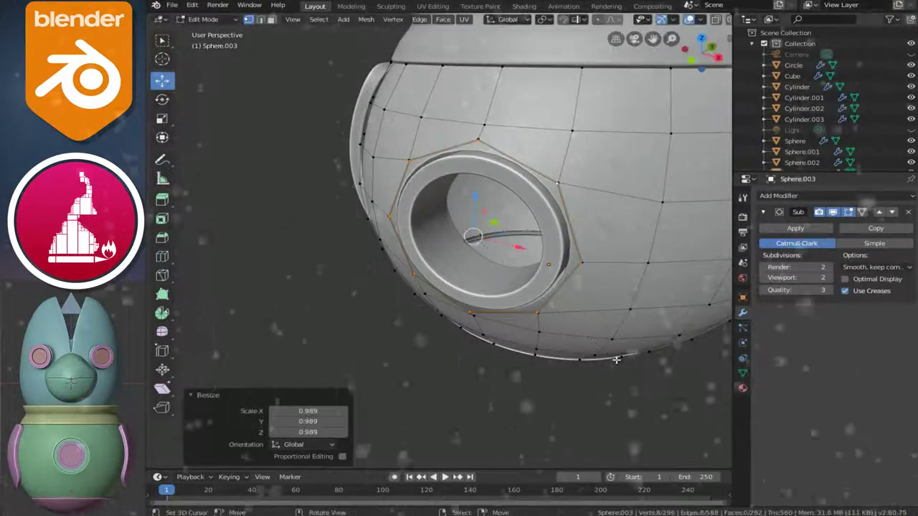
# Step: In side wireframe view, shift the rim 0.0145 m and scale it down to 0.966
pyautogui.press('KP_3')
pyautogui.hotkey('shift', 'z')
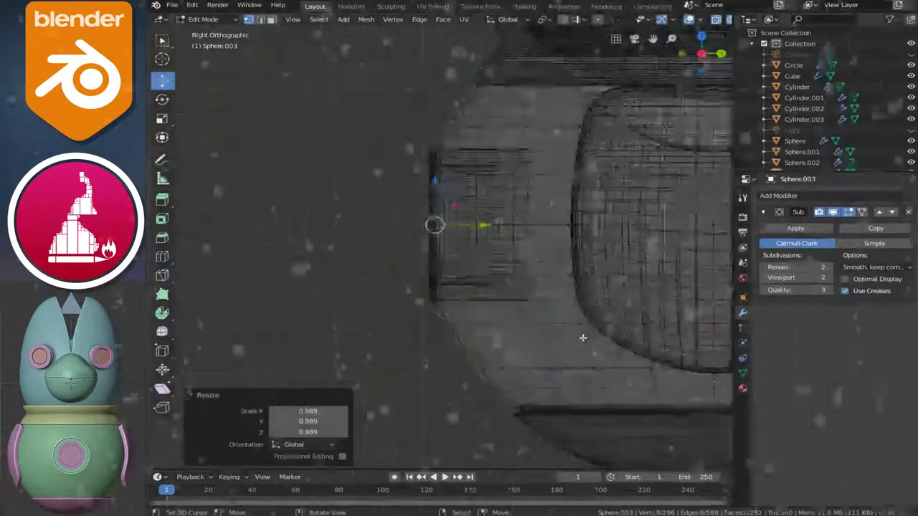
pyautogui.scroll(2, 502, 296)
pyautogui.press('g')
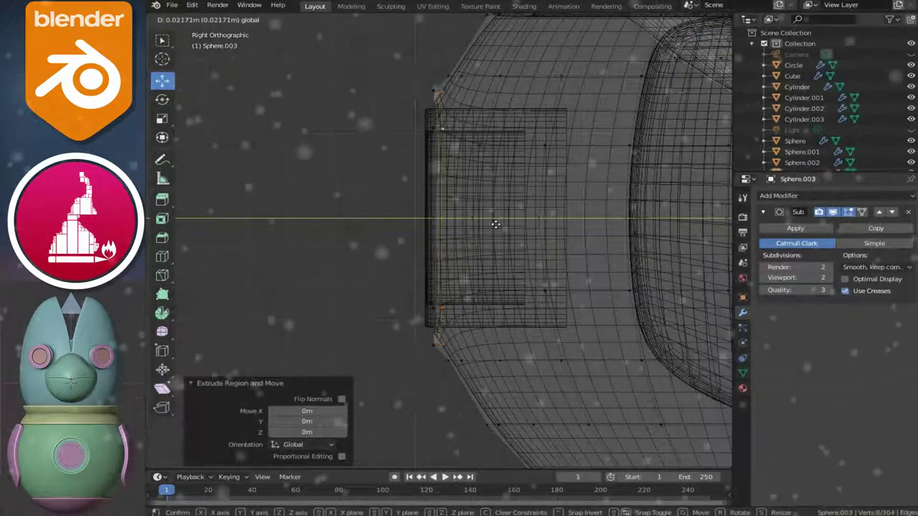
pyautogui.click(495, 222)
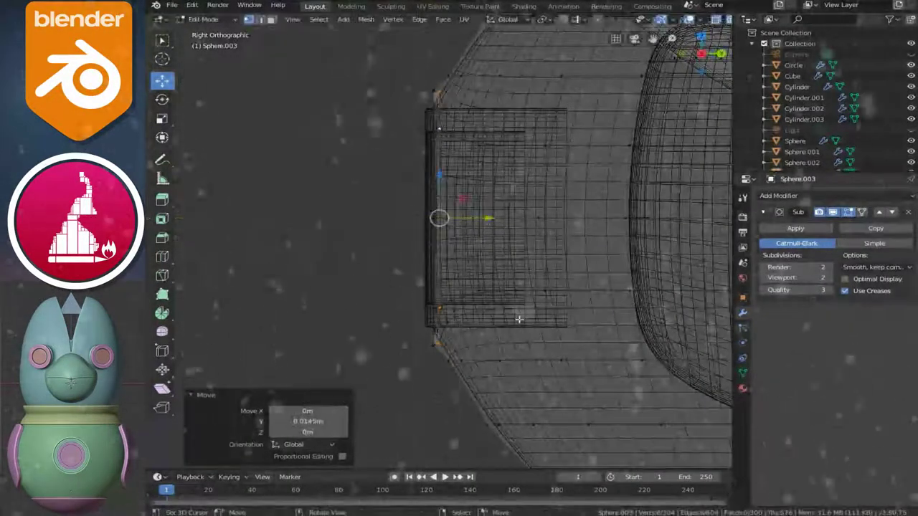
pyautogui.click(516, 312)
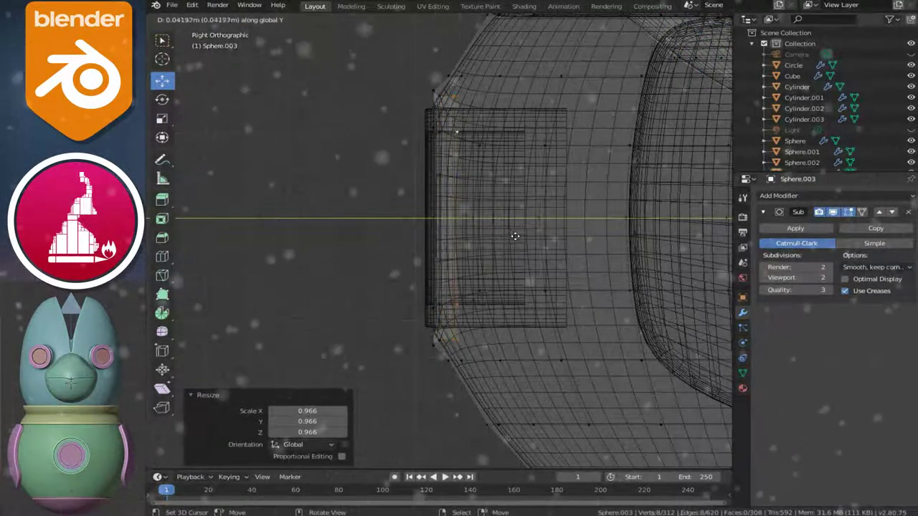
# Step: Extrude the rim 0.0608 m inward along Y and return to solid Object Mode
pyautogui.click(519, 244)
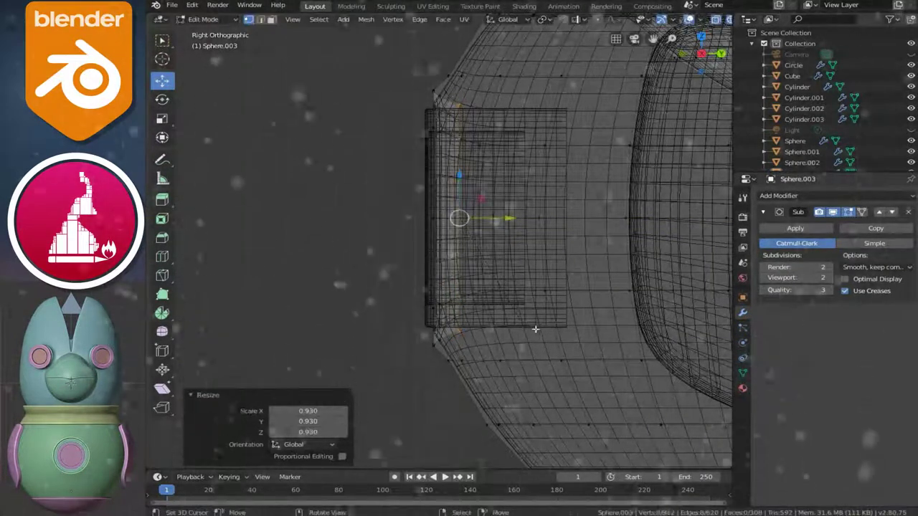
pyautogui.press('y')
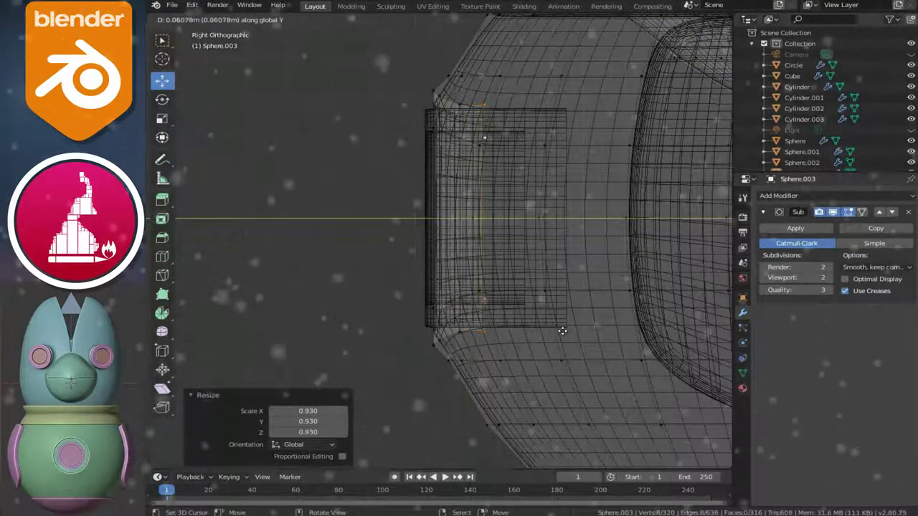
pyautogui.click(562, 330)
pyautogui.hotkey('shift', 'z')
pyautogui.moveTo(578, 293)
pyautogui.mouseDown(button='middle')
pyautogui.moveTo(566, 279)
pyautogui.moveTo(585, 261)
pyautogui.moveTo(575, 303)
pyautogui.moveTo(500, 297)
pyautogui.moveTo(553, 242)
pyautogui.moveTo(625, 289)
pyautogui.mouseUp(button='middle')
pyautogui.press('Tab')
pyautogui.scroll(3, 500, 294)
pyautogui.scroll(-3, 516, 284)
pyautogui.moveTo(522, 290); pyautogui.dragTo(498, 311, button='middle')
pyautogui.moveTo(579, 291)
pyautogui.mouseDown(button='middle')
pyautogui.moveTo(512, 316)
pyautogui.moveTo(567, 280)
pyautogui.mouseUp(button='middle')
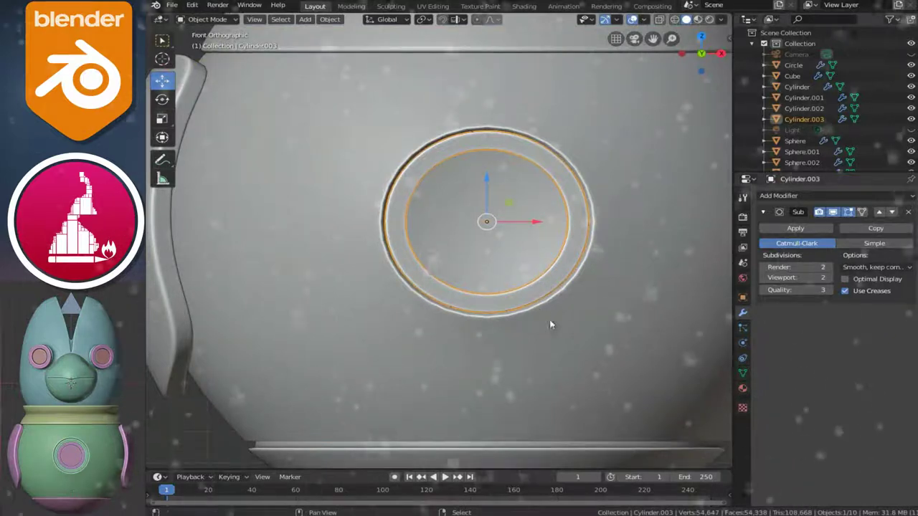
# Step: Duplicate Cylinder.003 in place, scale it to 0.73 and push it -0.114 m along Y
pyautogui.rightClick(549, 296)
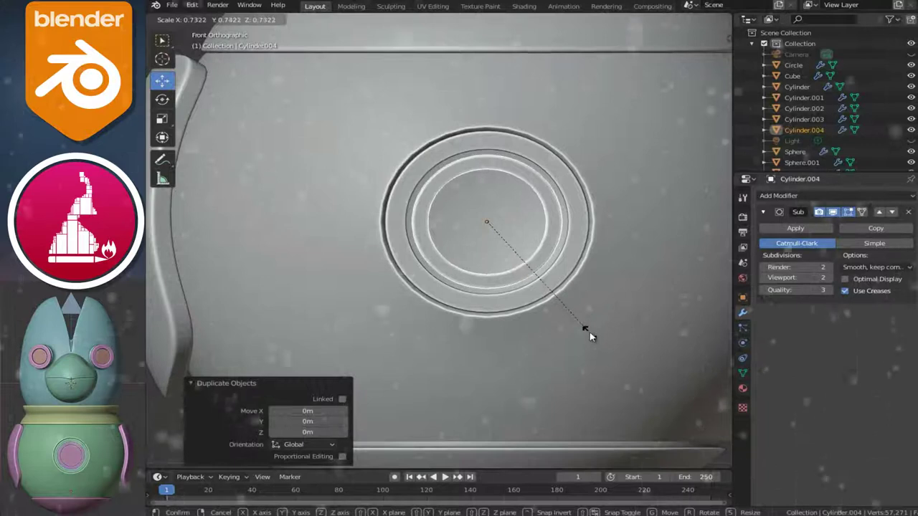
pyautogui.scroll(-4, 587, 335)
pyautogui.moveTo(587, 335)
pyautogui.mouseDown(button='middle')
pyautogui.moveTo(490, 363)
pyautogui.moveTo(516, 305)
pyautogui.mouseUp(button='middle')
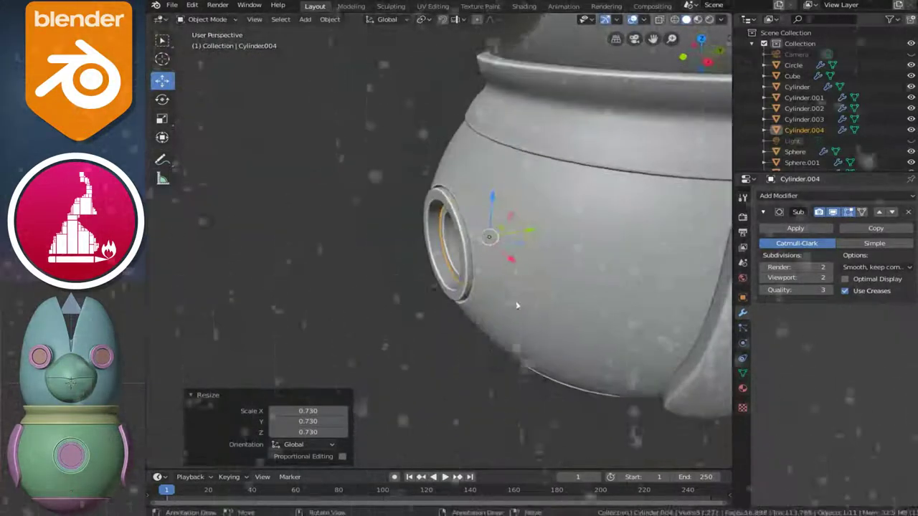
pyautogui.click(509, 235)
pyautogui.moveTo(510, 234); pyautogui.dragTo(574, 256, button='middle')
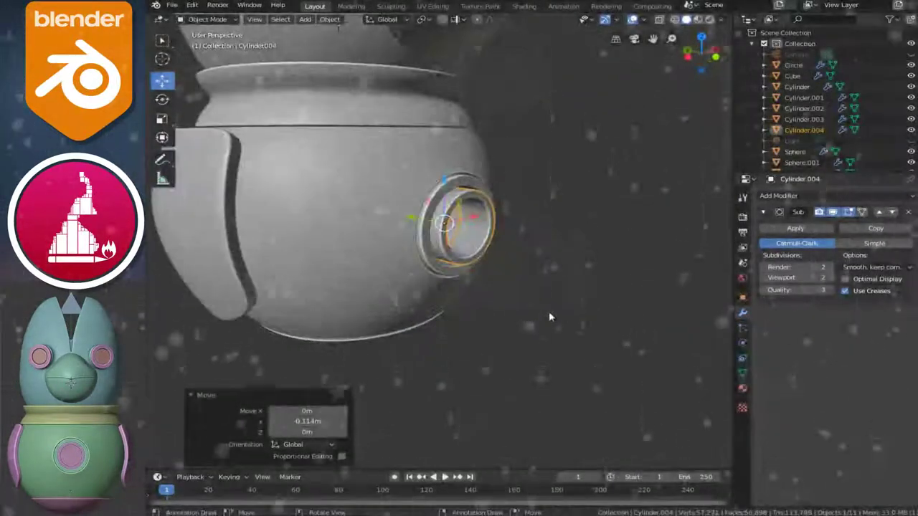
pyautogui.scroll(5, 550, 316)
# Step: Enlarge the new ring to 1.086 and shift it 0.0207 m along Y
pyautogui.press('s')
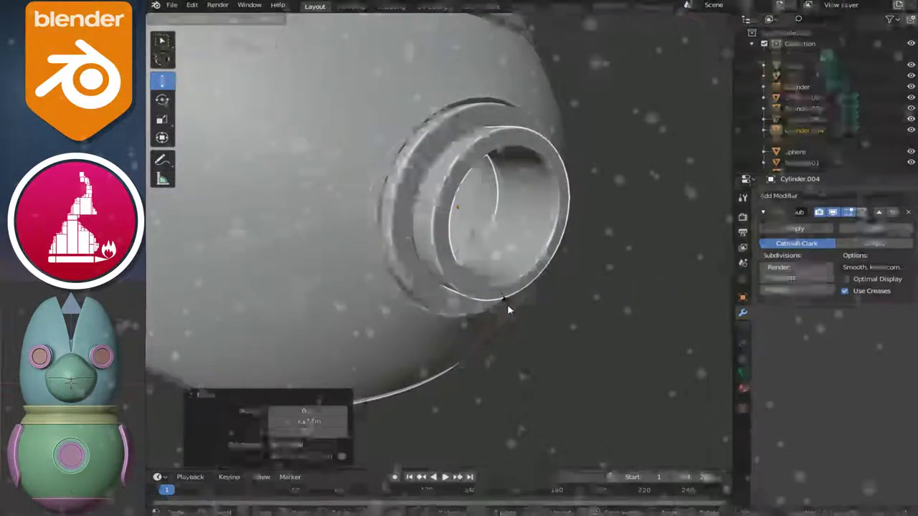
pyautogui.click(508, 304)
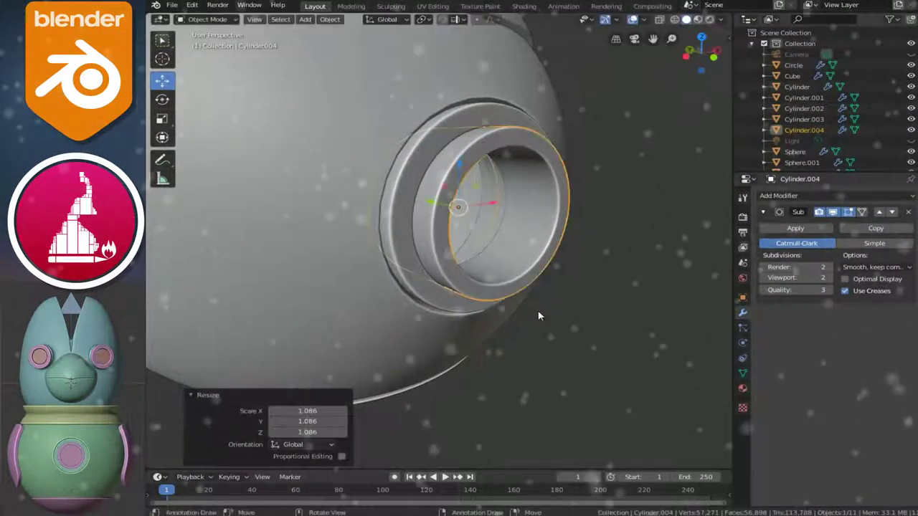
pyautogui.moveTo(539, 313); pyautogui.dragTo(458, 296, button='middle')
pyautogui.moveTo(544, 228); pyautogui.dragTo(553, 229)
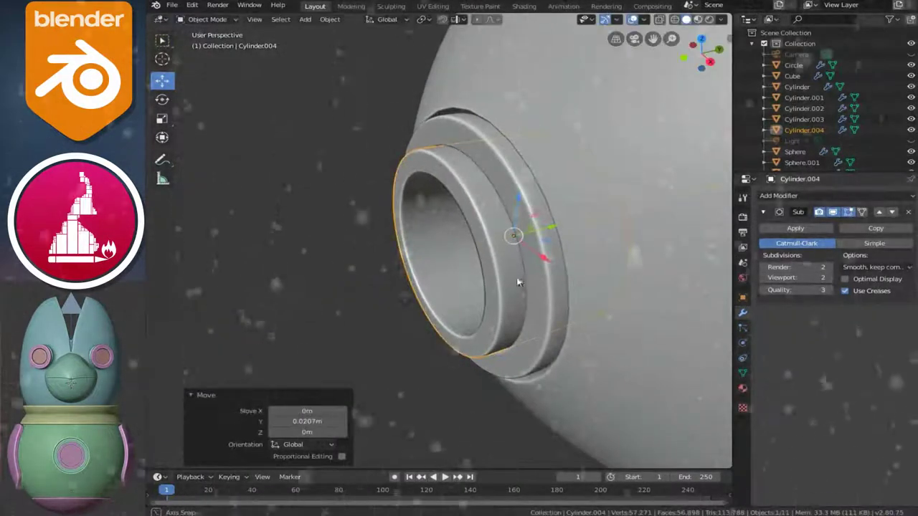
pyautogui.moveTo(556, 229); pyautogui.dragTo(666, 220, button='middle')
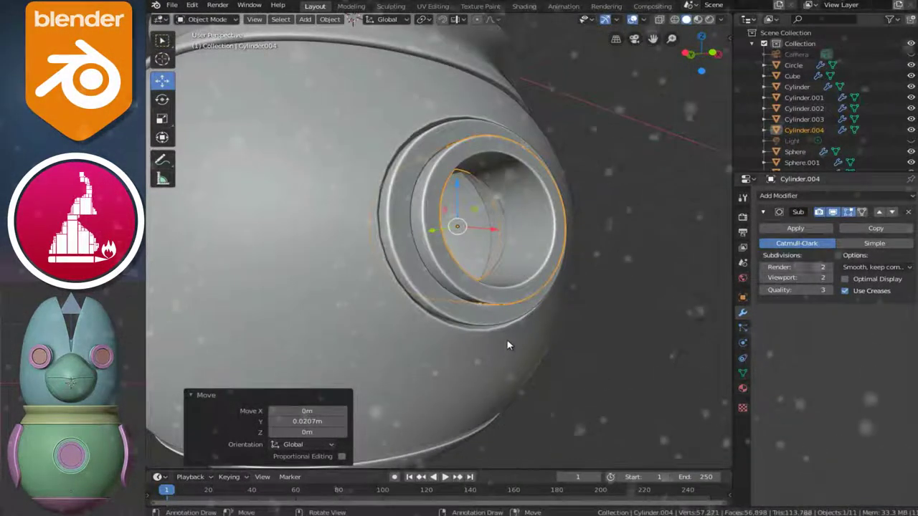
# Step: In front view, duplicate the innermost porthole ring in place and scale the copy to 0.718
pyautogui.click(504, 344)
pyautogui.scroll(-4, 505, 337)
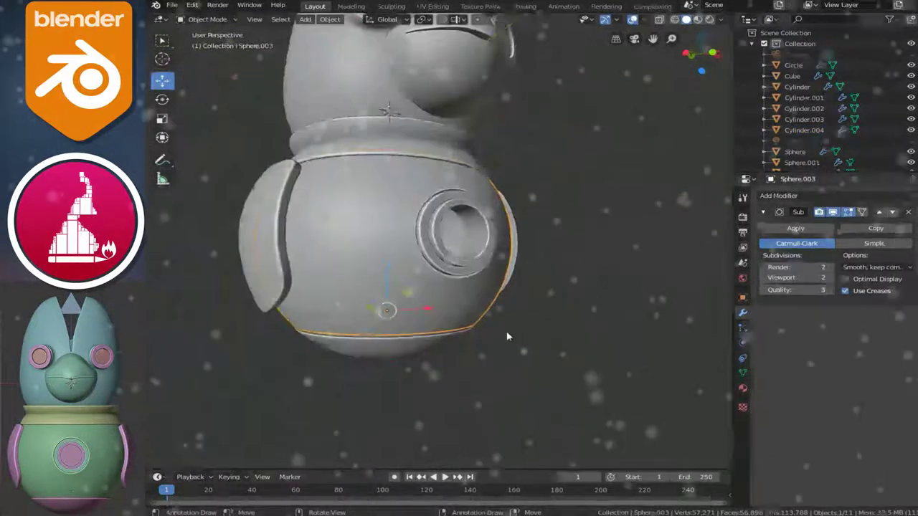
pyautogui.moveTo(547, 304); pyautogui.dragTo(438, 323, button='middle')
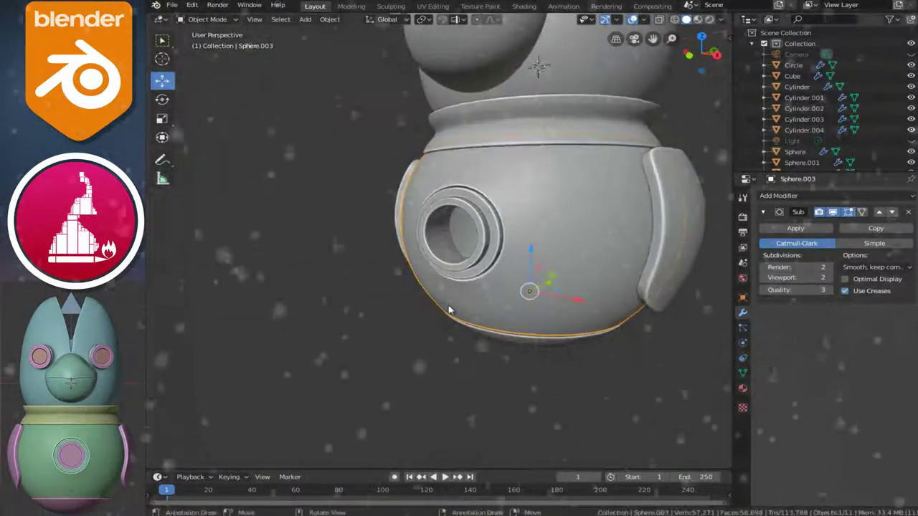
pyautogui.press('KP_1')
pyautogui.scroll(3, 448, 308)
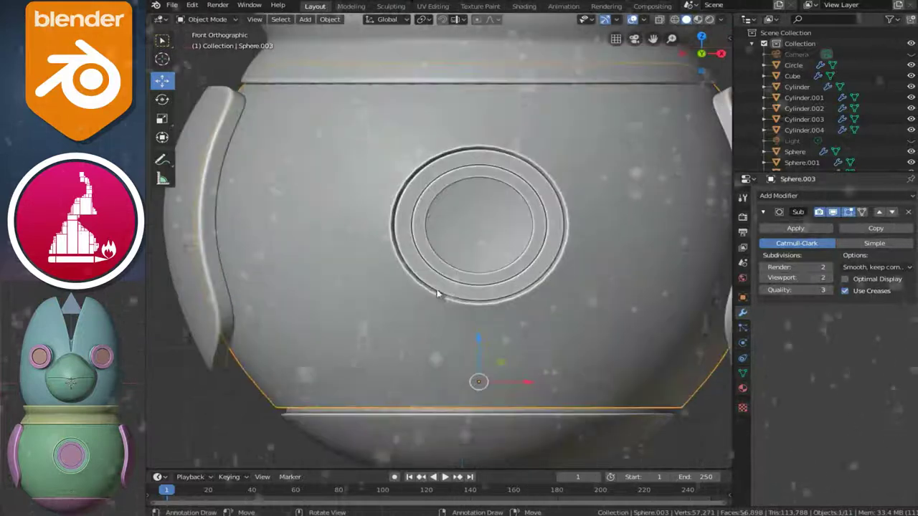
pyautogui.scroll(3, 459, 292)
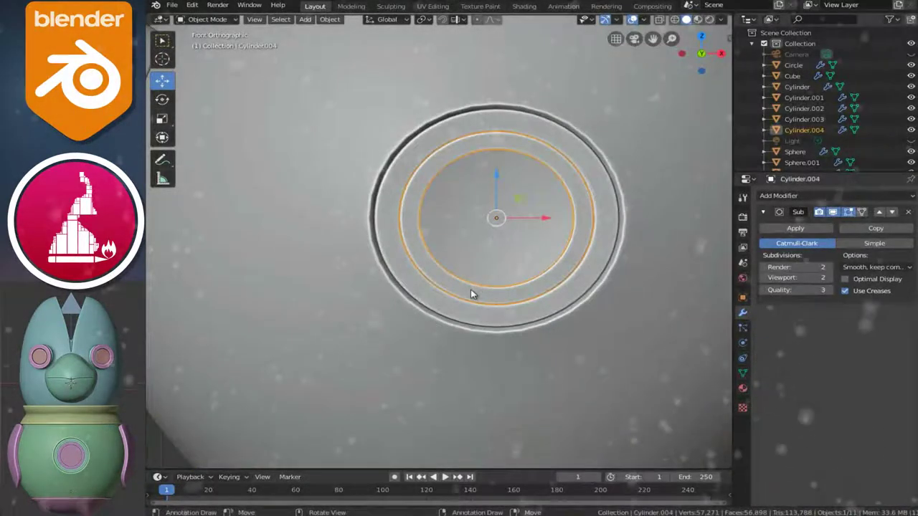
pyautogui.hotkey('shift', 'd')
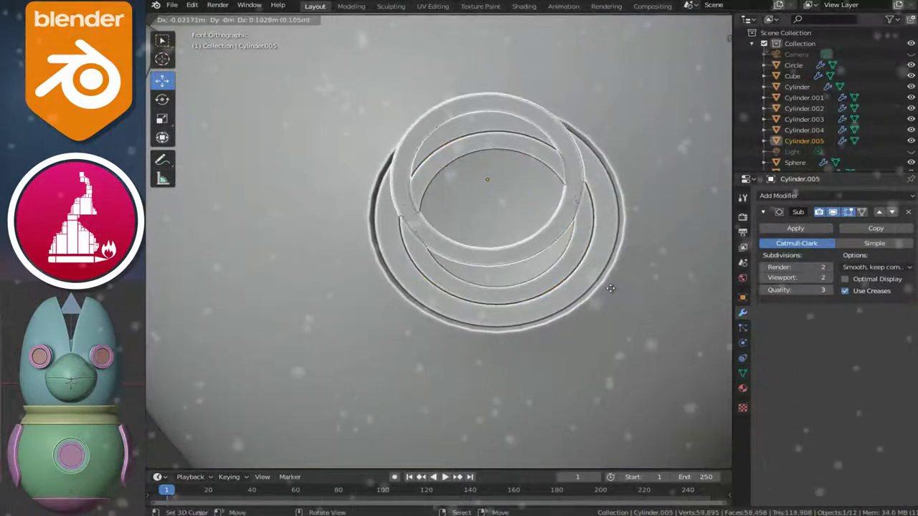
pyautogui.press('Escape')
pyautogui.press('s')
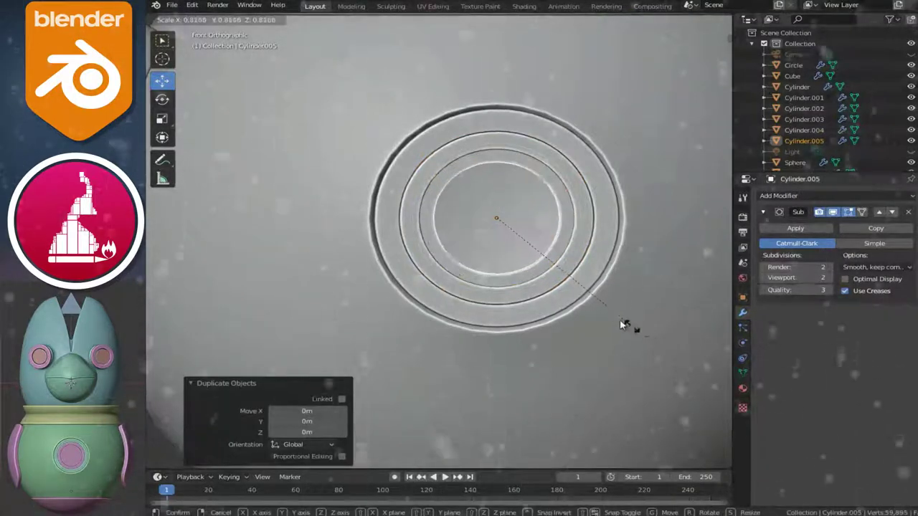
pyautogui.click(613, 322)
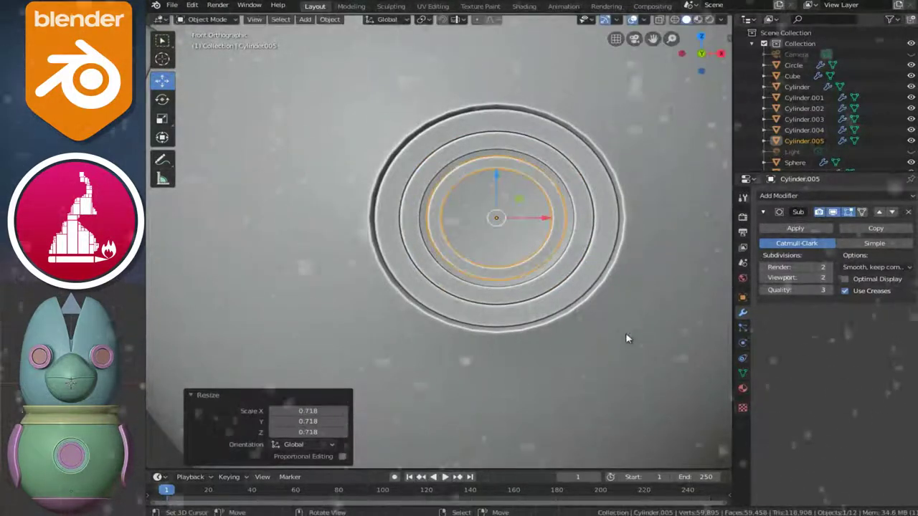
# Step: Isolate Cylinder.005 in local view and orbit around to inspect it
pyautogui.press('KP_Divide')
pyautogui.scroll(-2, 582, 268)
pyautogui.moveTo(581, 268)
pyautogui.mouseDown(button='middle')
pyautogui.moveTo(526, 287)
pyautogui.moveTo(455, 282)
pyautogui.mouseUp(button='middle')
pyautogui.scroll(2, 512, 291)
pyautogui.moveTo(512, 291)
pyautogui.mouseDown(button='middle')
pyautogui.moveTo(330, 275)
pyautogui.moveTo(472, 259)
pyautogui.moveTo(600, 269)
pyautogui.moveTo(567, 301)
pyautogui.mouseUp(button='middle')
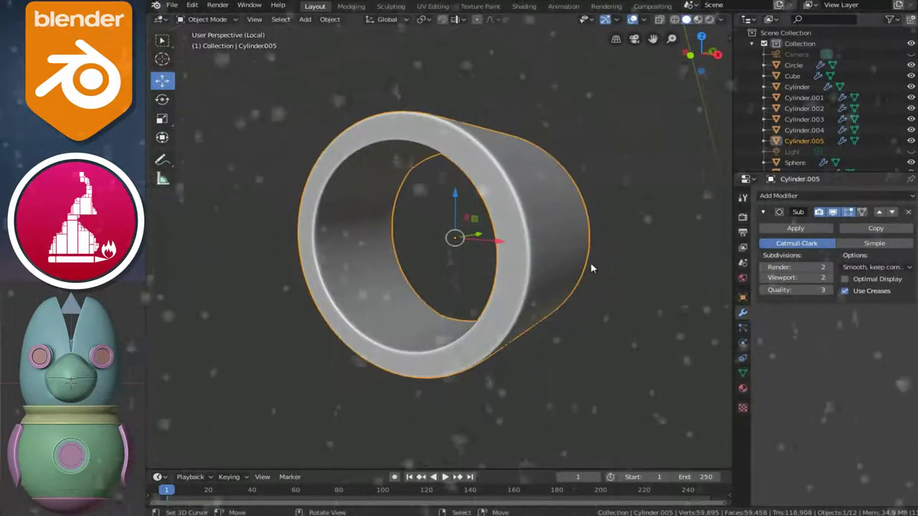
pyautogui.moveTo(588, 268)
pyautogui.mouseDown(button='middle')
pyautogui.moveTo(566, 322)
pyautogui.moveTo(642, 302)
pyautogui.mouseUp(button='middle')
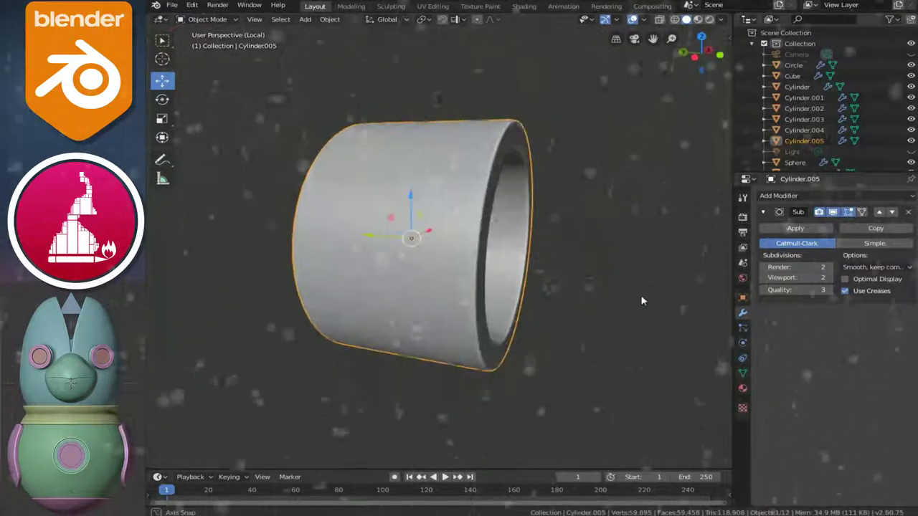
# Step: Select the tube's front rim loop, grow it by two face rings, and delete them
pyautogui.press('Tab')
pyautogui.keyDown('alt'); pyautogui.click(525, 325); pyautogui.keyUp('alt')
pyautogui.moveTo(563, 324)
pyautogui.mouseDown(button='middle')
pyautogui.moveTo(519, 354)
pyautogui.moveTo(529, 389)
pyautogui.moveTo(579, 378)
pyautogui.mouseUp(button='middle')
pyautogui.press('ctrl+KP_Add')
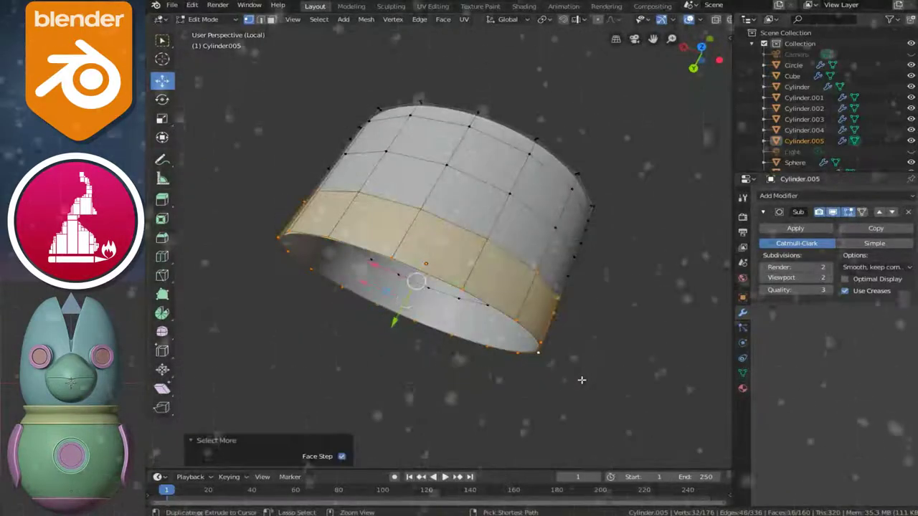
pyautogui.press('ctrl+KP_Add')
pyautogui.press('ctrl+KP_Add')
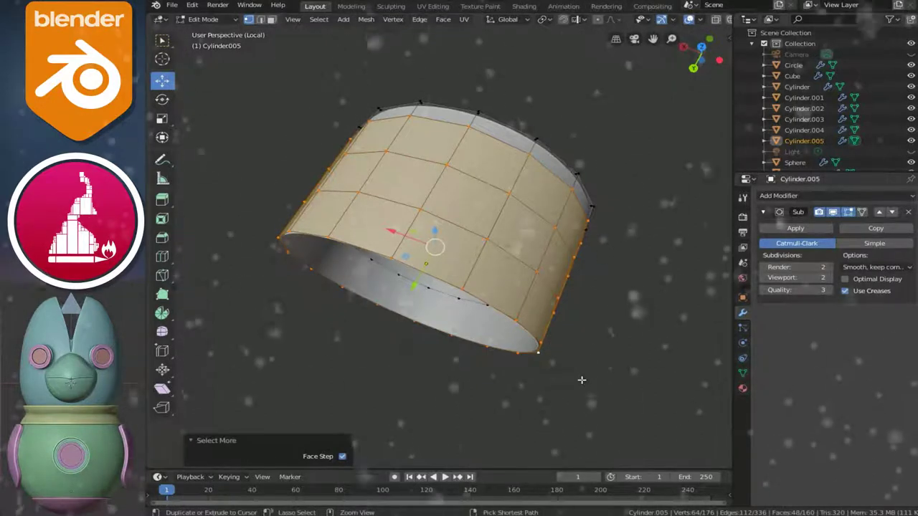
pyautogui.moveTo(490, 355); pyautogui.dragTo(490, 335, button='middle')
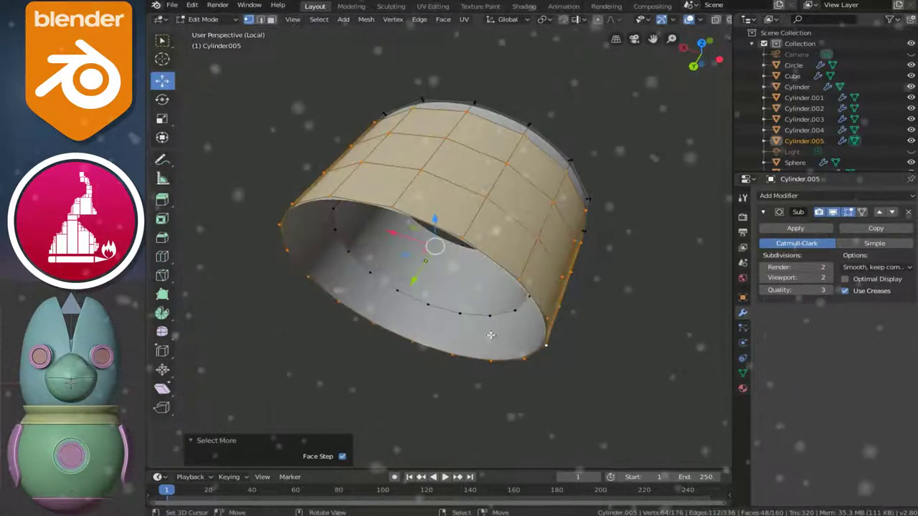
pyautogui.press('x')
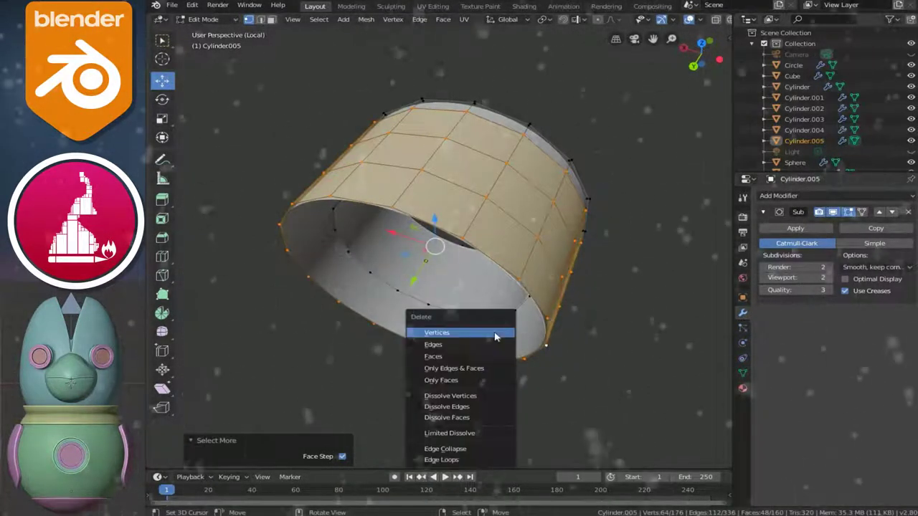
pyautogui.click(442, 358)
# Step: Select the open rim loop, grow it by one ring, and delete those faces
pyautogui.moveTo(449, 350); pyautogui.dragTo(431, 278, button='middle')
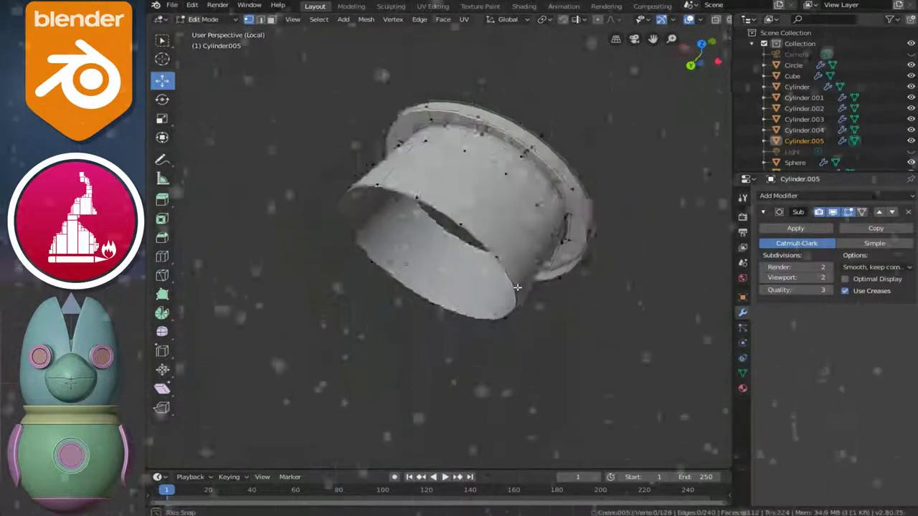
pyautogui.keyDown('alt'); pyautogui.click(430, 279); pyautogui.keyUp('alt')
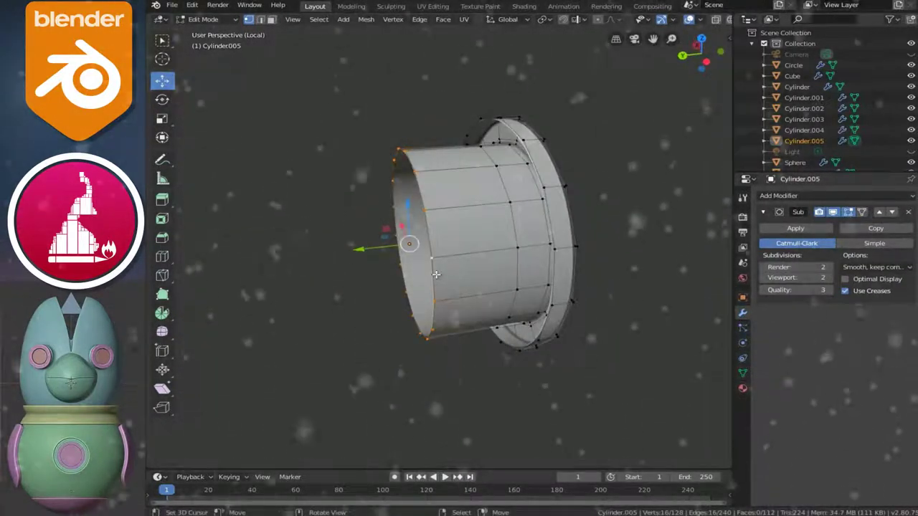
pyautogui.press('ctrl+KP_Add')
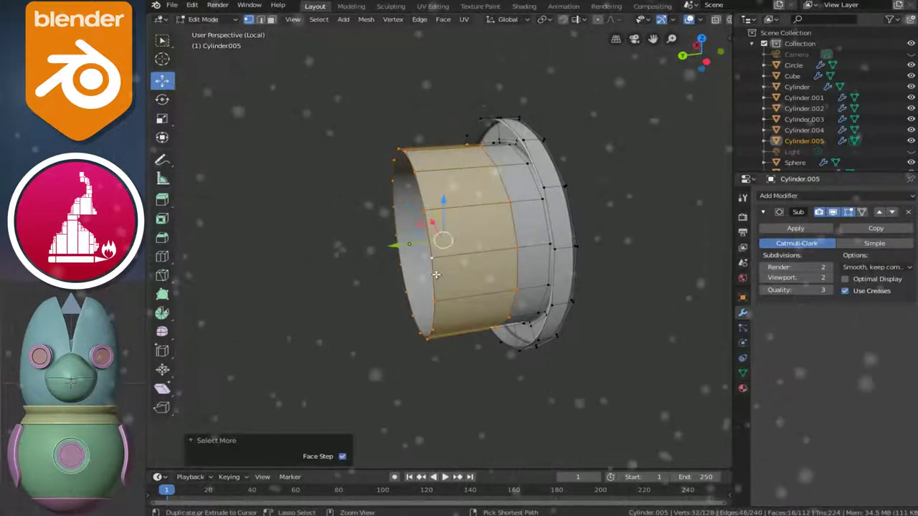
pyautogui.press('x')
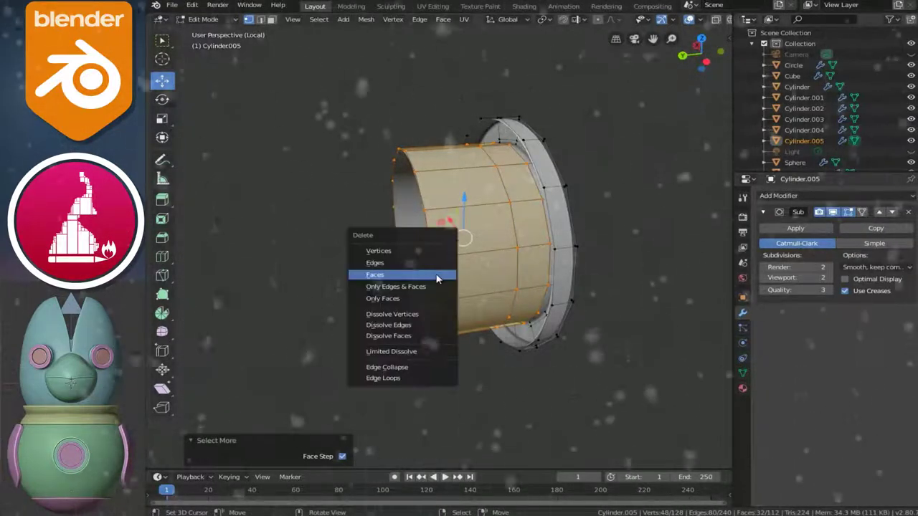
pyautogui.click(414, 276)
pyautogui.moveTo(538, 273)
pyautogui.mouseDown(button='middle')
pyautogui.moveTo(389, 287)
pyautogui.moveTo(352, 262)
pyautogui.moveTo(225, 266)
pyautogui.mouseUp(button='middle')
pyautogui.moveTo(297, 274); pyautogui.dragTo(365, 262, button='middle')
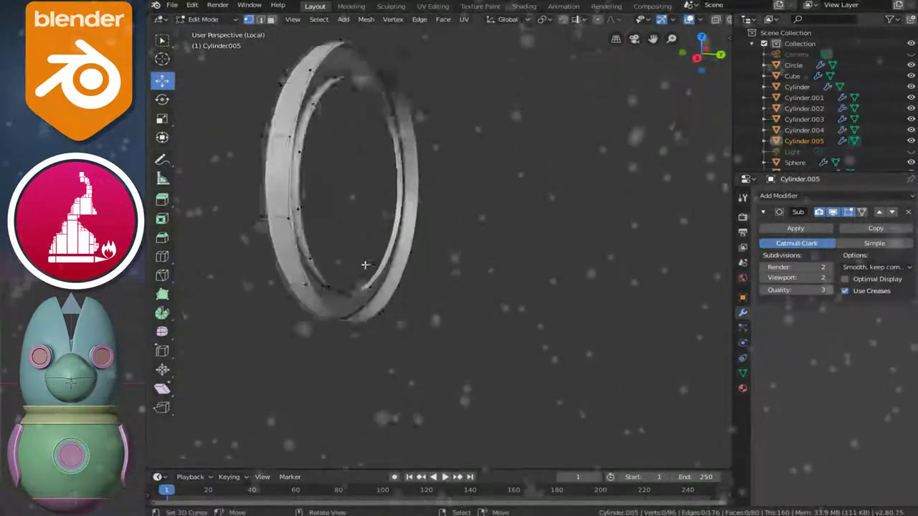
pyautogui.scroll(2, 354, 262)
pyautogui.scroll(2, 353, 266)
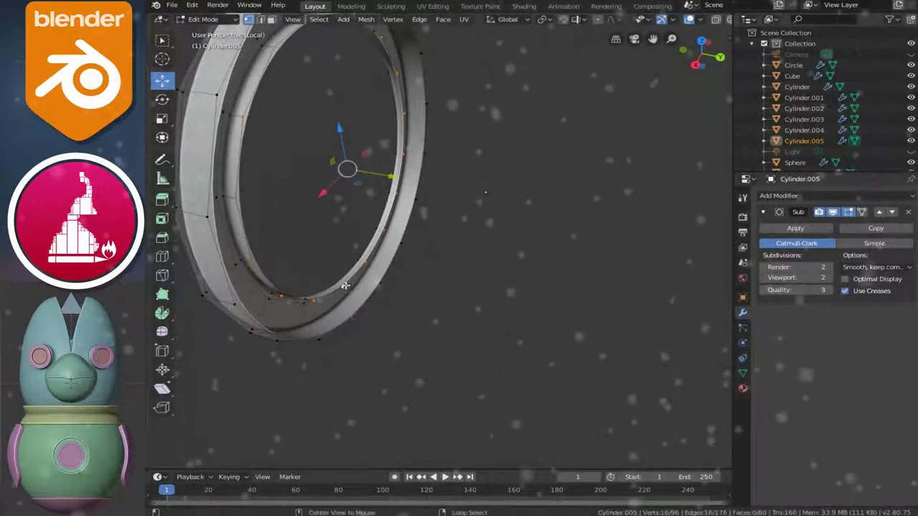
# Step: Delete two more sets of vertices, leaving a thin flat ring seen face-on
pyautogui.press('x')
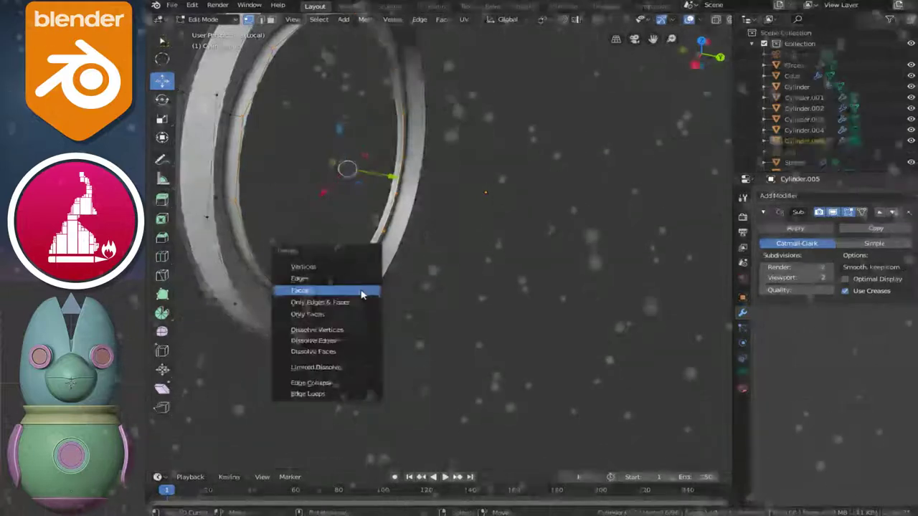
pyautogui.click(319, 266)
pyautogui.moveTo(342, 274)
pyautogui.mouseDown(button='middle')
pyautogui.moveTo(475, 266)
pyautogui.moveTo(481, 244)
pyautogui.moveTo(354, 237)
pyautogui.mouseUp(button='middle')
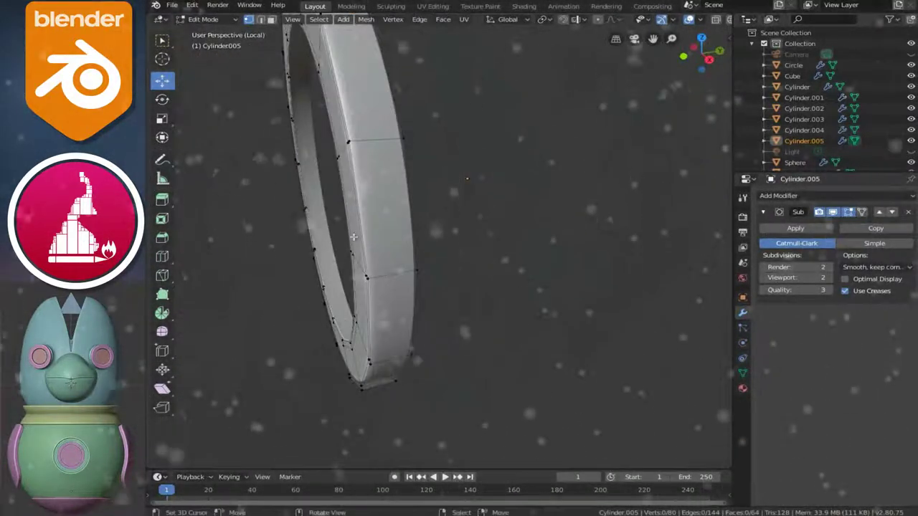
pyautogui.press('x')
pyautogui.click(420, 262)
pyautogui.moveTo(426, 262)
pyautogui.mouseDown(button='middle')
pyautogui.moveTo(406, 289)
pyautogui.moveTo(486, 278)
pyautogui.mouseUp(button='middle')
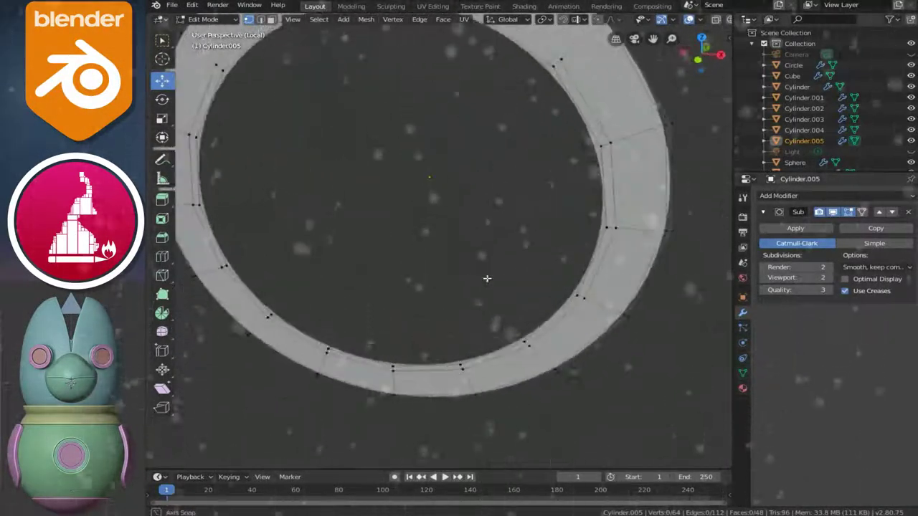
pyautogui.press('KP_1')
pyautogui.scroll(-1, 499, 261)
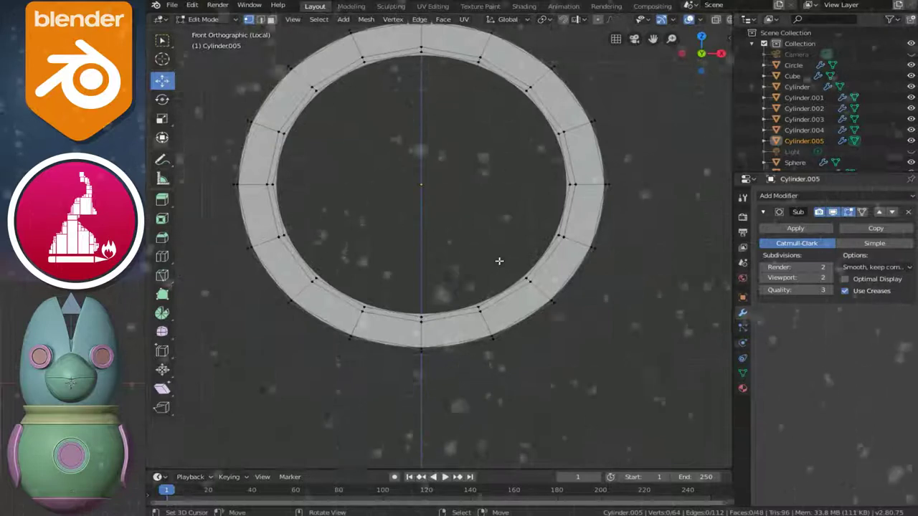
# Step: Shrink the ring's inner edge loop, then extrude a second, smaller loop inward
pyautogui.keyDown('shift'); pyautogui.moveTo(487, 308); pyautogui.dragTo(486, 323, button='middle'); pyautogui.keyUp('shift')
pyautogui.keyDown('alt'); pyautogui.click(479, 348); pyautogui.keyUp('alt')
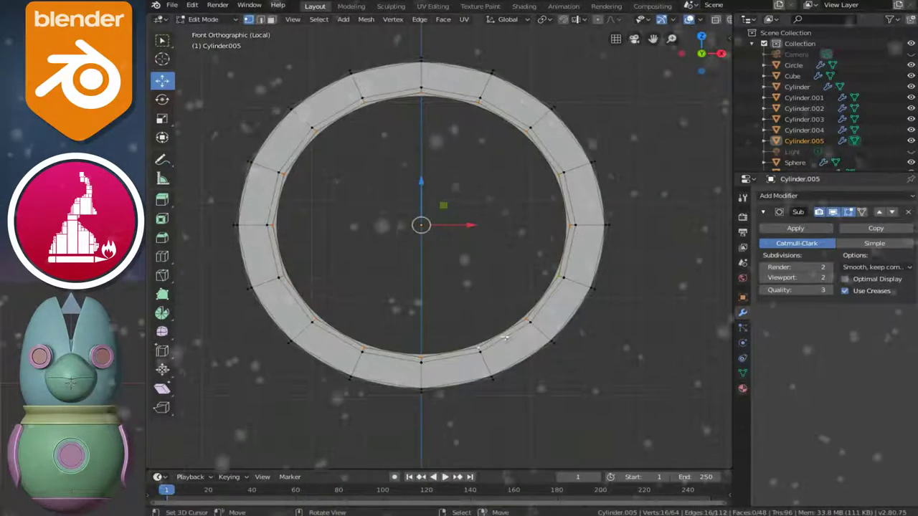
pyautogui.press('s')
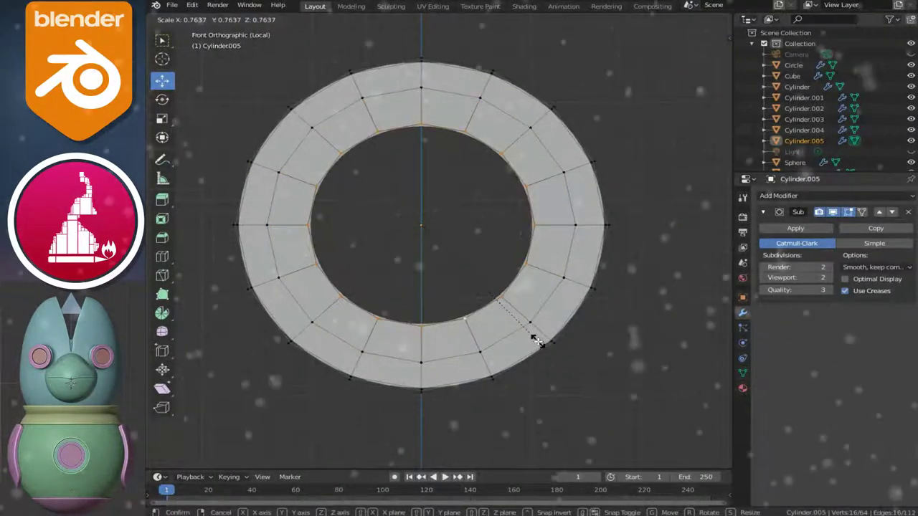
pyautogui.click(538, 342)
pyautogui.press('e')
pyautogui.rightClick(596, 387)
pyautogui.press('s')
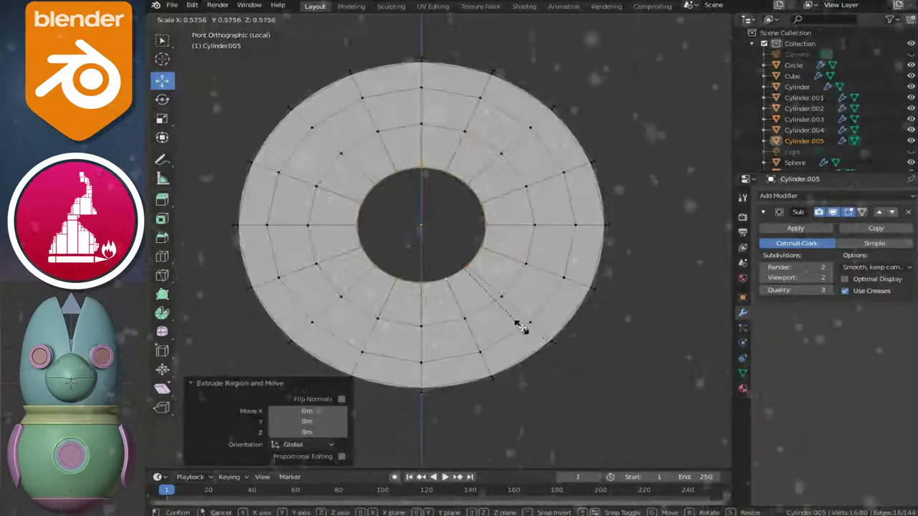
pyautogui.click(521, 327)
# Step: Extrude a third loop, shrink it to 0.433, and merge it at the centre
pyautogui.press('e')
pyautogui.rightClick(521, 326)
pyautogui.press('s')
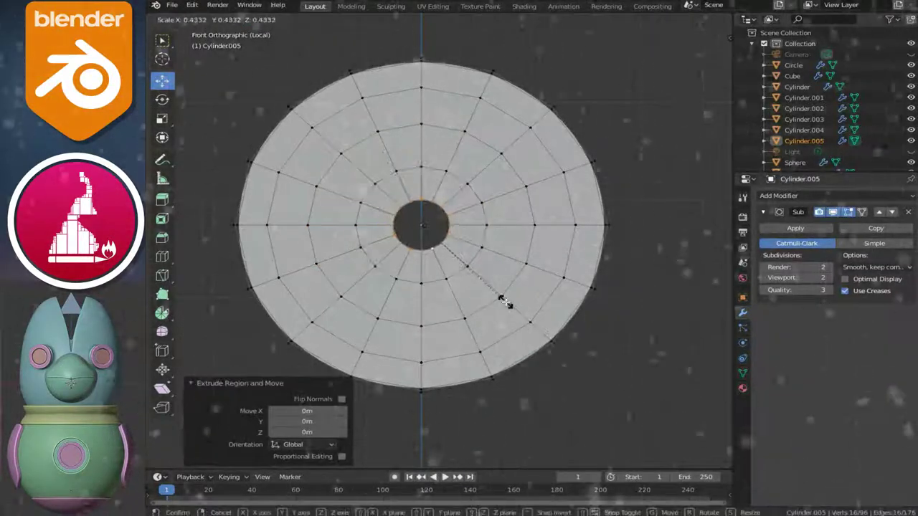
pyautogui.click(505, 303)
pyautogui.press('m')
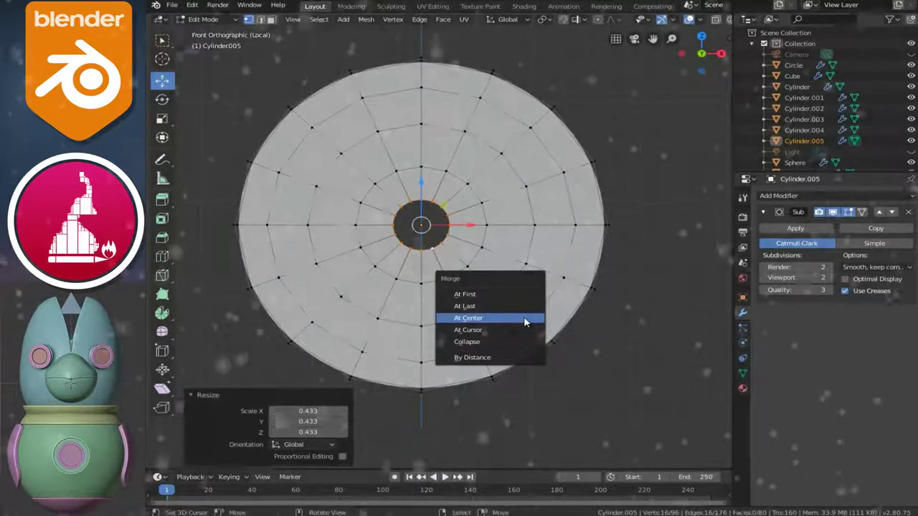
pyautogui.click(524, 318)
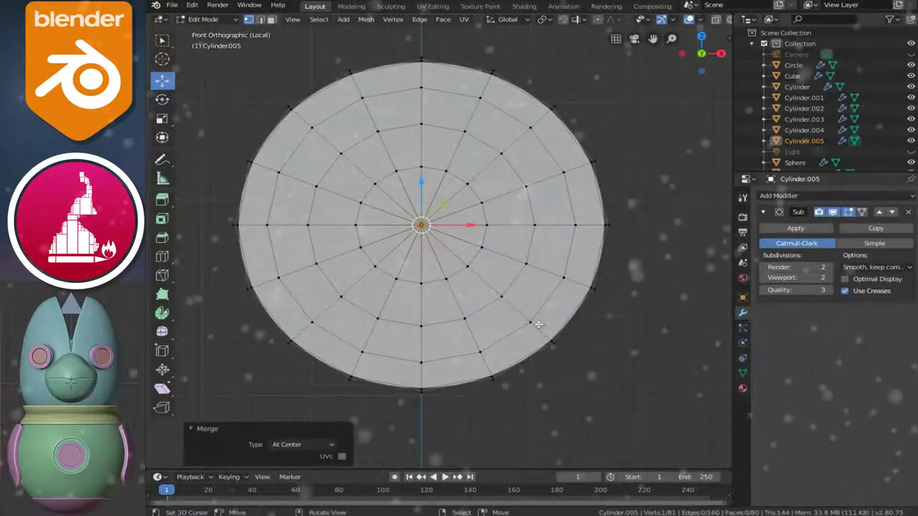
pyautogui.moveTo(602, 291)
pyautogui.mouseDown(button='middle')
pyautogui.moveTo(485, 335)
pyautogui.moveTo(416, 266)
pyautogui.moveTo(443, 282)
pyautogui.moveTo(529, 251)
pyautogui.mouseUp(button='middle')
pyautogui.press('Tab')
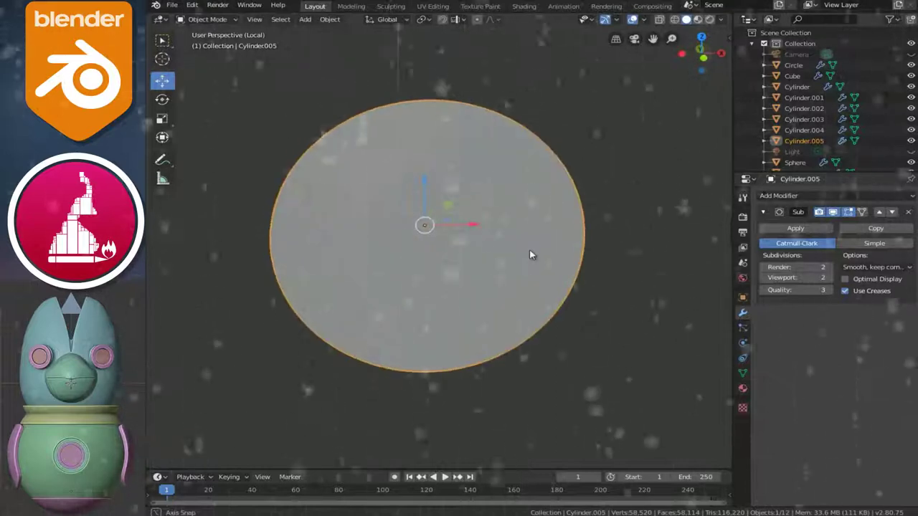
# Step: Add a Solidify modifier with offset -1 and move it above Subdivision Surface
pyautogui.click(777, 197)
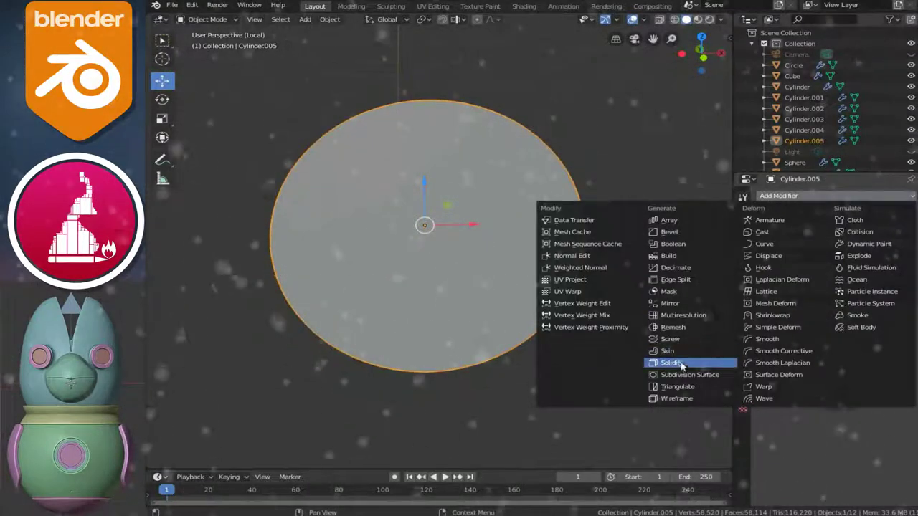
pyautogui.click(681, 362)
pyautogui.doubleClick(875, 345)
pyautogui.write('-1')
pyautogui.press('Return')
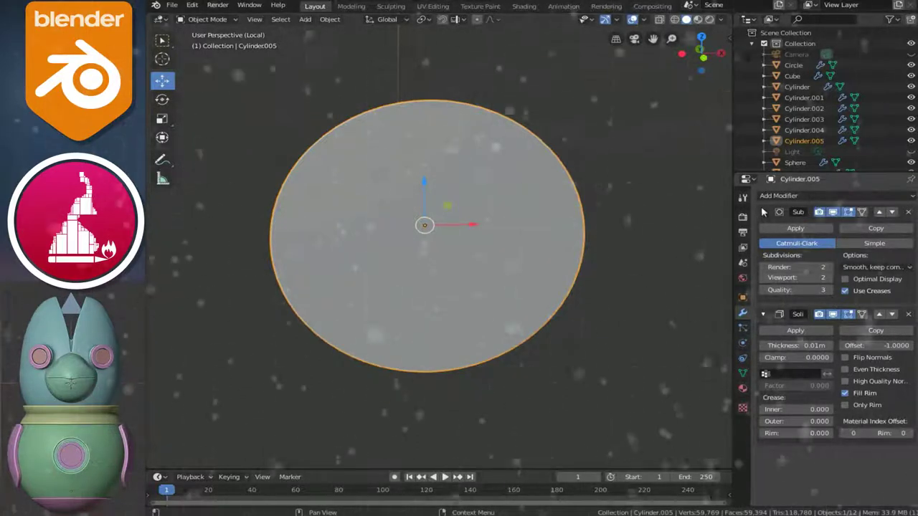
pyautogui.click(762, 211)
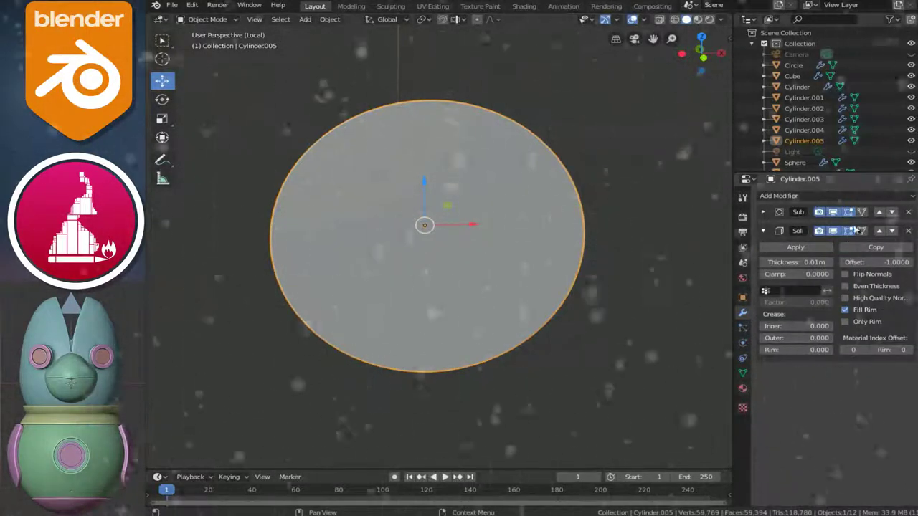
pyautogui.click(879, 230)
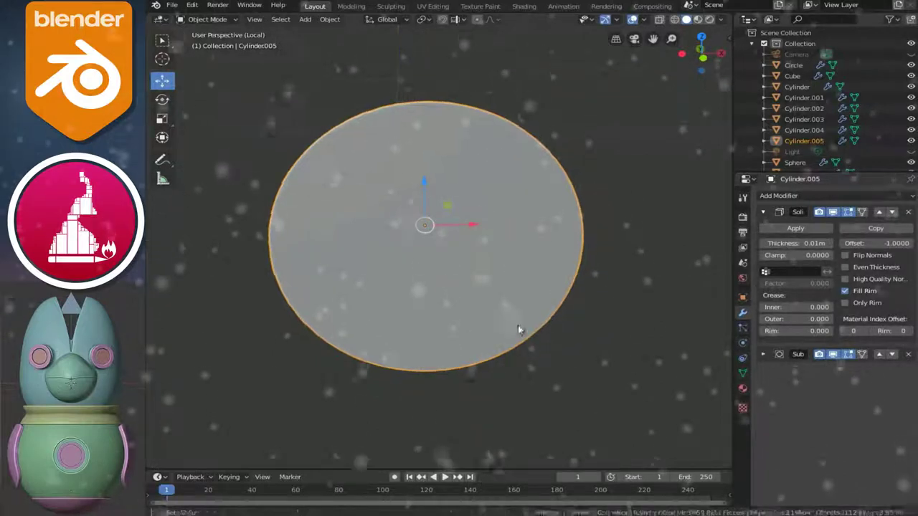
# Step: Set the disc's Solidify thickness to 0.1 m
pyautogui.moveTo(518, 325); pyautogui.dragTo(549, 296, button='middle')
pyautogui.moveTo(797, 243); pyautogui.dragTo(846, 254)
pyautogui.moveTo(440, 293)
pyautogui.mouseDown(button='middle')
pyautogui.moveTo(477, 311)
pyautogui.moveTo(431, 330)
pyautogui.moveTo(472, 333)
pyautogui.mouseUp(button='middle')
pyautogui.click(797, 243)
pyautogui.write('0.1')
pyautogui.press('Return')
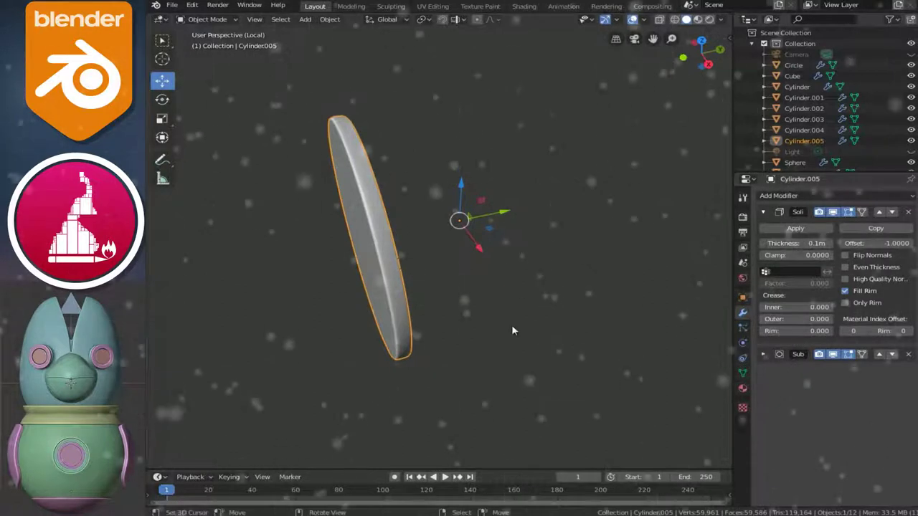
pyautogui.press('KP_1')
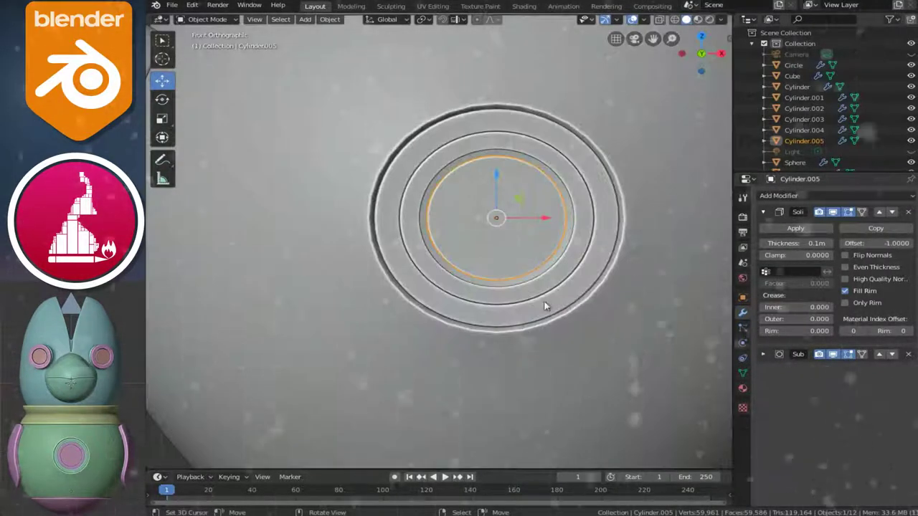
# Step: Enlarge the belly disc to 1.096 and nudge it along Y into the ring hole
pyautogui.click(570, 343)
pyautogui.moveTo(564, 320); pyautogui.dragTo(468, 349, button='middle')
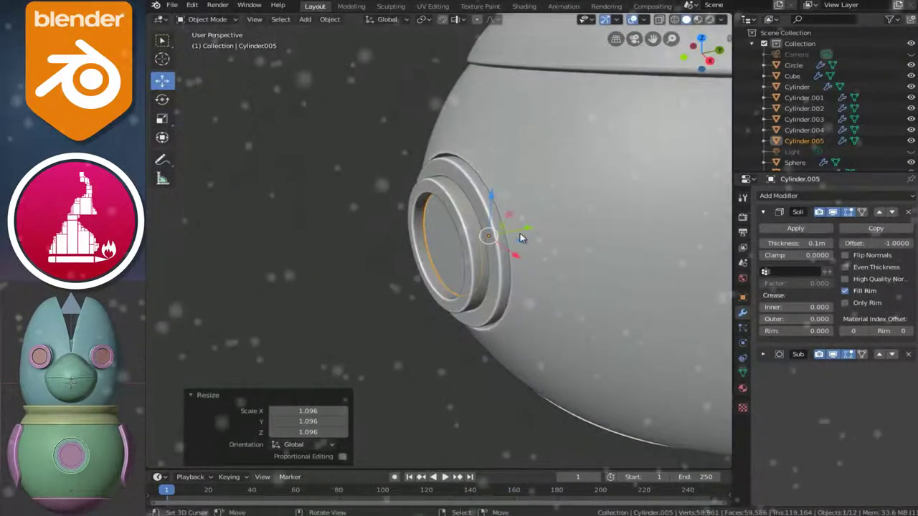
pyautogui.press('g')
pyautogui.press('y')
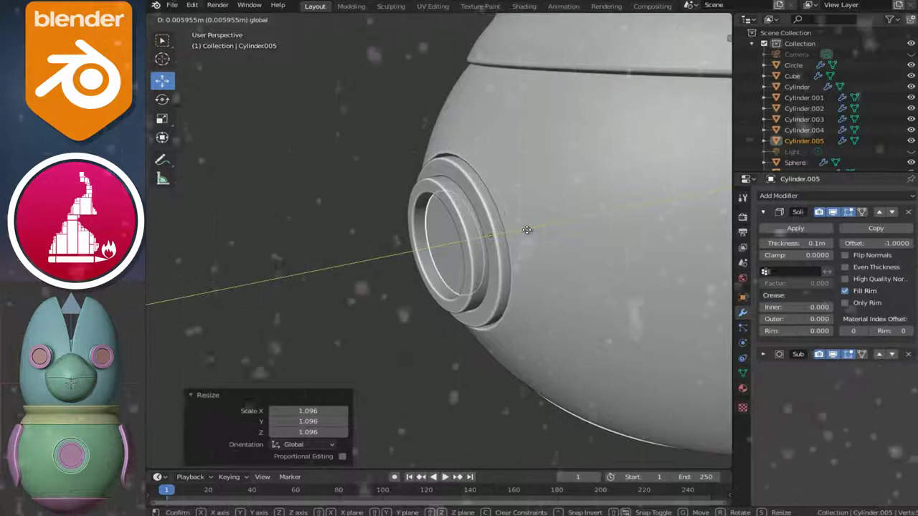
pyautogui.click(522, 233)
# Step: Select the body sphere and orbit around the character to check the seated disc
pyautogui.click(552, 276)
pyautogui.moveTo(552, 276); pyautogui.dragTo(574, 256, button='middle')
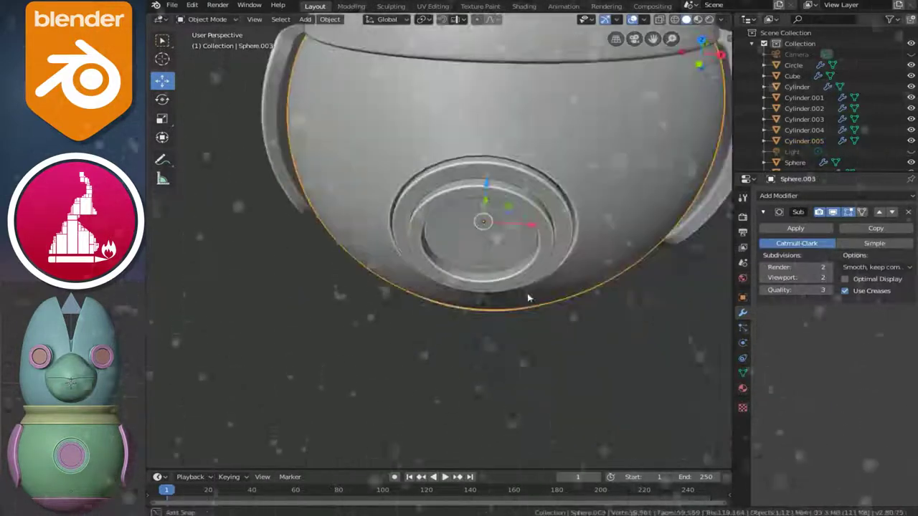
pyautogui.scroll(-2, 430, 287)
pyautogui.scroll(-4, 308, 287)
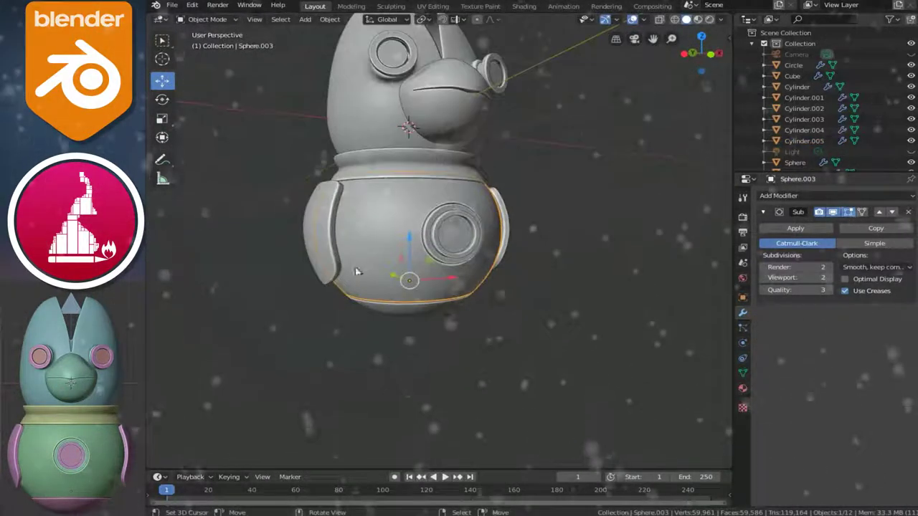
pyautogui.scroll(2, 362, 284)
pyautogui.scroll(-5, 454, 308)
pyautogui.moveTo(455, 277)
pyautogui.mouseDown(button='middle')
pyautogui.moveTo(440, 338)
pyautogui.moveTo(404, 266)
pyautogui.moveTo(476, 260)
pyautogui.mouseUp(button='middle')
pyautogui.scroll(3, 469, 256)
pyautogui.scroll(-2, 480, 270)
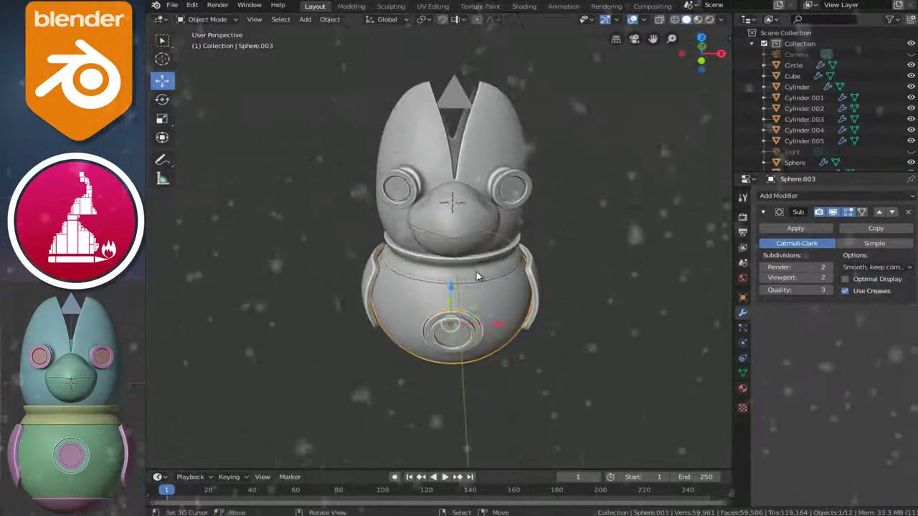
pyautogui.scroll(1, 526, 279)
pyautogui.moveTo(509, 306)
pyautogui.mouseDown(button='middle')
pyautogui.moveTo(552, 308)
pyautogui.moveTo(540, 287)
pyautogui.moveTo(521, 344)
pyautogui.moveTo(487, 266)
pyautogui.moveTo(495, 306)
pyautogui.moveTo(491, 296)
pyautogui.moveTo(508, 306)
pyautogui.mouseUp(button='middle')
# Step: In front view, scale the collar ring Cylinder.002 by 1.055
pyautogui.press('KP_1')
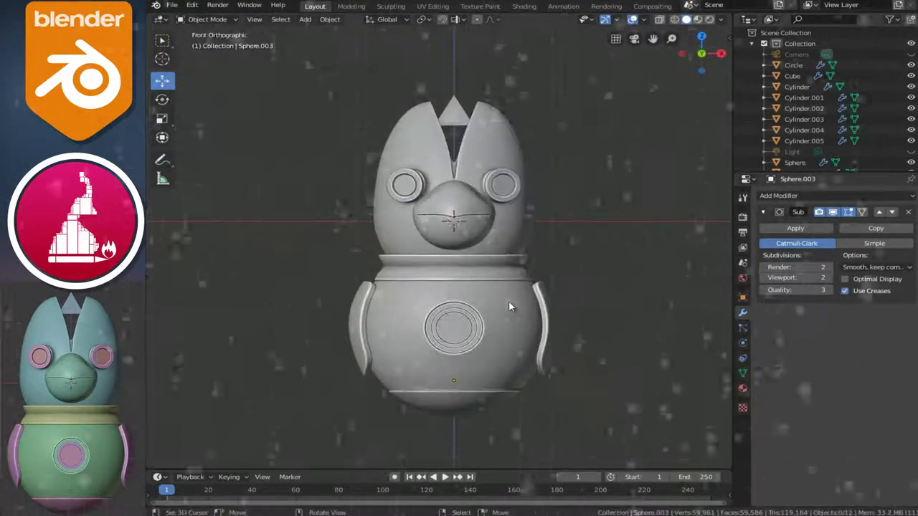
pyautogui.scroll(1, 509, 301)
pyautogui.scroll(2, 512, 300)
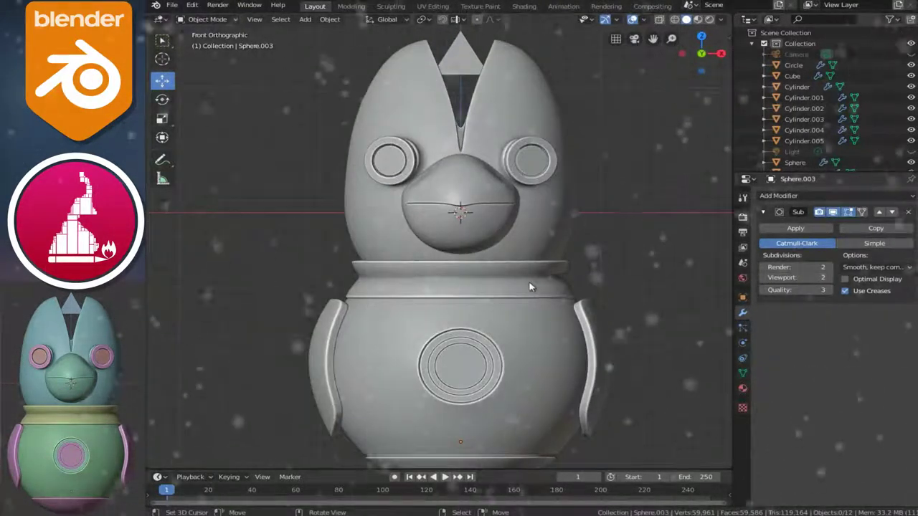
pyautogui.click(528, 287)
pyautogui.press('s')
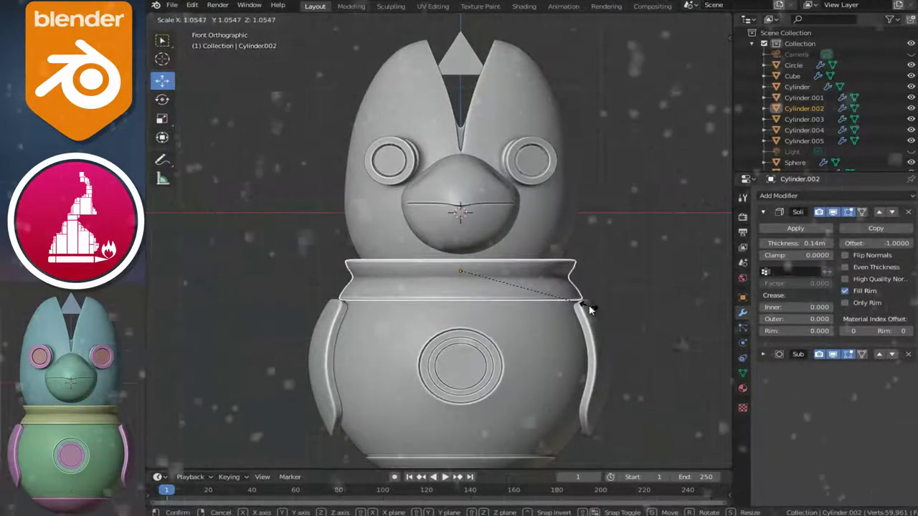
pyautogui.click(589, 308)
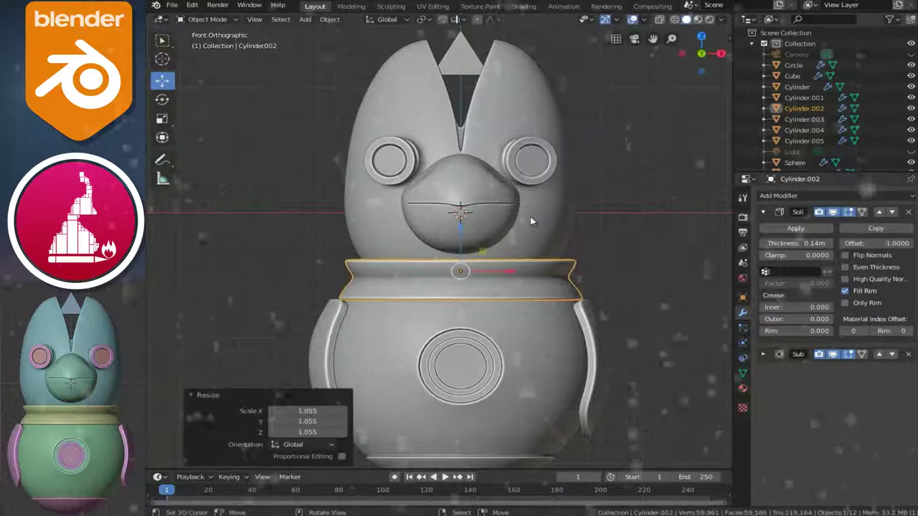
# Step: Select the head, nose, both eyes and crest, and scale them together by 1.055
pyautogui.click(532, 219)
pyautogui.keyDown('shift'); pyautogui.click(482, 224); pyautogui.keyUp('shift')
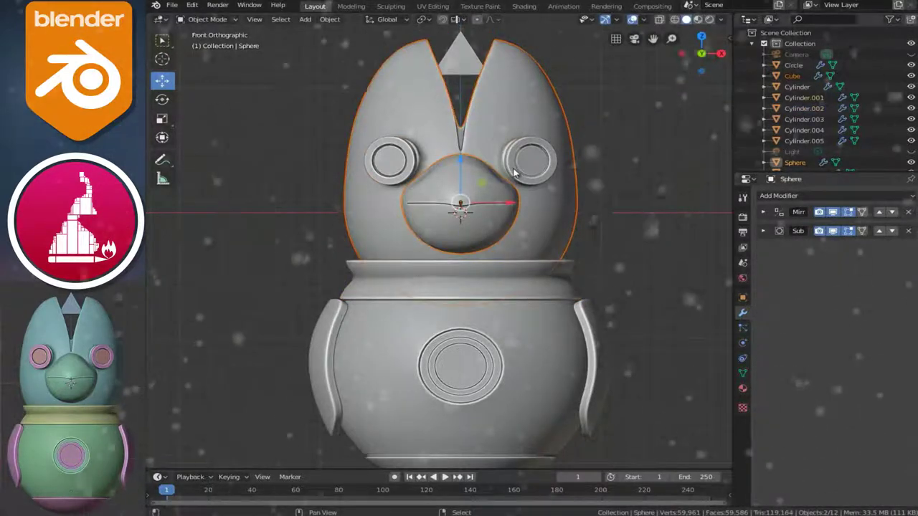
pyautogui.keyDown('shift'); pyautogui.click(389, 160); pyautogui.keyUp('shift')
pyautogui.keyDown('shift'); pyautogui.click(530, 159); pyautogui.keyUp('shift')
pyautogui.keyDown('shift'); pyautogui.click(461, 140); pyautogui.keyUp('shift')
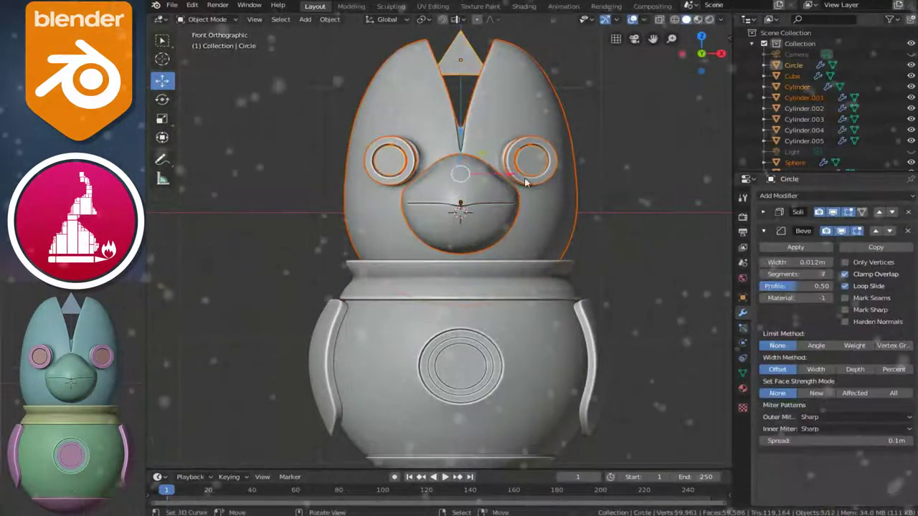
pyautogui.press('s')
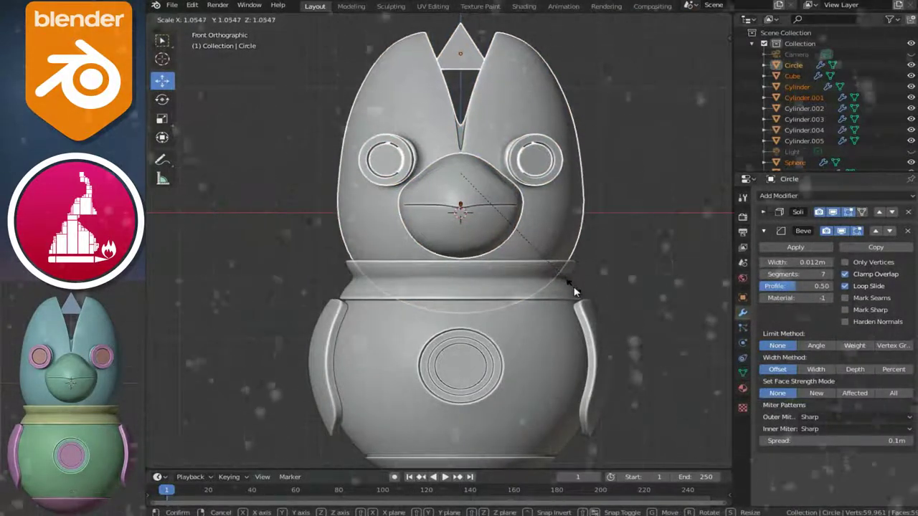
pyautogui.click(574, 291)
# Step: Raise the head parts 0.0302 m along Z, then view the character in perspective
pyautogui.moveTo(460, 133); pyautogui.dragTo(458, 127)
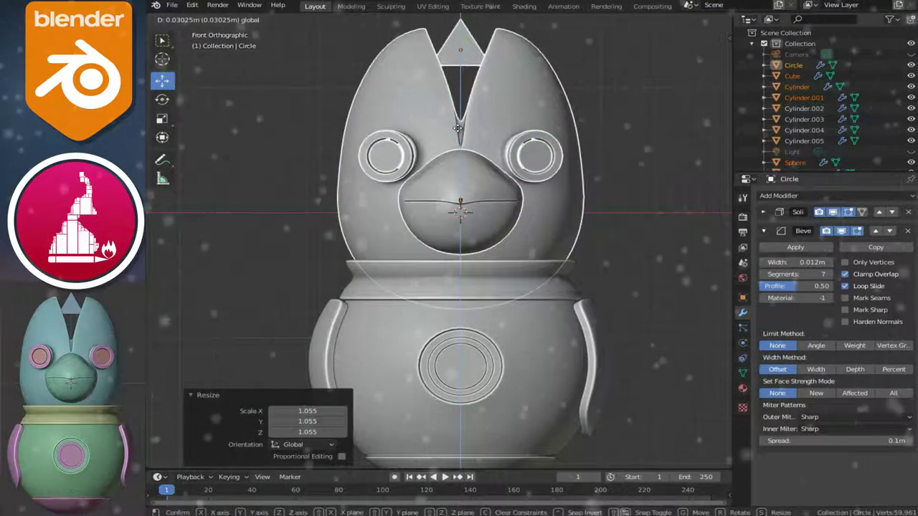
pyautogui.click(460, 131)
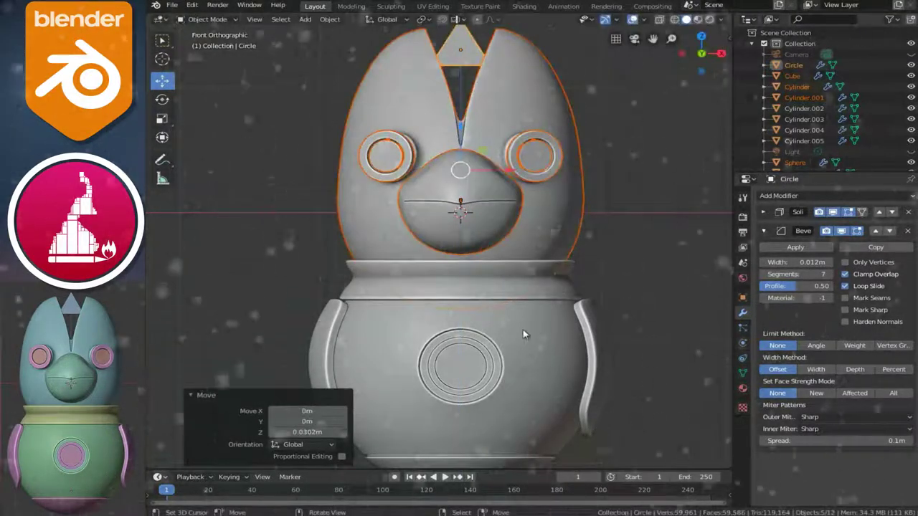
pyautogui.click(523, 330)
pyautogui.scroll(-3, 522, 331)
pyautogui.moveTo(516, 327)
pyautogui.mouseDown(button='middle')
pyautogui.moveTo(381, 310)
pyautogui.moveTo(478, 270)
pyautogui.moveTo(629, 250)
pyautogui.moveTo(479, 286)
pyautogui.moveTo(555, 307)
pyautogui.moveTo(526, 312)
pyautogui.moveTo(504, 248)
pyautogui.mouseUp(button='middle')
# Step: Save the character as ALIEN.blend after checking its back
pyautogui.scroll(4, 479, 285)
pyautogui.scroll(2, 478, 285)
pyautogui.scroll(-3, 522, 294)
pyautogui.scroll(-2, 504, 248)
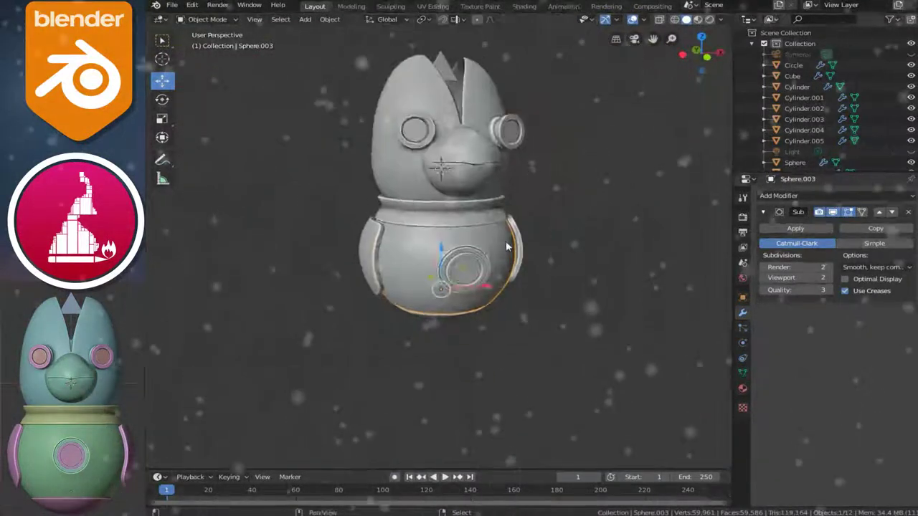
pyautogui.moveTo(468, 181)
pyautogui.mouseDown(button='middle')
pyautogui.moveTo(608, 247)
pyautogui.moveTo(564, 280)
pyautogui.mouseUp(button='middle')
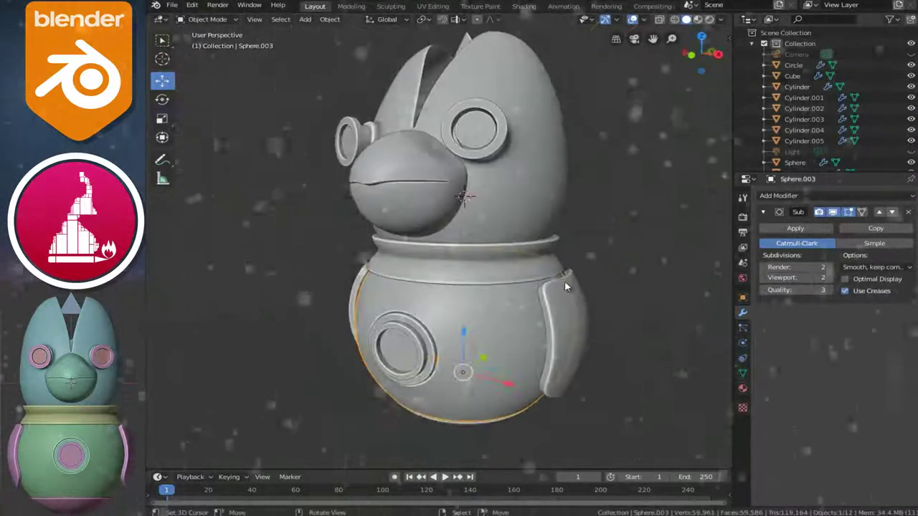
pyautogui.hotkey('ctrl', 's')
# Step: Orbit and zoom around the character to inspect the enlarged head from several angles
pyautogui.moveTo(507, 279); pyautogui.dragTo(447, 309, button='middle')
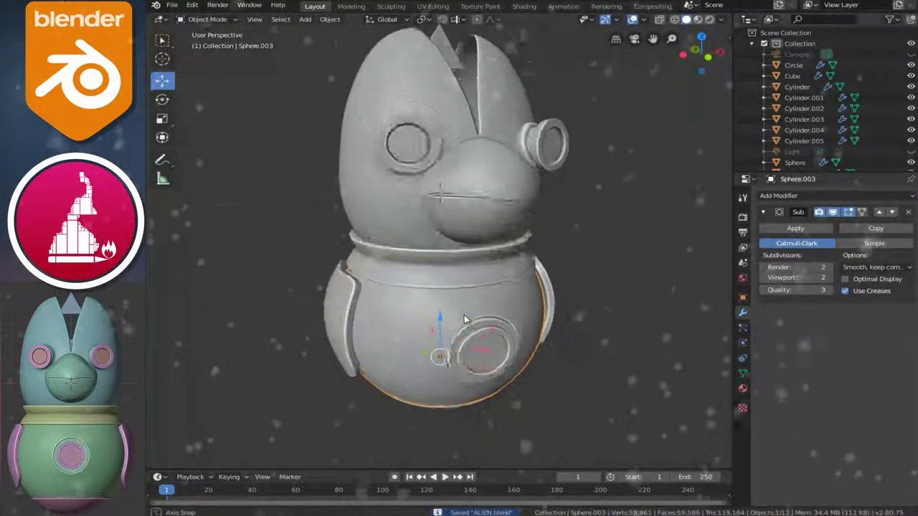
pyautogui.scroll(3, 447, 310)
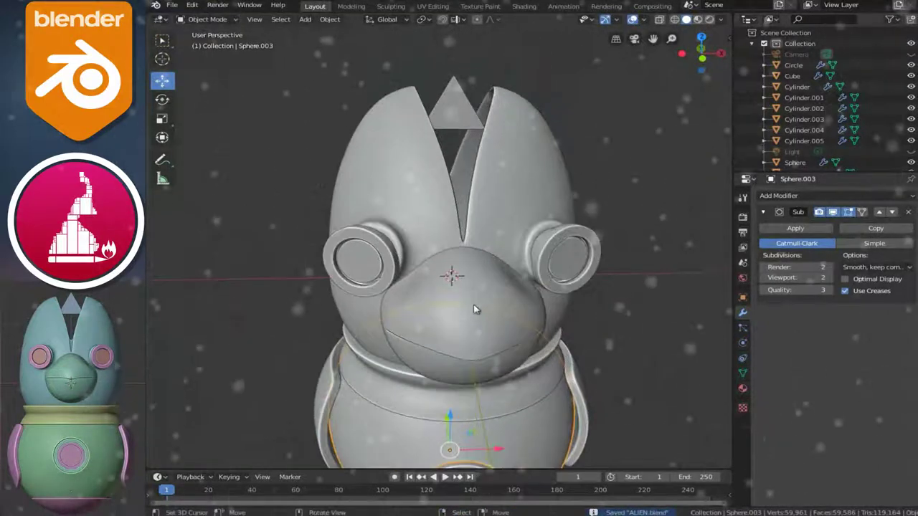
pyautogui.moveTo(475, 260)
pyautogui.mouseDown(button='middle')
pyautogui.moveTo(502, 219)
pyautogui.moveTo(332, 283)
pyautogui.moveTo(442, 351)
pyautogui.moveTo(480, 266)
pyautogui.mouseUp(button='middle')
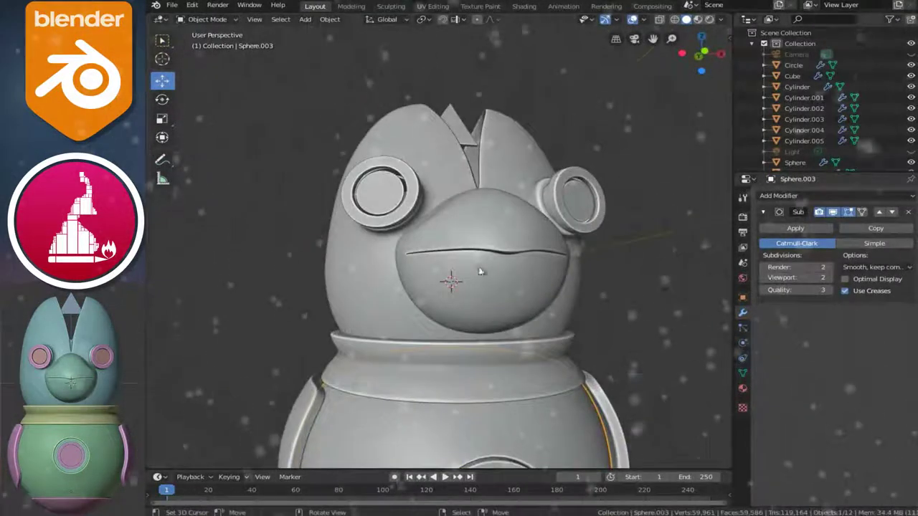
pyautogui.scroll(-5, 480, 266)
pyautogui.moveTo(507, 215)
pyautogui.mouseDown(button='middle')
pyautogui.moveTo(488, 242)
pyautogui.moveTo(512, 254)
pyautogui.moveTo(504, 261)
pyautogui.moveTo(516, 272)
pyautogui.mouseUp(button='middle')
pyautogui.scroll(2, 517, 272)
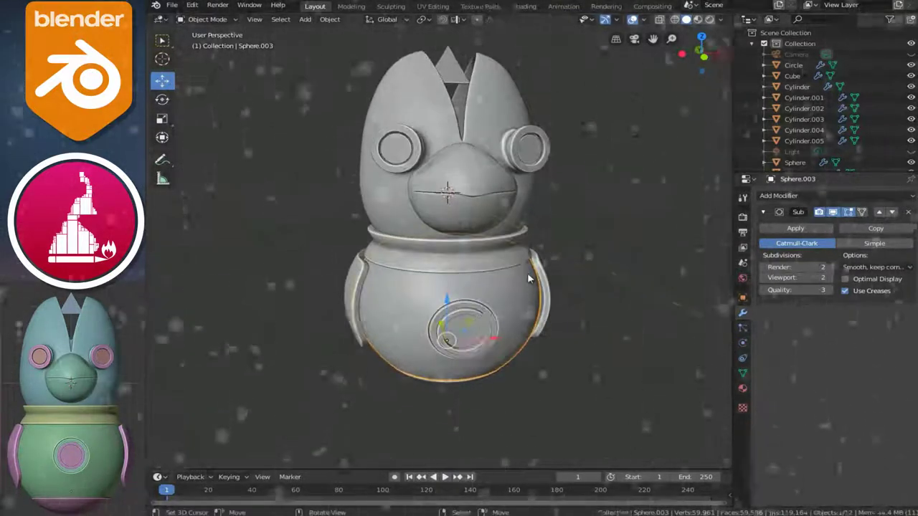
pyautogui.scroll(-1, 528, 285)
pyautogui.scroll(2, 529, 284)
pyautogui.moveTo(539, 309)
pyautogui.mouseDown(button='middle')
pyautogui.moveTo(508, 288)
pyautogui.moveTo(520, 295)
pyautogui.mouseUp(button='middle')
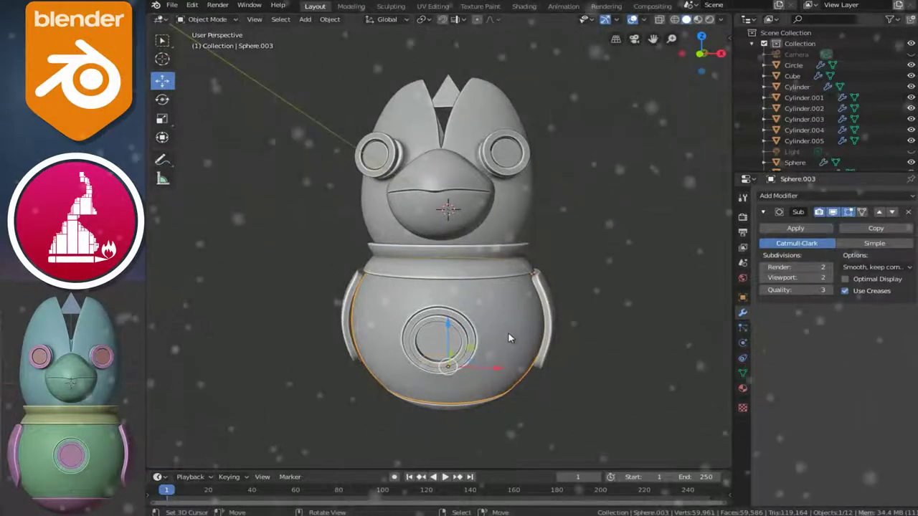
# Step: Deselect everything and turn the character to a three-quarter side view
pyautogui.hotkey('alt', 'a')
pyautogui.moveTo(502, 285)
pyautogui.mouseDown(button='middle')
pyautogui.moveTo(518, 299)
pyautogui.moveTo(577, 305)
pyautogui.moveTo(577, 287)
pyautogui.moveTo(540, 247)
pyautogui.mouseUp(button='middle')
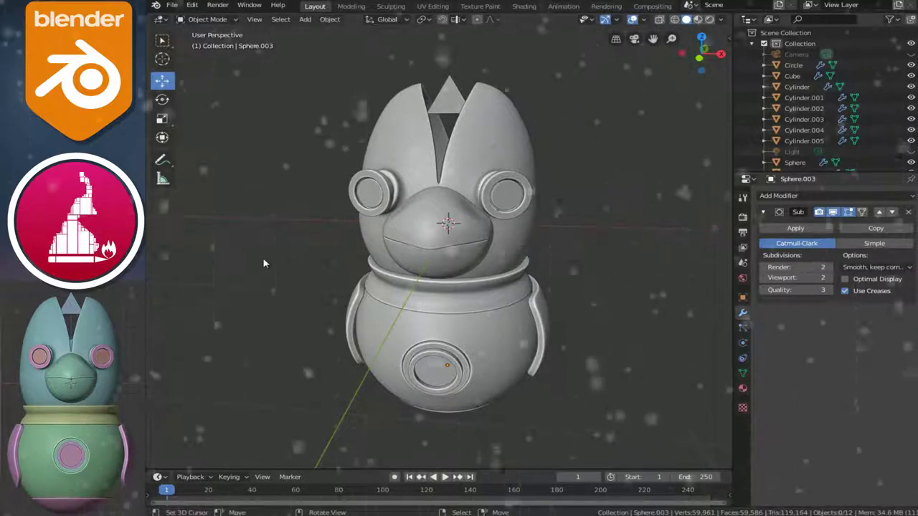
pyautogui.moveTo(266, 263); pyautogui.dragTo(283, 261, button='middle')
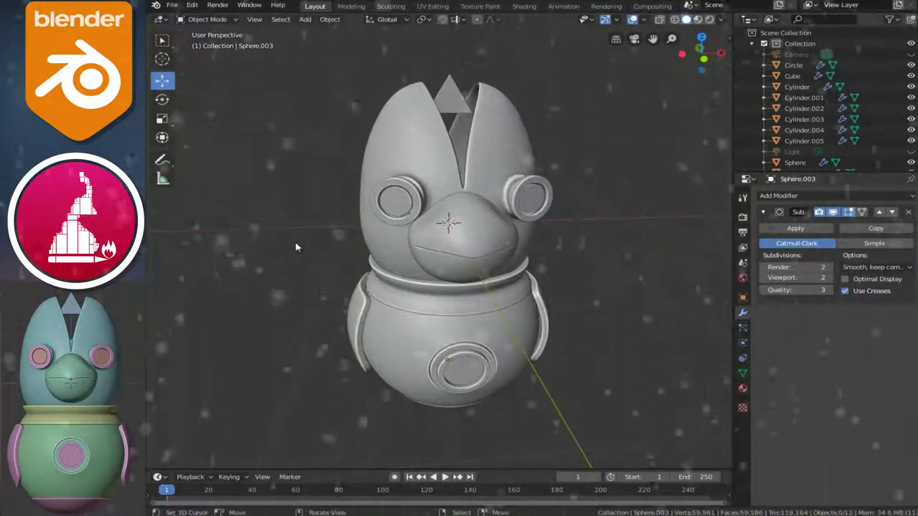